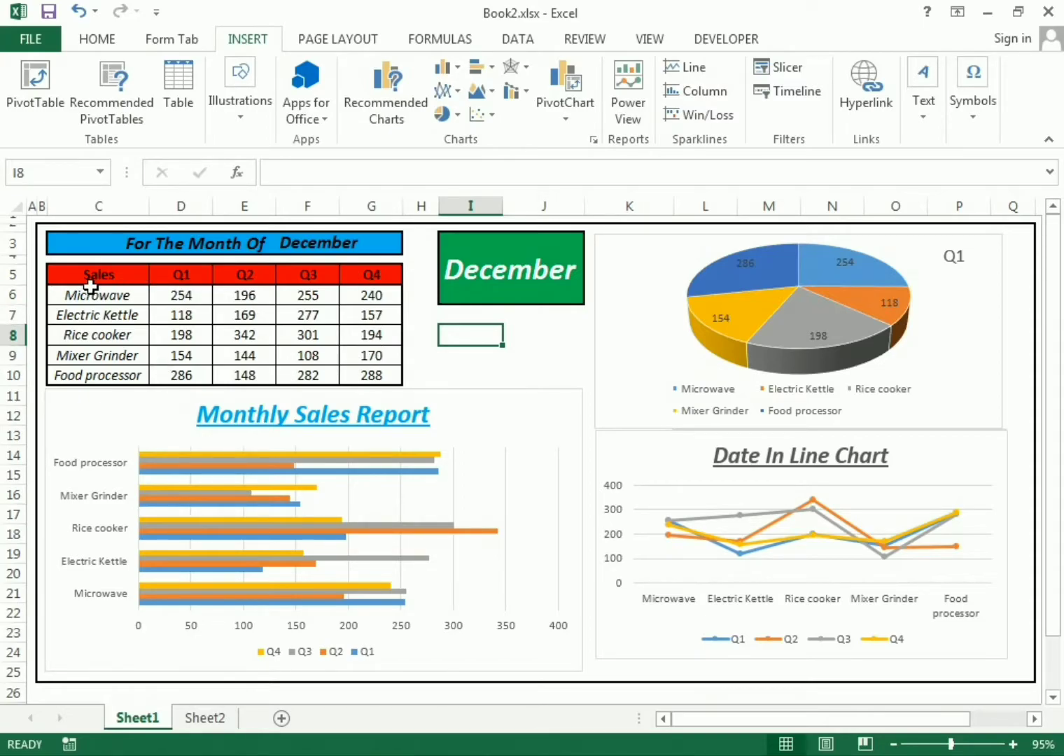
- Switch the dashboard's month selector in cell I3 to June
left_click(98, 313)
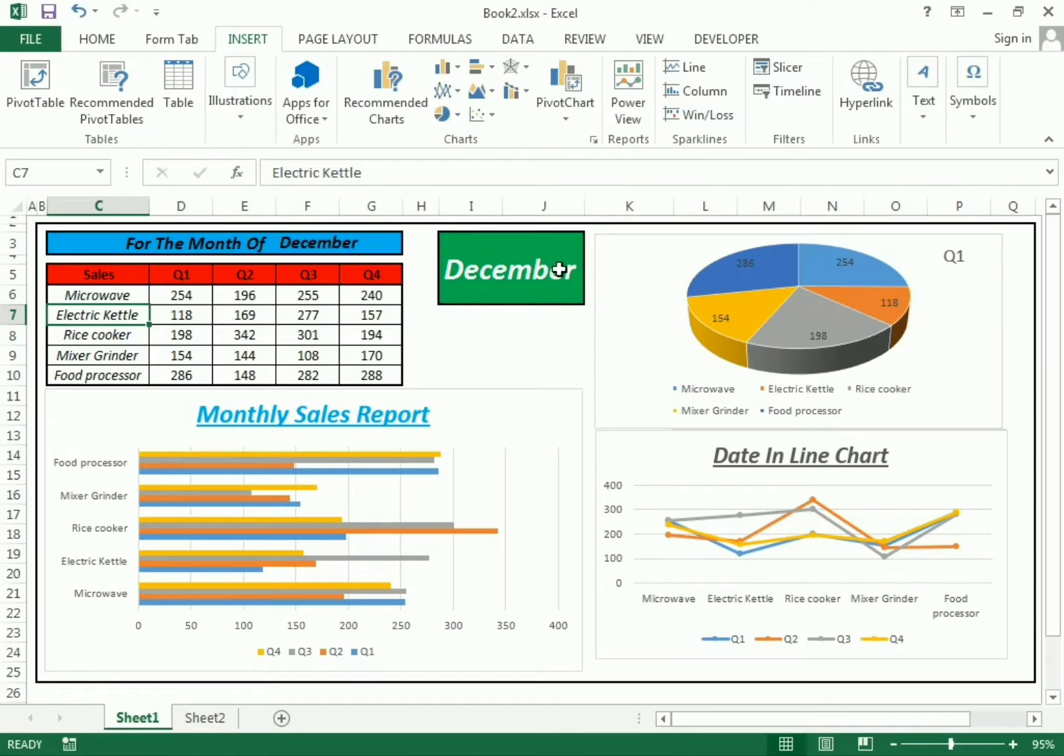
left_click(559, 270)
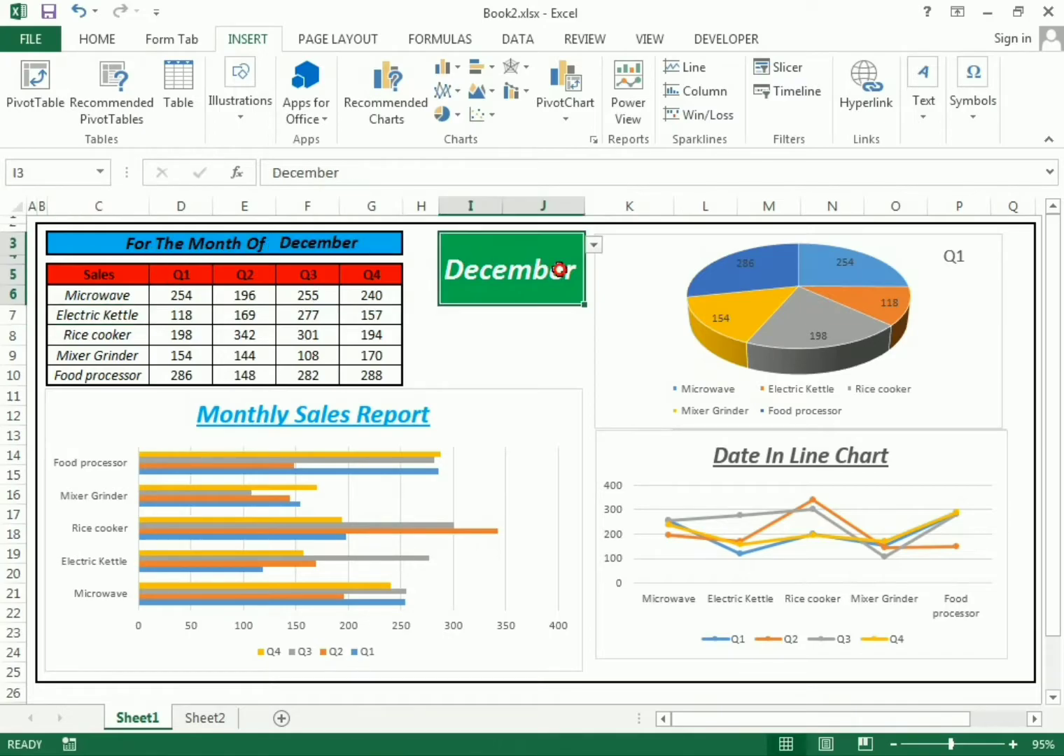
left_click(593, 244)
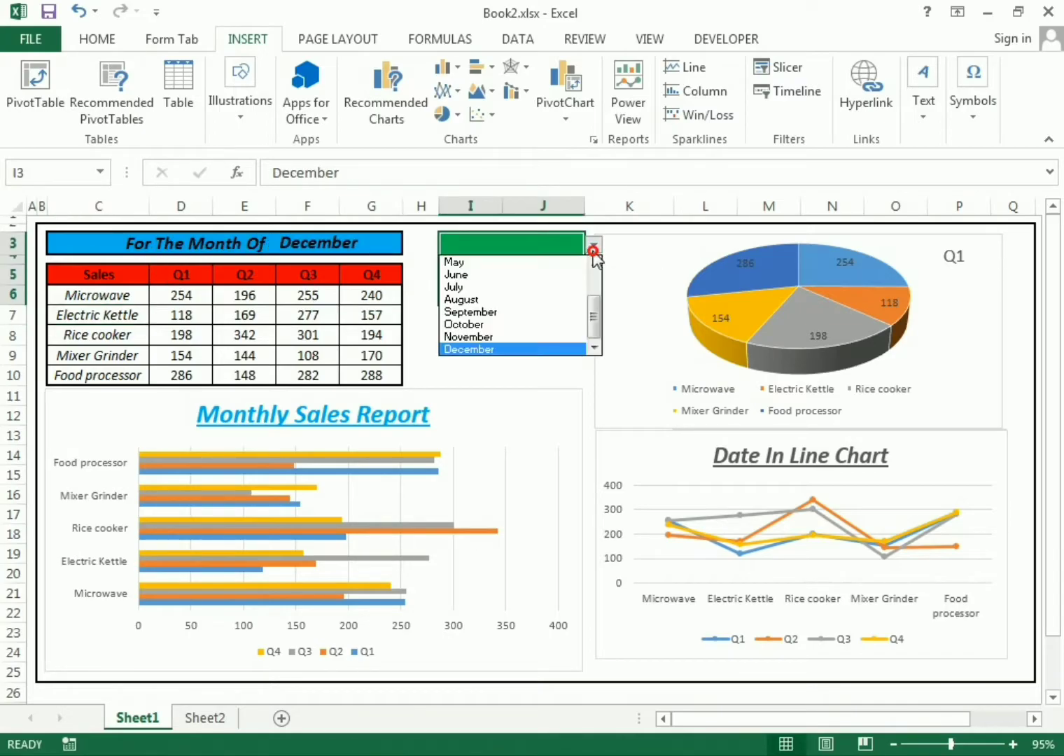
left_click(564, 275)
left_click(292, 243)
- Change the month selector in I3 to August and highlight the sales figures in D6:G10
left_click(539, 247)
left_click(593, 245)
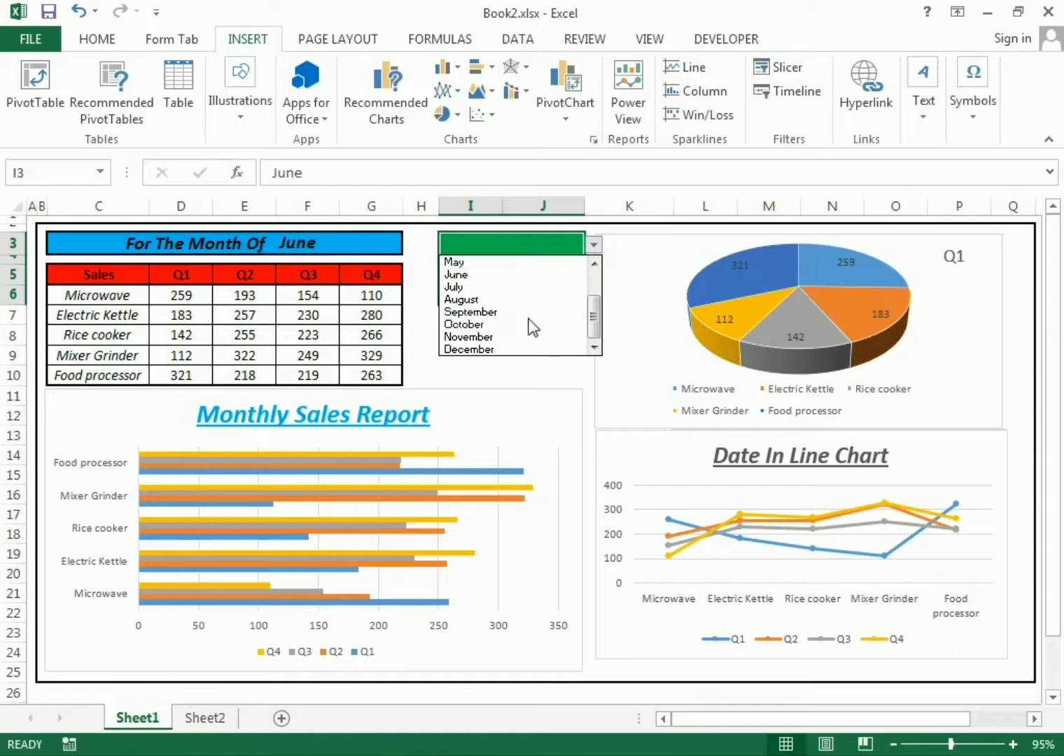
left_click(527, 301)
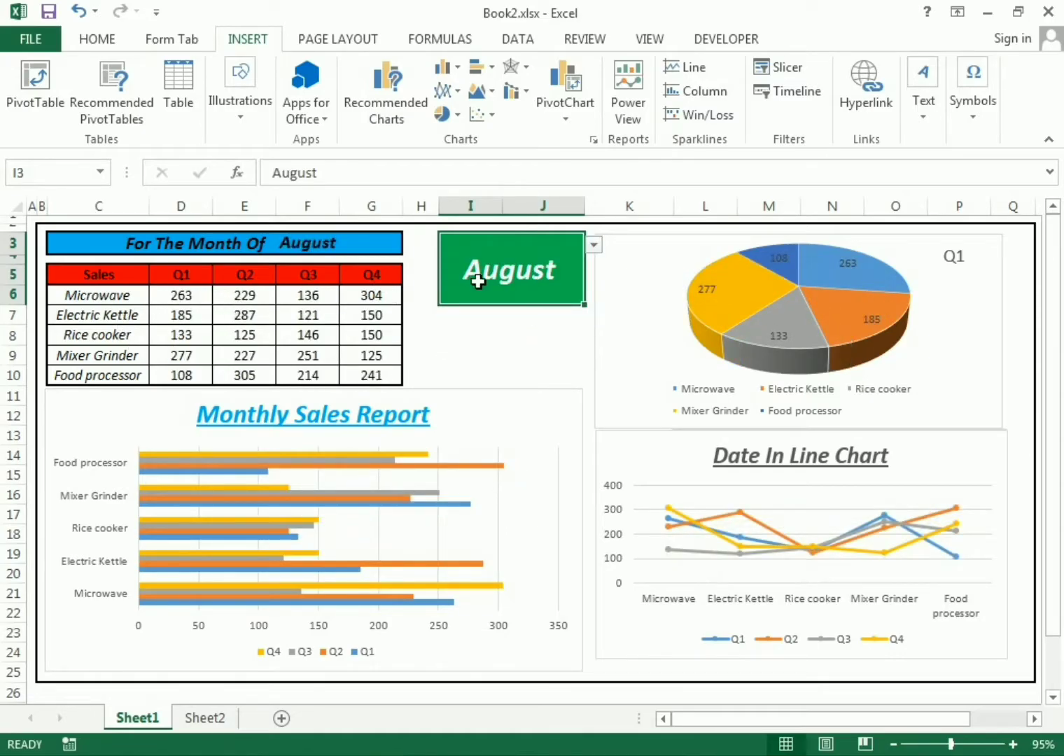
left_click_drag(181, 296, 350, 369)
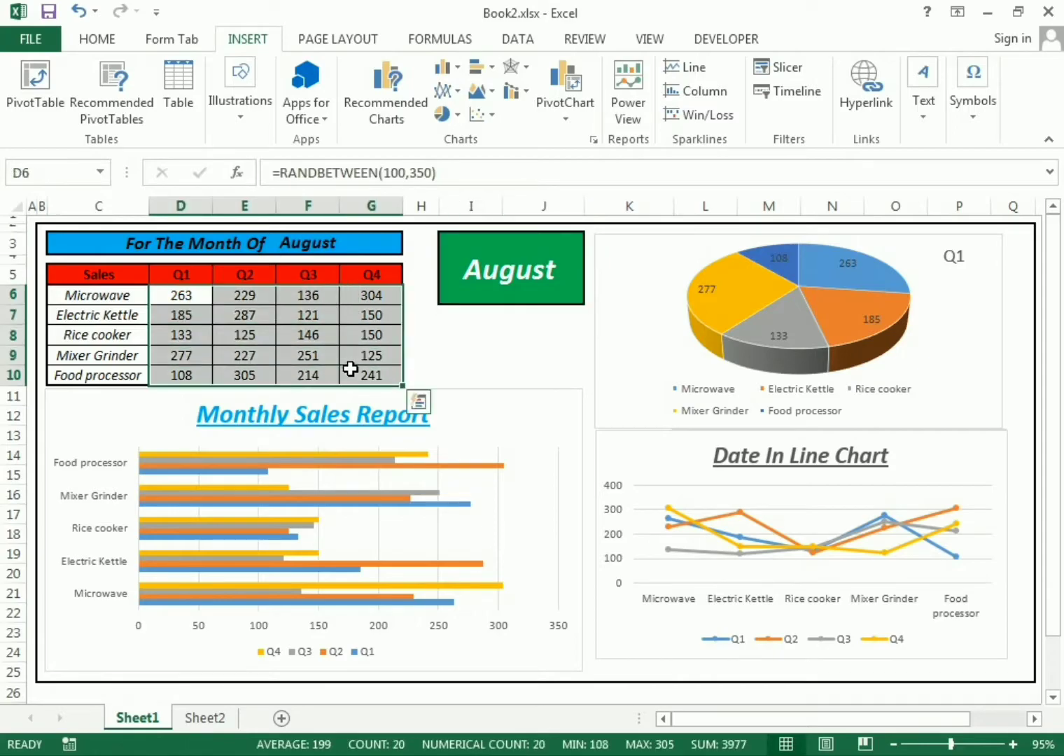
- Change the month selector in I3 to November and highlight the quarterly sales figures
left_click(526, 301)
left_click(595, 246)
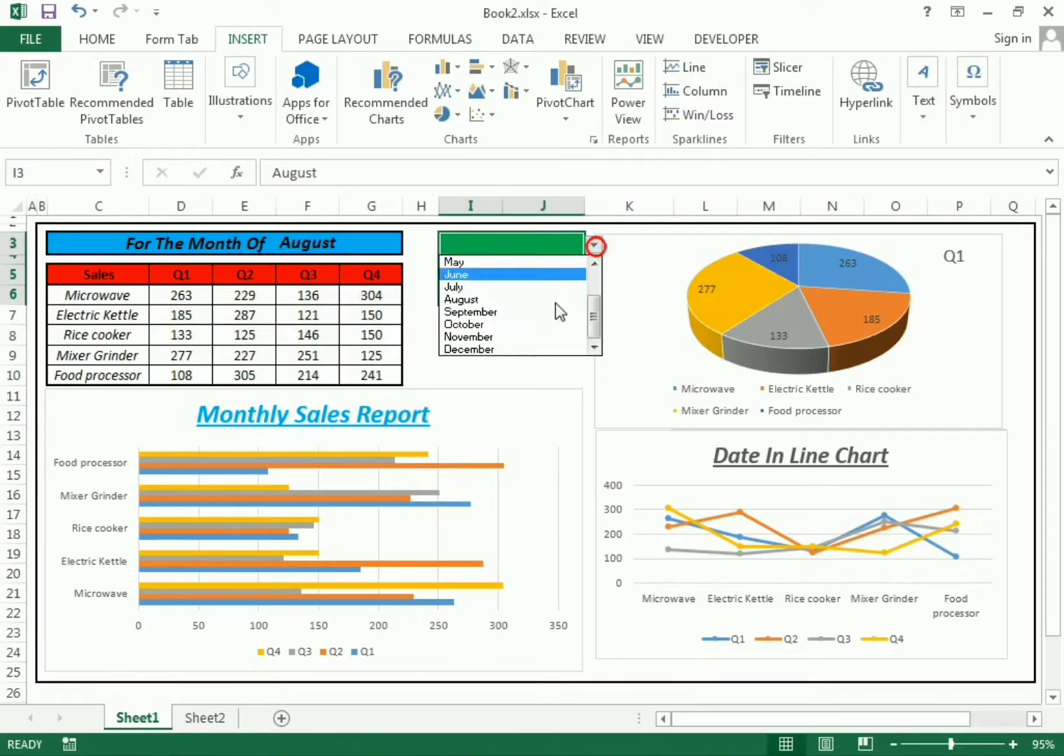
left_click(530, 338)
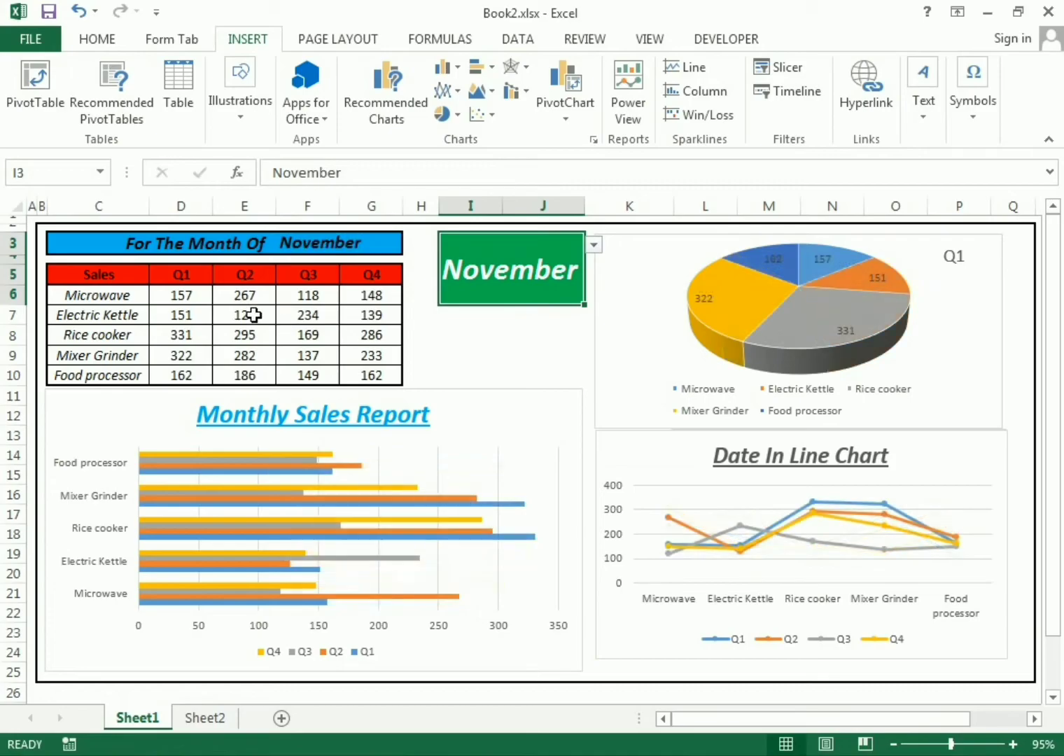
left_click_drag(181, 297, 308, 378)
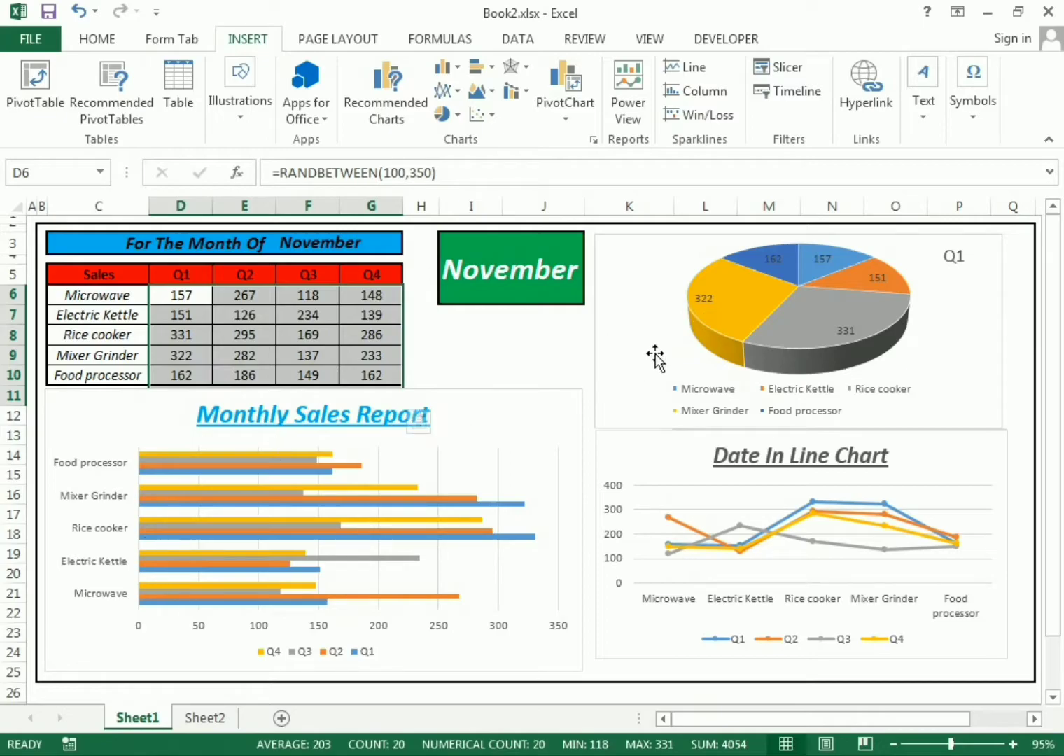
left_click(555, 335)
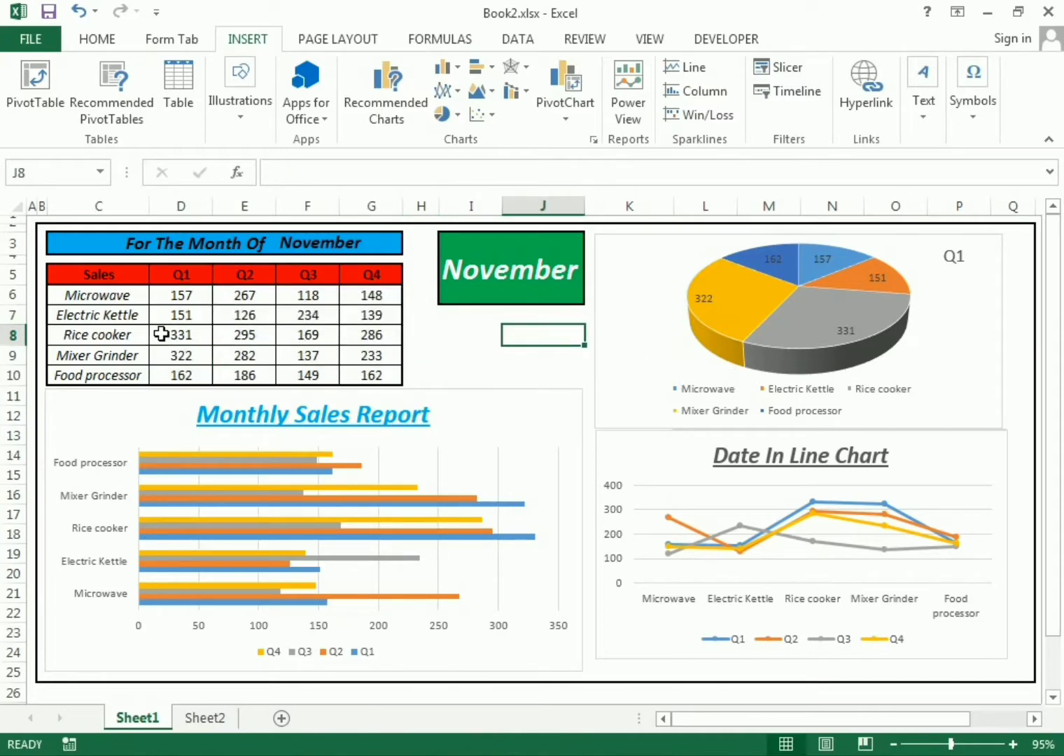
- Set the dashboard's month selector in I3 back to August
left_click(483, 269)
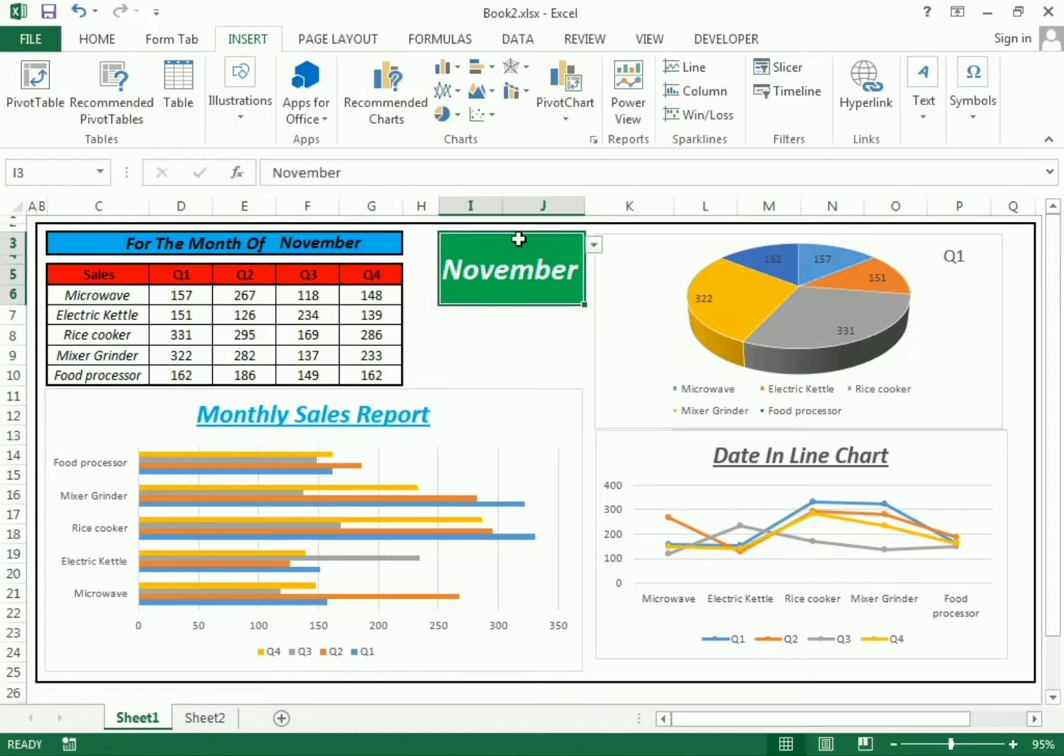
left_click(594, 245)
left_click(537, 302)
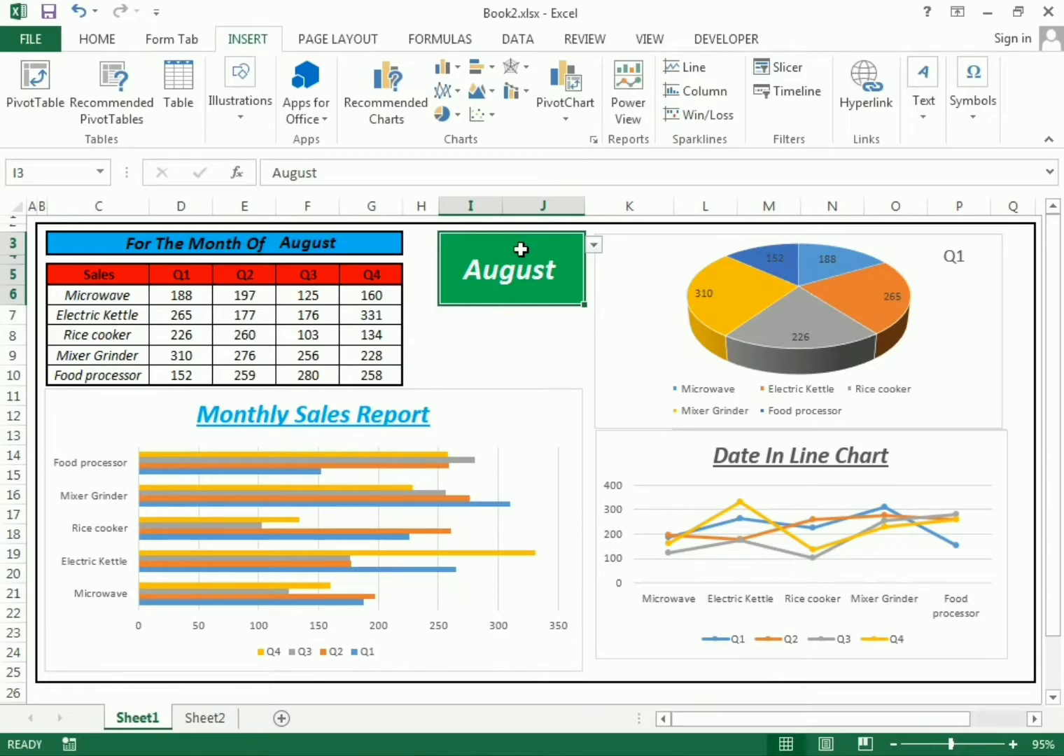
left_click(319, 298)
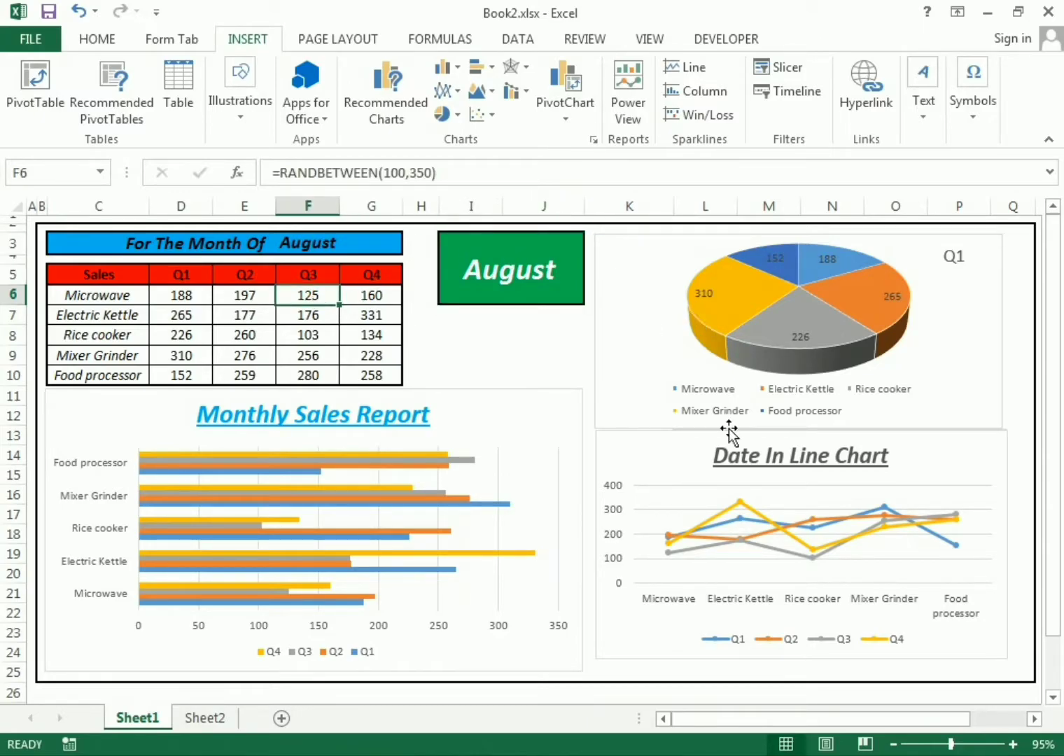
left_click(546, 358)
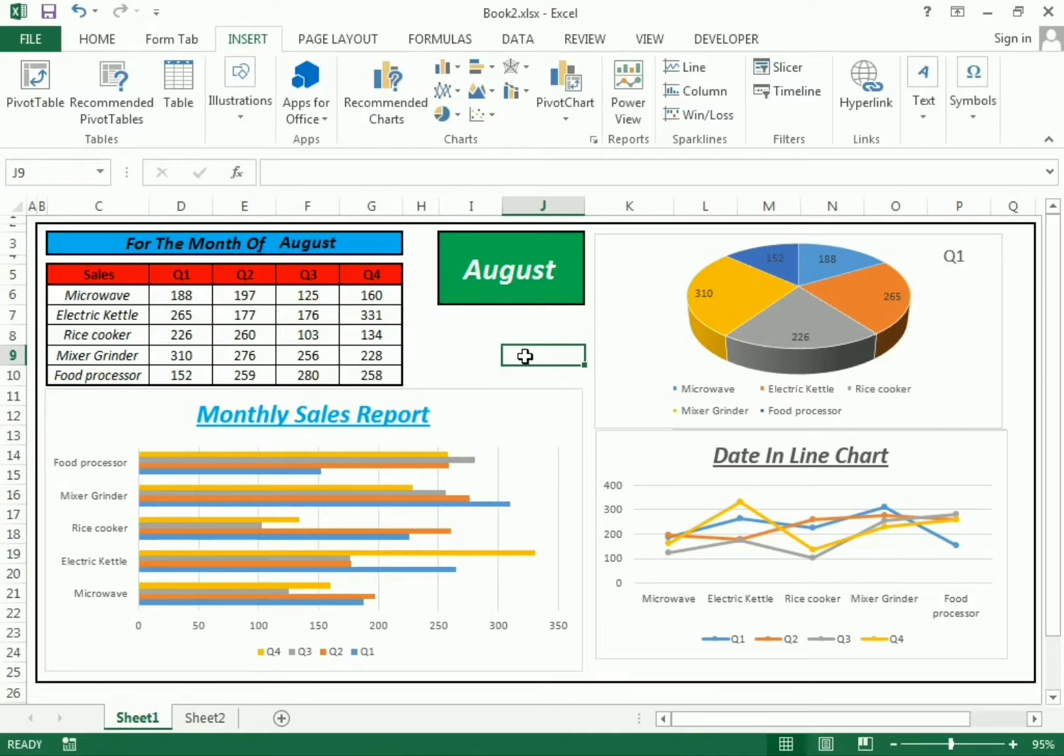
left_click(529, 333)
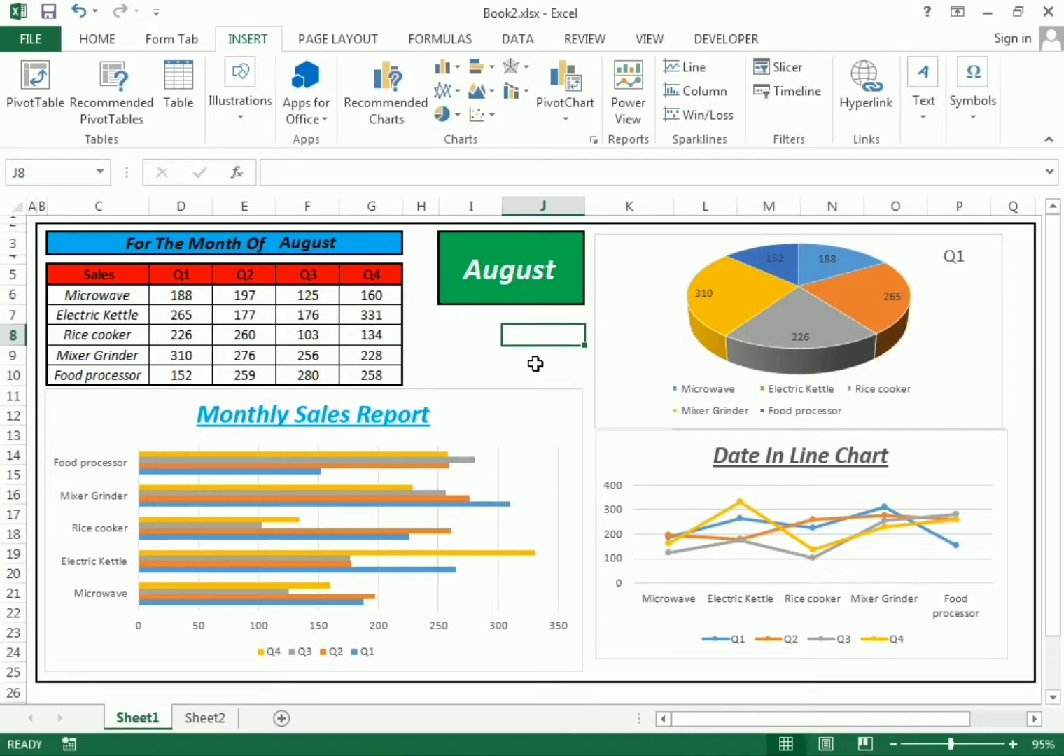
left_click(536, 360)
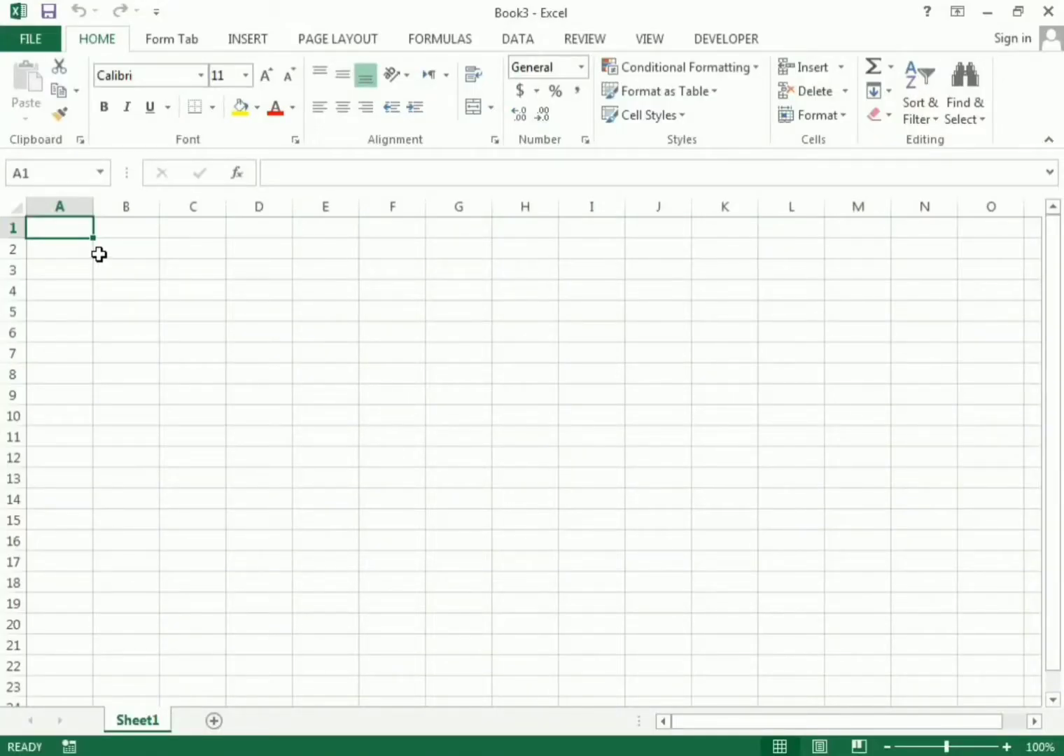
- Narrow column A to a slim margin and merge and center cells B2:D2 in the blank workbook
left_click_drag(99, 206, 45, 216)
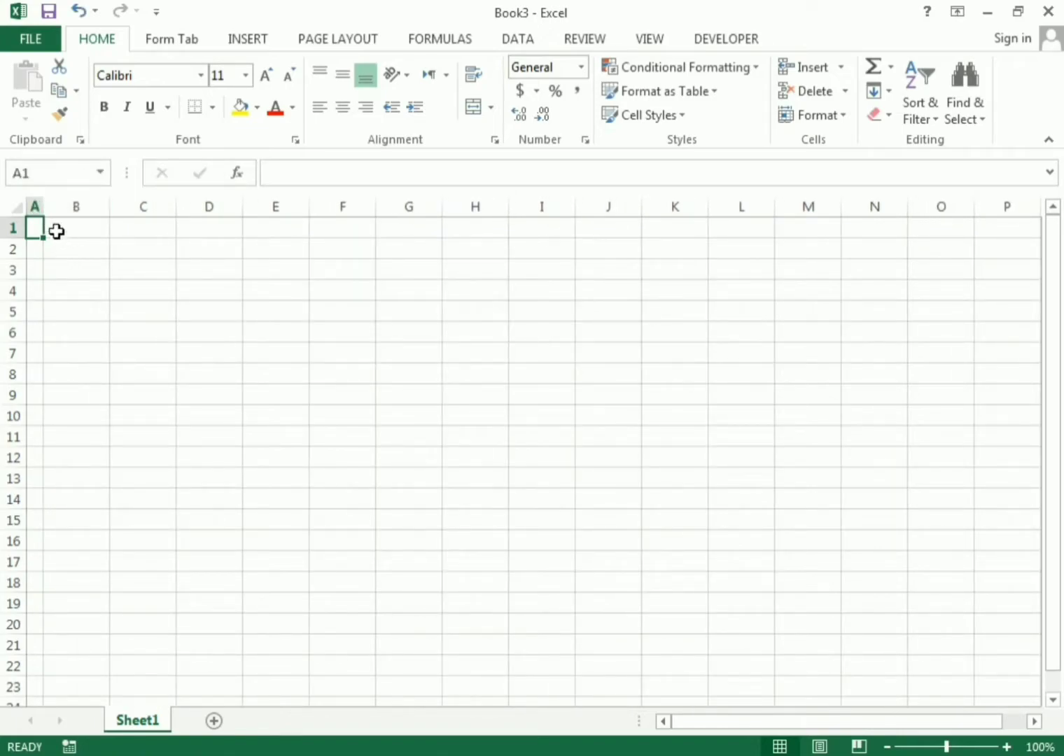
left_click_drag(73, 250, 234, 250)
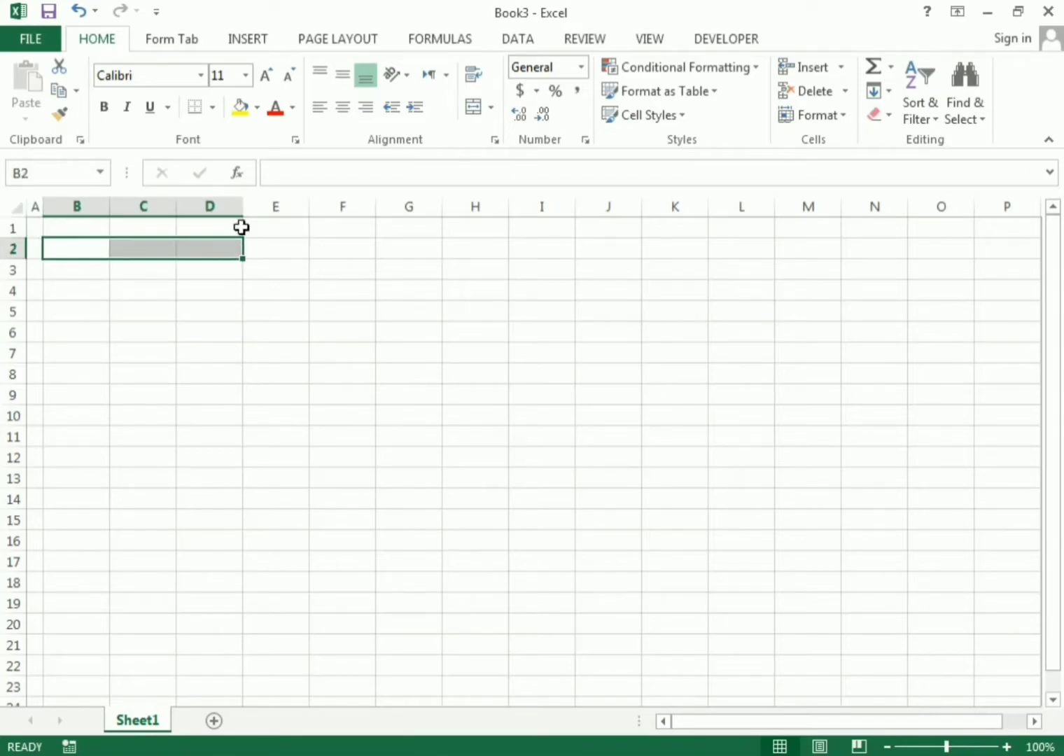
left_click(471, 111)
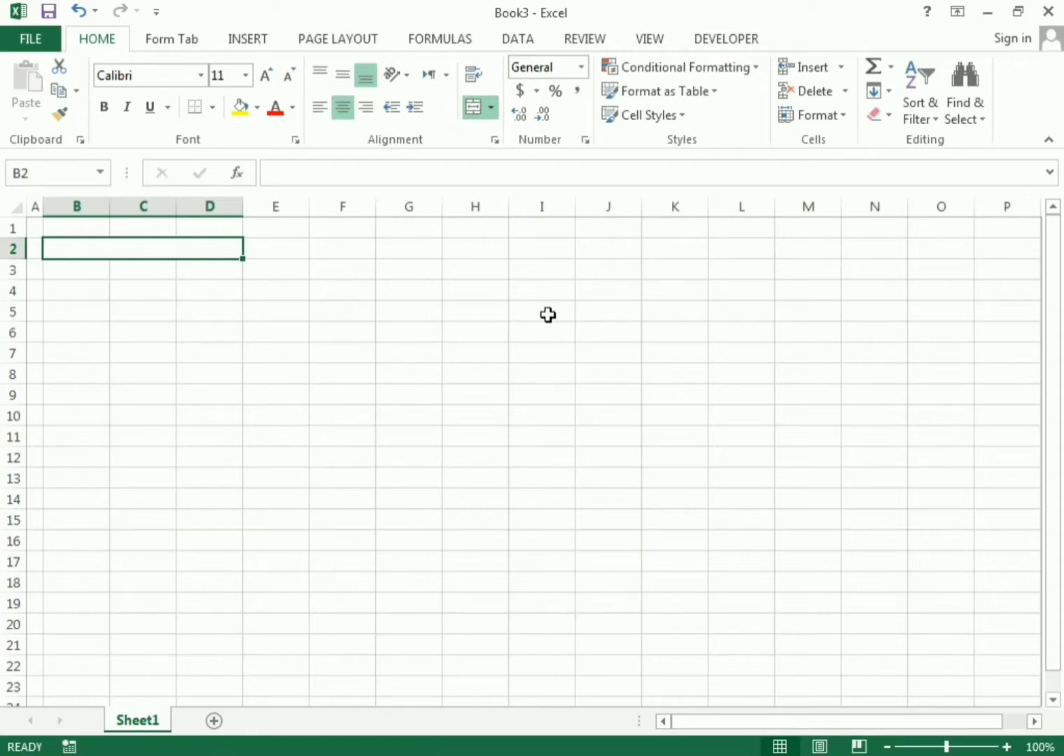
- Enter the title "For The Month Of" in the merged cell B2:D2
type("Forh te")
key("BackSpace")
key("BackSpace")
key("BackSpace")
type("h")
key("BackSpace")
key("BackSpace")
type("Thge")
key("BackSpace")
key("BackSpace")
type("e m")
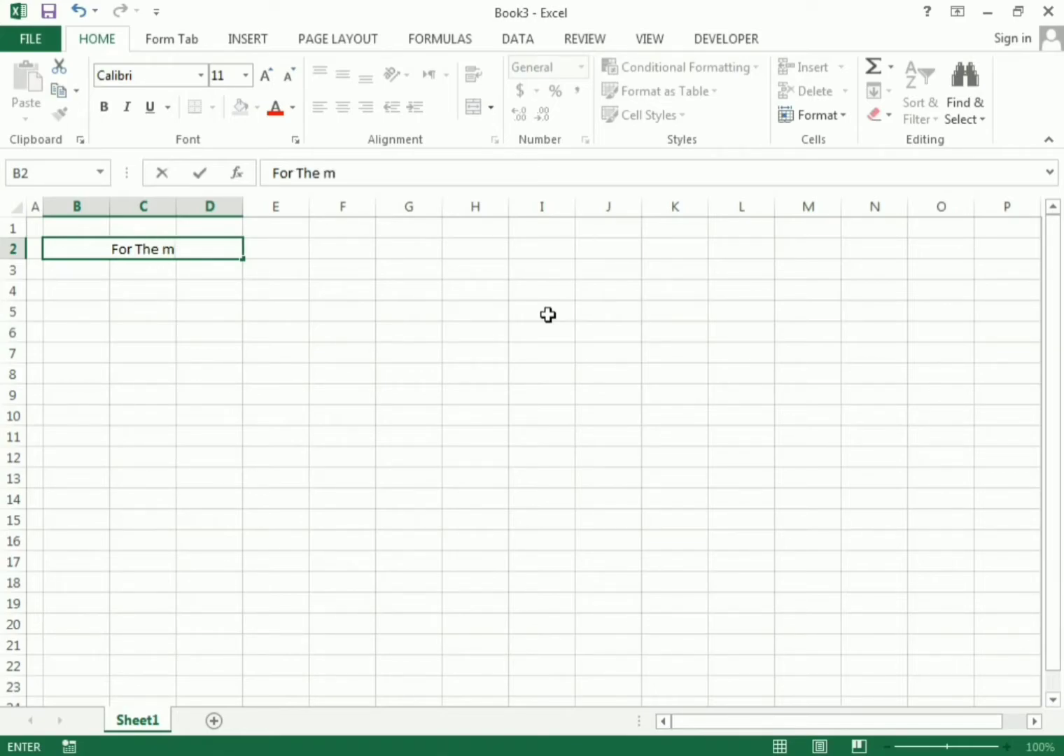
key("BackSpace")
type("Month Of")
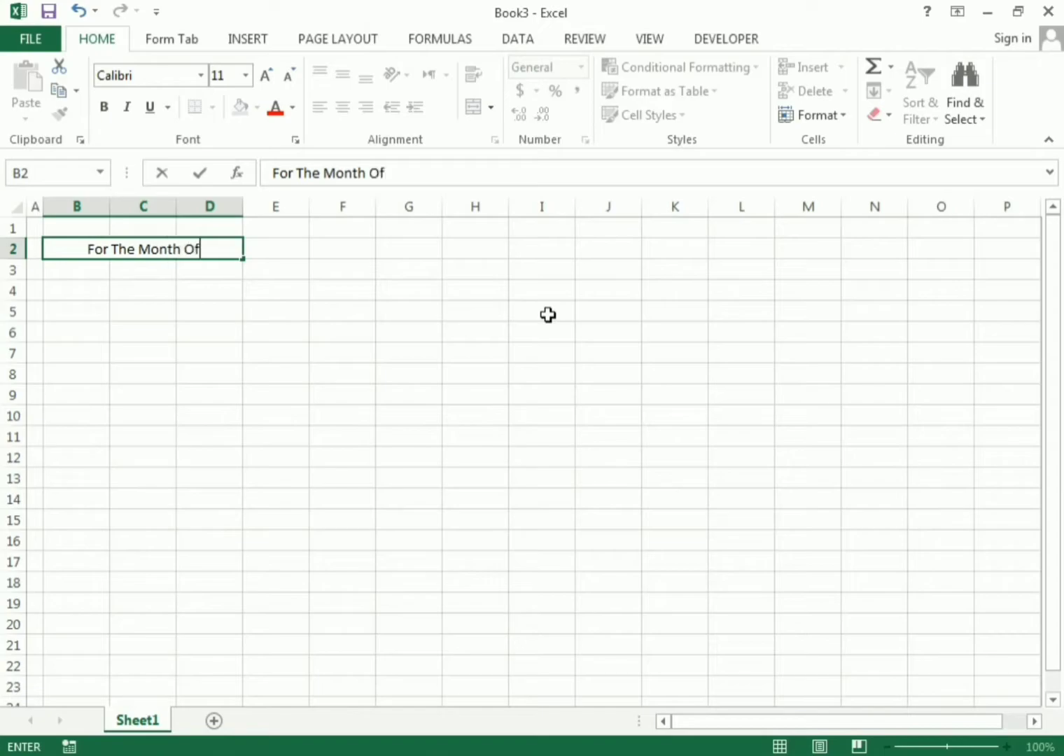
key("Return")
key("Up")
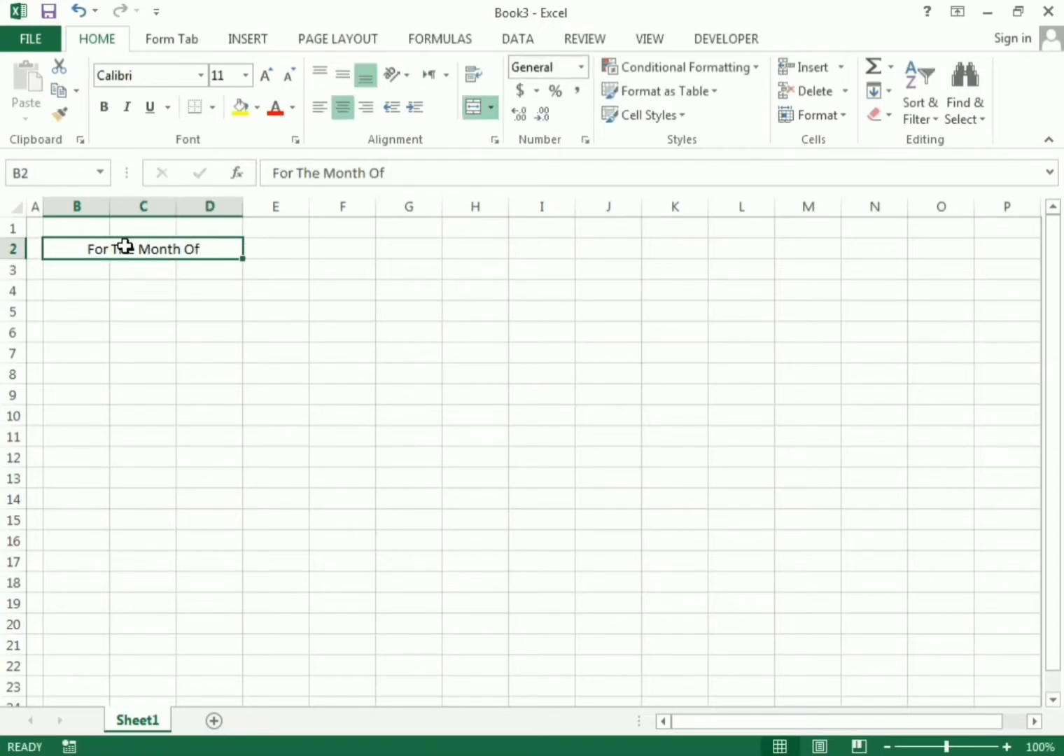
- Right-align the "For The Month Of" title and make it italic and bold
left_click(365, 109)
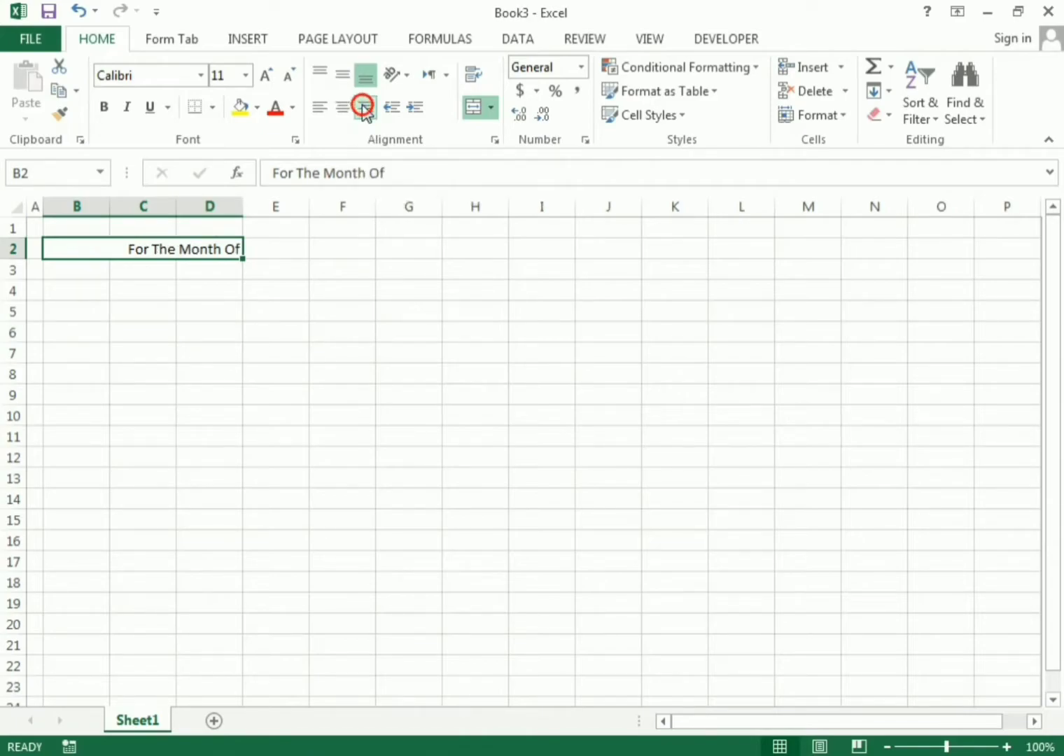
left_click(127, 109)
left_click(107, 110)
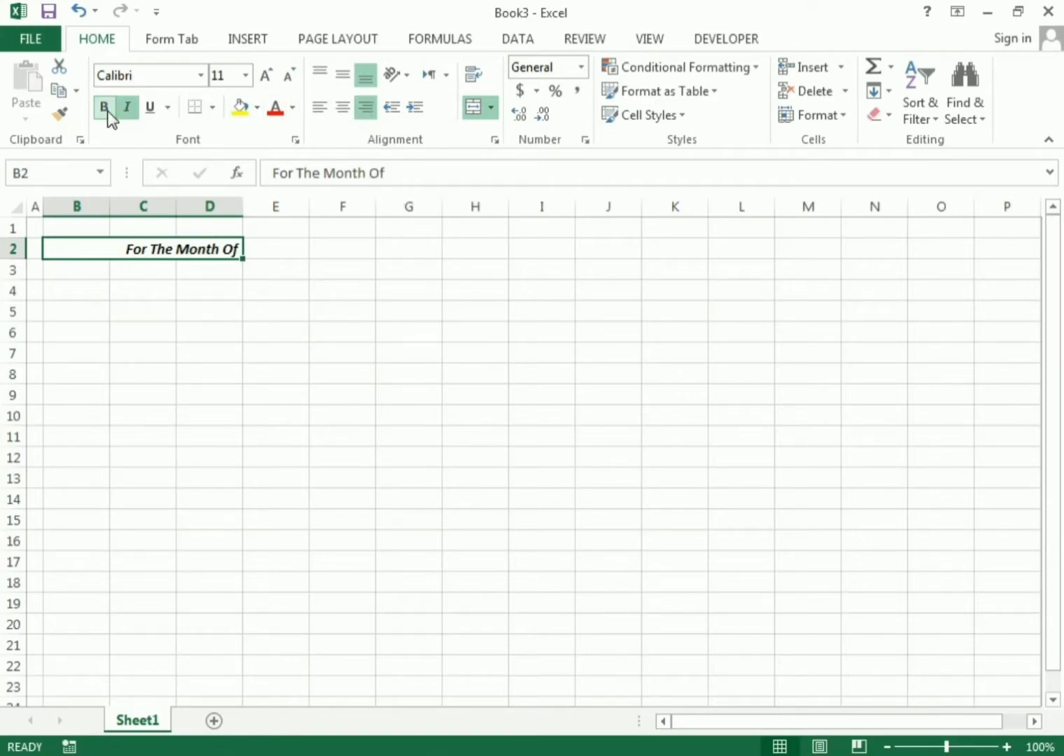
- Enter the table headers Sales, Q1, Q2, Q3 and Q4 across cells B4:F4
left_click(92, 284)
type("Sales")
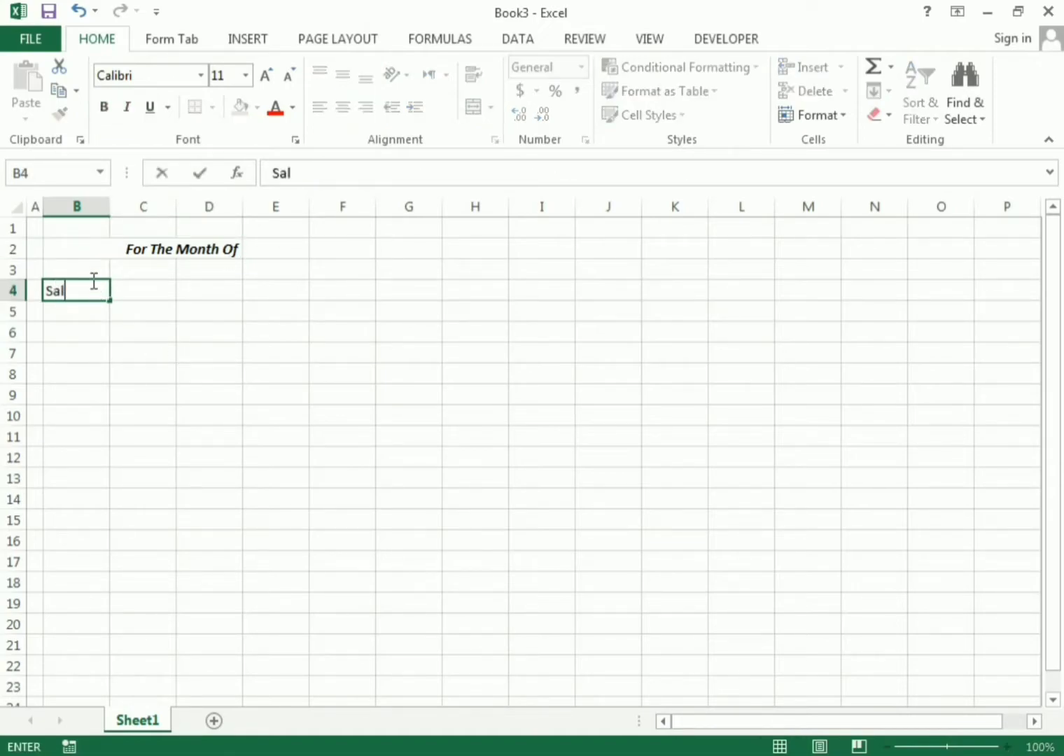
key("Return")
key("Up")
key("Right")
type("Q1")
key("Return")
key("Up")
key("Right")
type("Q2")
key("Return")
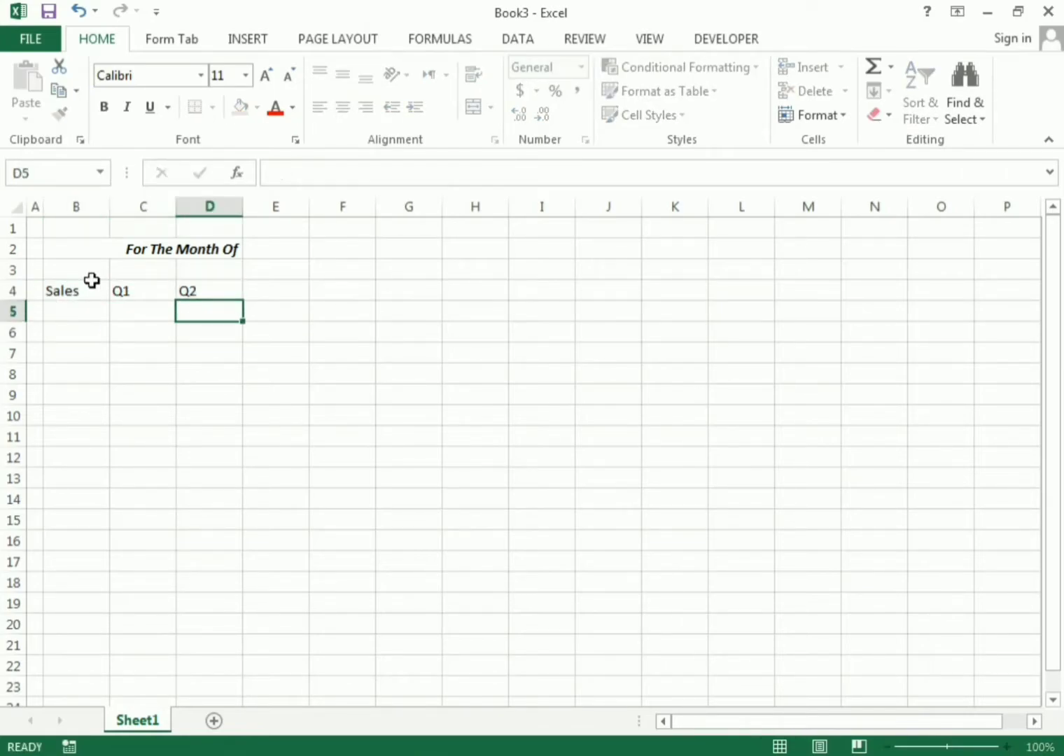
key("Up")
key("Right")
type("Q3")
key("Return")
key("Up")
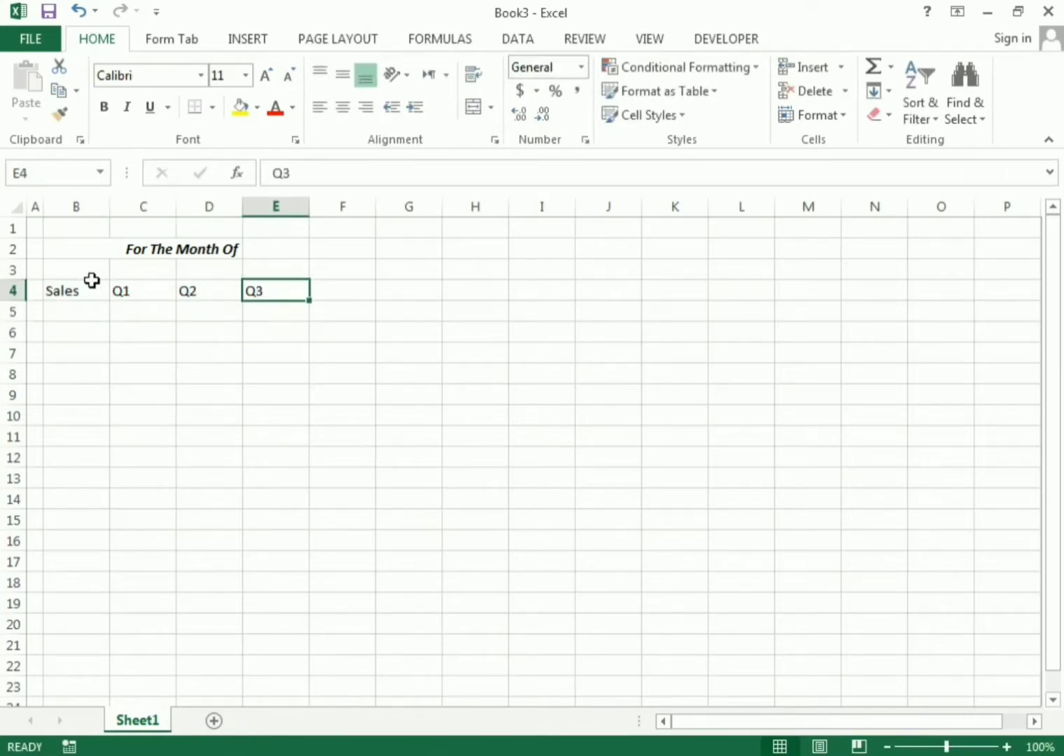
key("Right")
type("Q4")
key("Return")
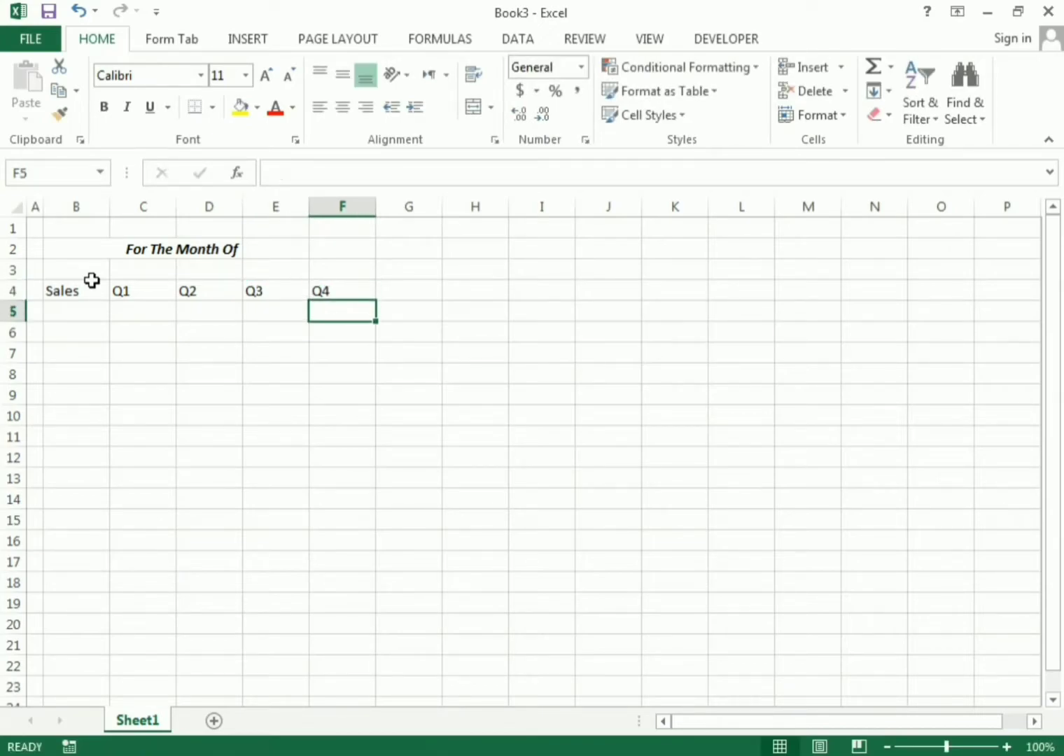
- Enter "Microwave" as the first product name in cell B5
key("Left")
key("Left")
key("Left")
key("Left")
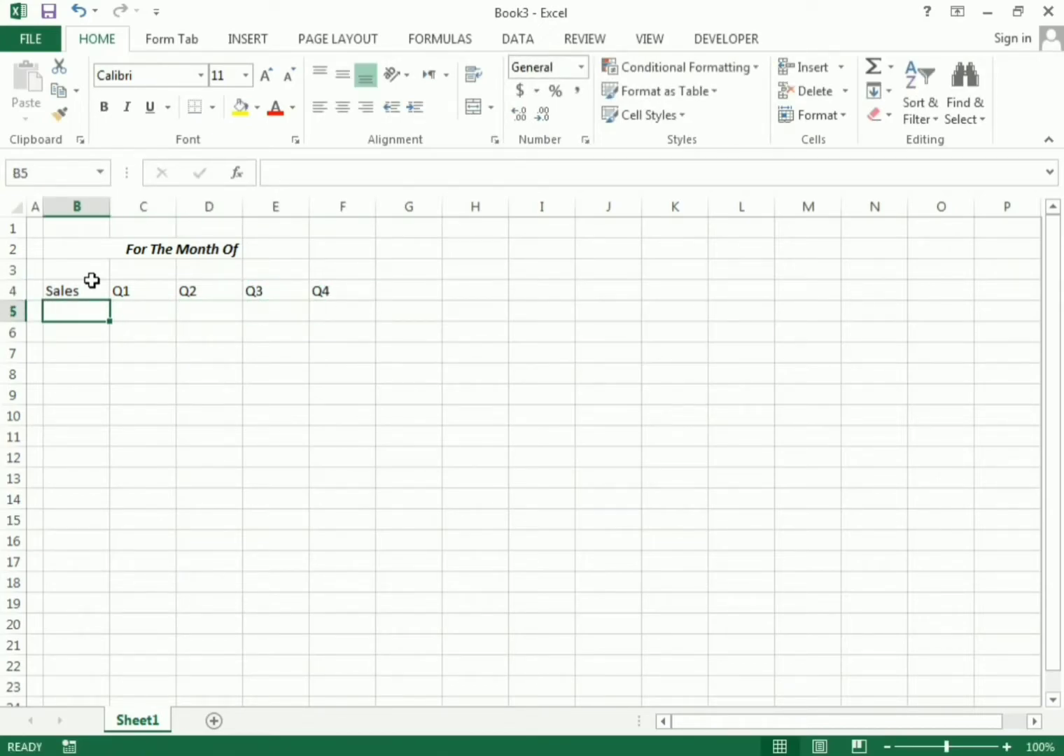
type("Microwavc")
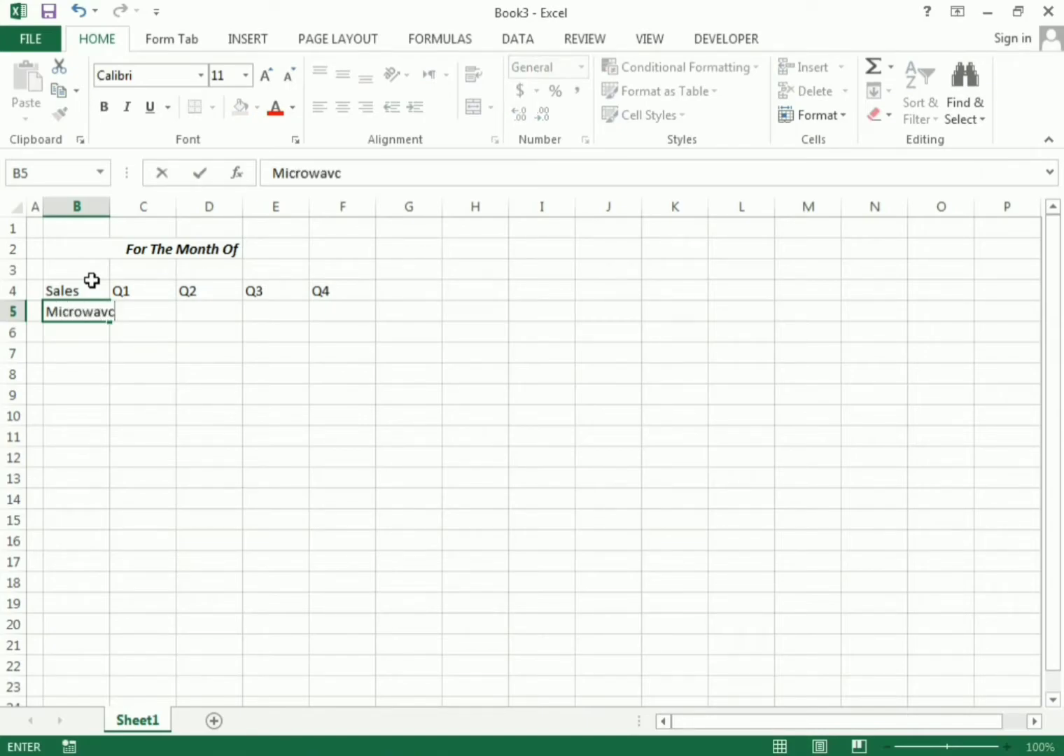
type("w")
key("Return")
key("Up")
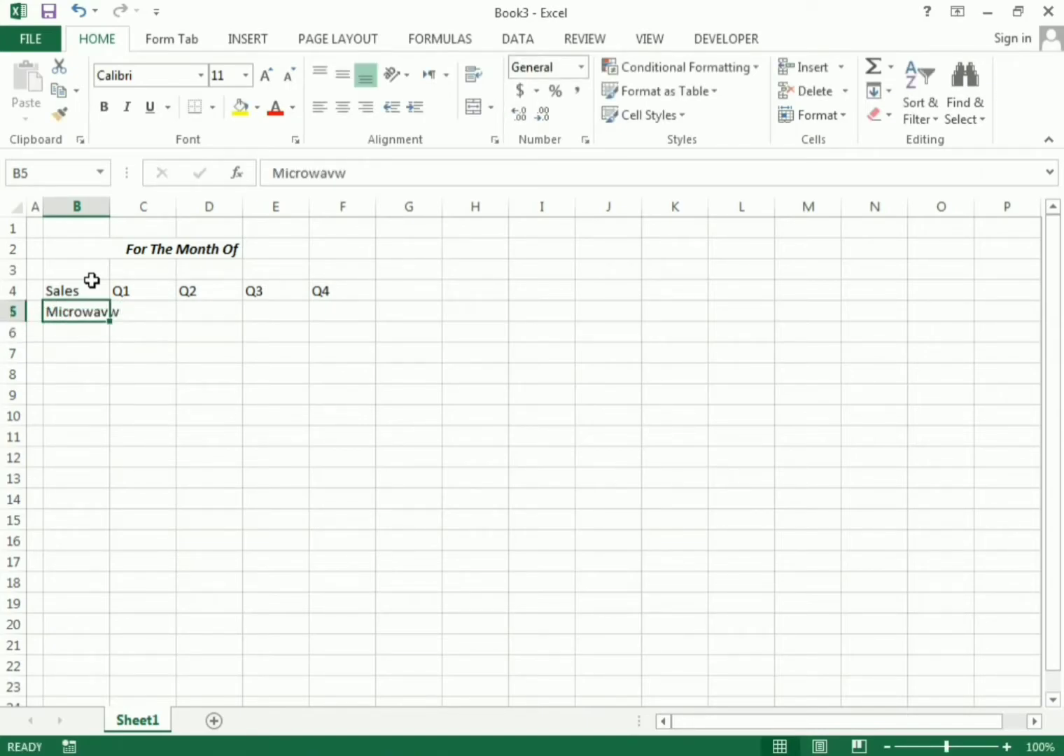
type("Microwacve")
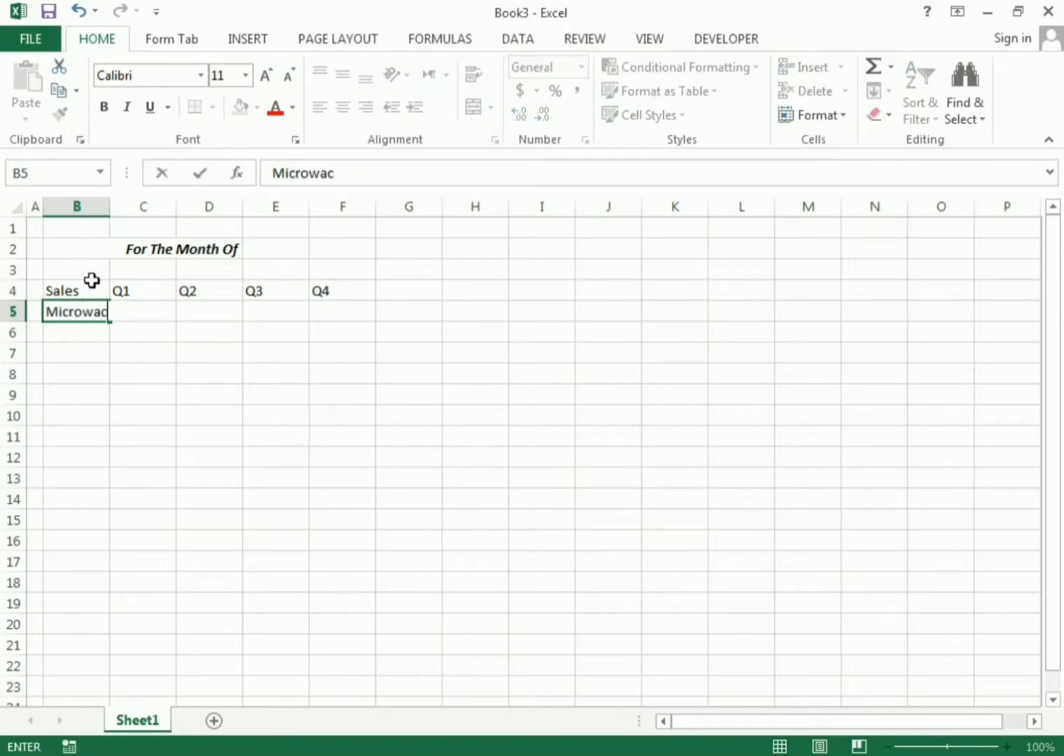
key("BackSpace")
key("BackSpace")
type("ve")
key("Return")
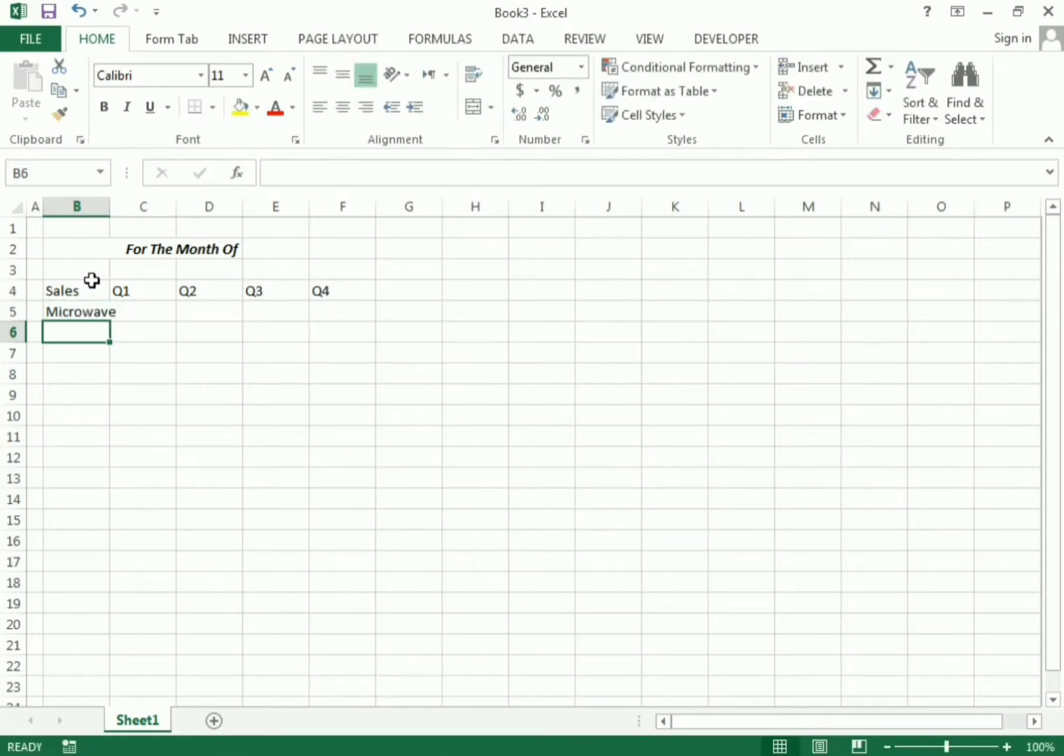
- Enter the product names "Electric Kettle" in B6 and "Rice Cooker" in B7
type("Electric Kettle")
key("ctrl+Return")
key("Return")
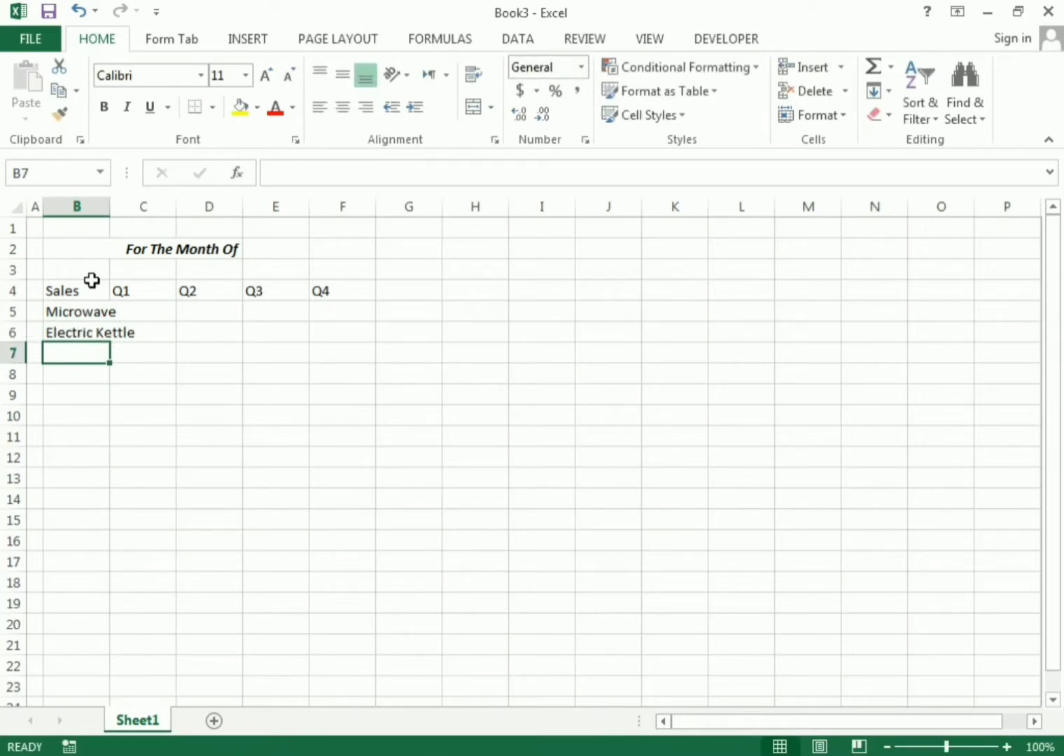
type("Rice Cooker")
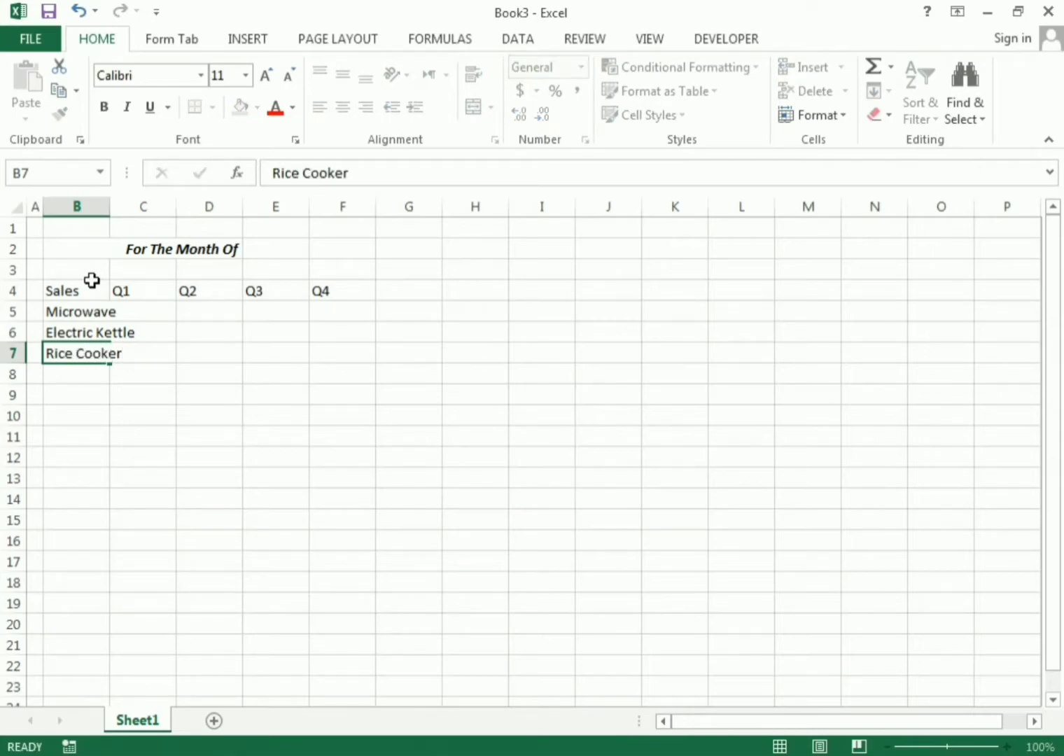
- Enter the product names "Mixed Grinder" in B8 and "Toaster" in B9
key("Return")
type("Mix")
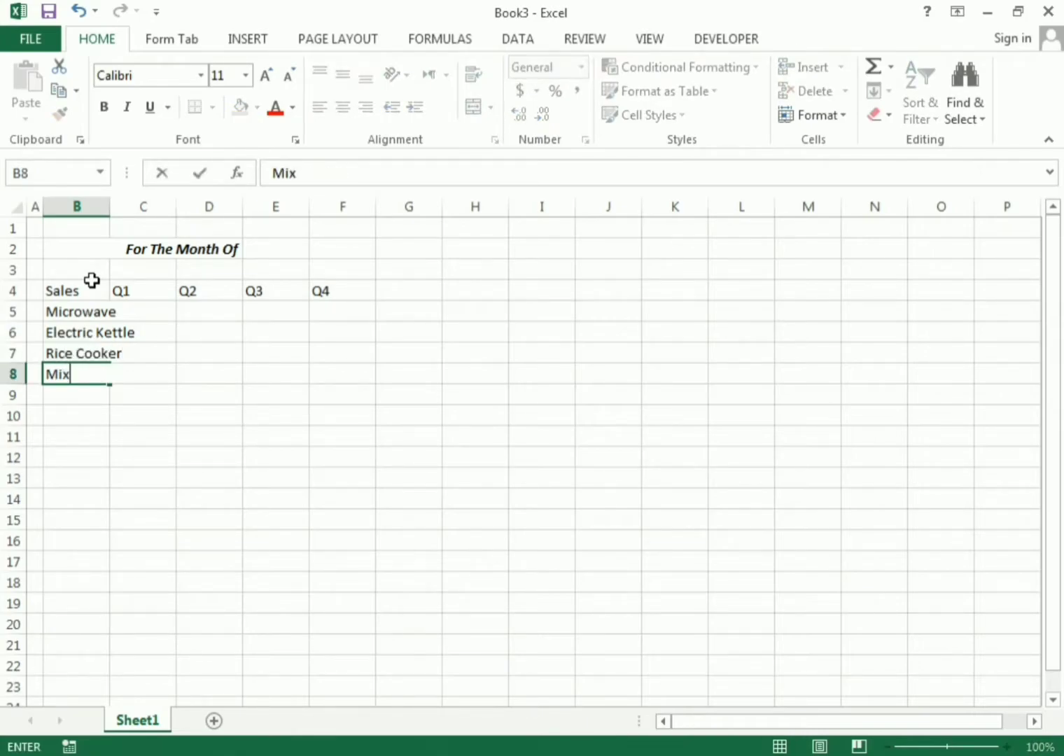
type("ed Grinder")
key("Return")
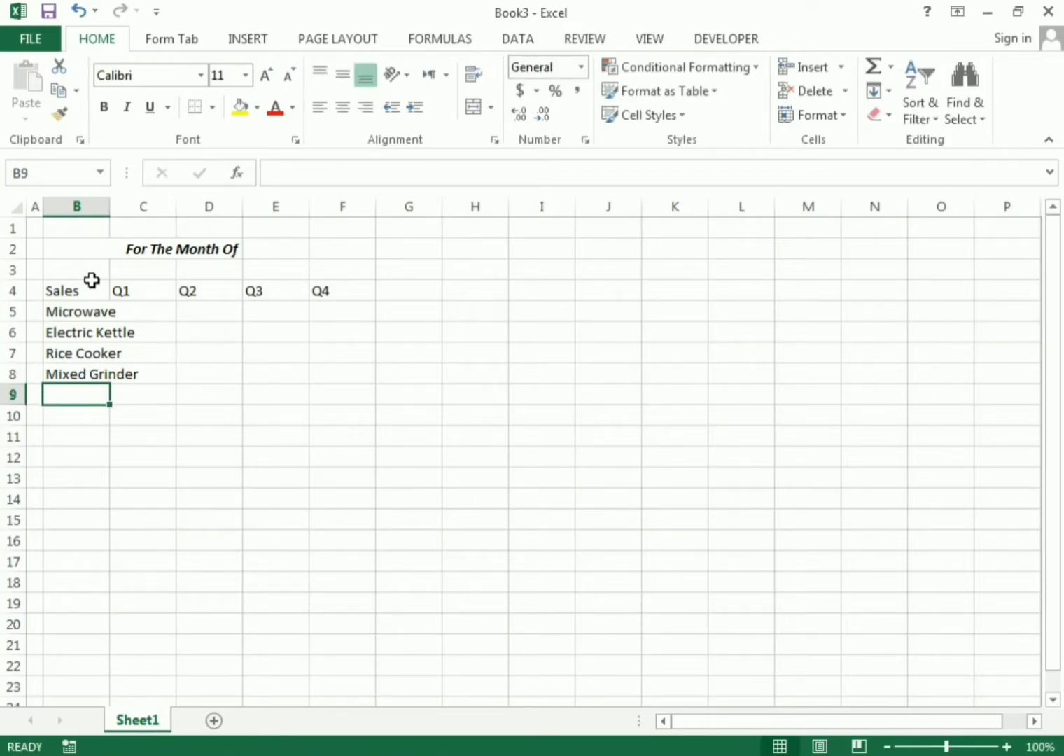
type("Toaster")
key("Return")
key("Up")
left_click_drag(72, 314, 84, 393)
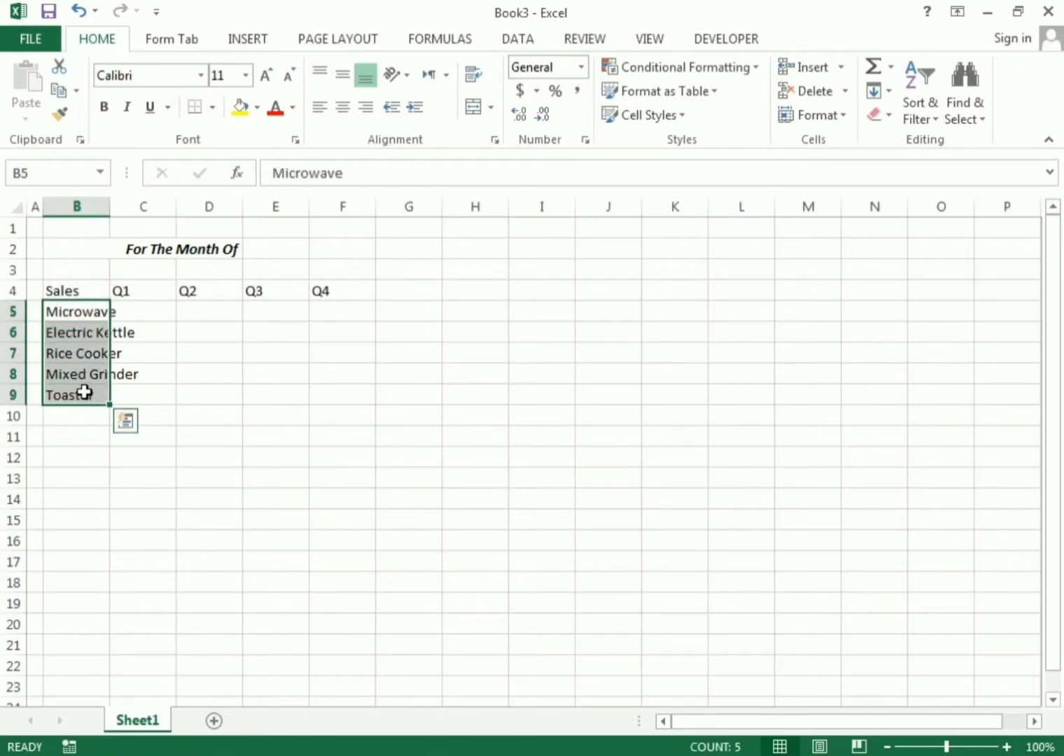
- Enter the formula =RANDBETWEEN(100,350) in C5 as the Q1 sales figure for Microwave
left_click(143, 314)
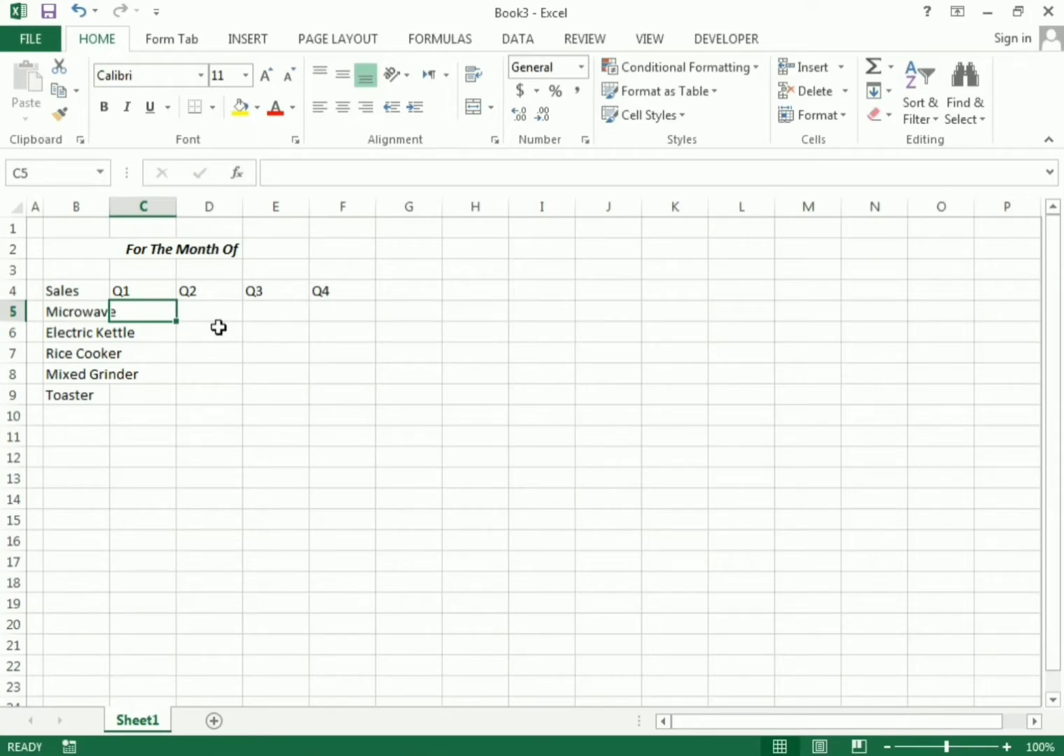
type("=ra")
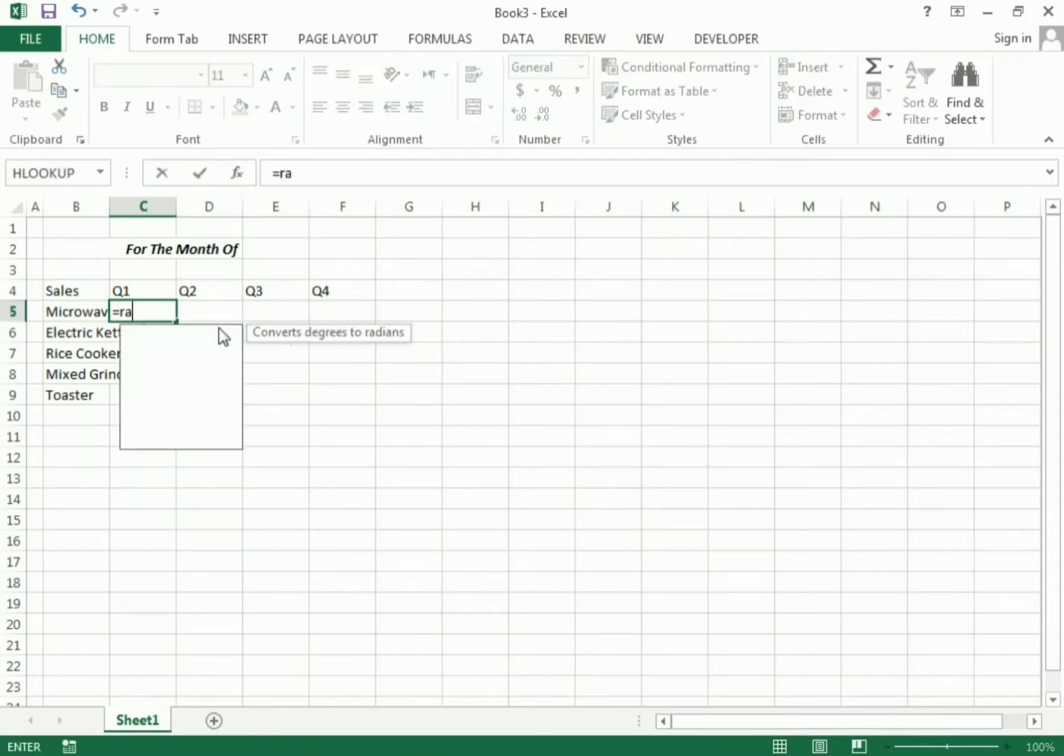
type("ndbetween")
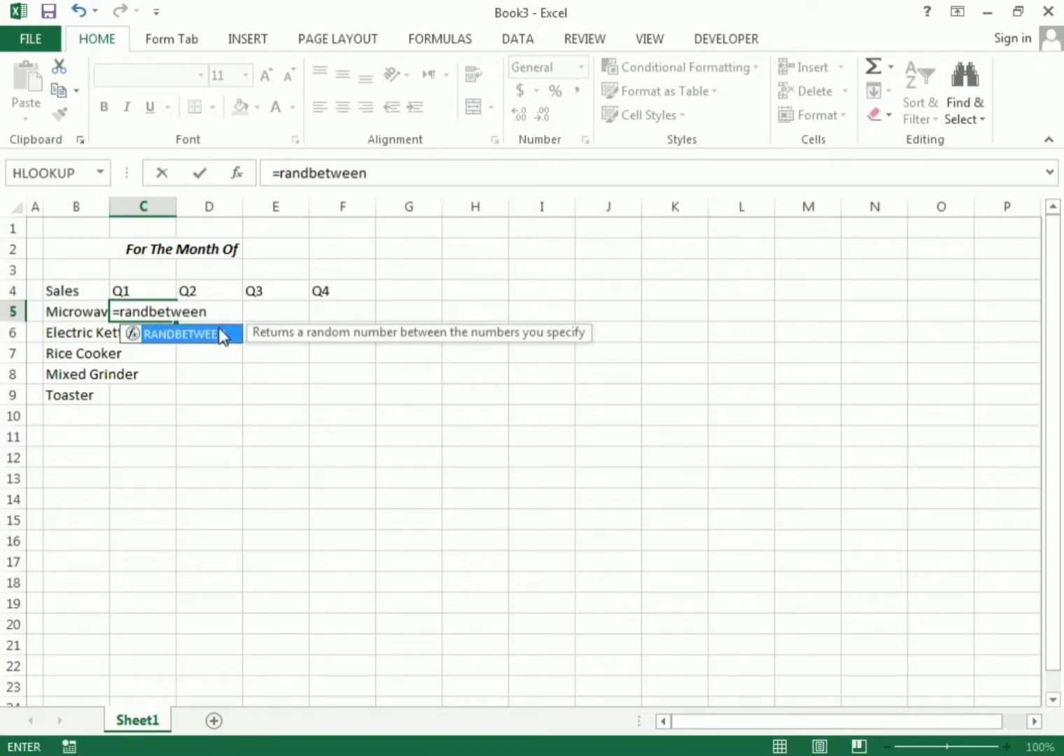
type("(")
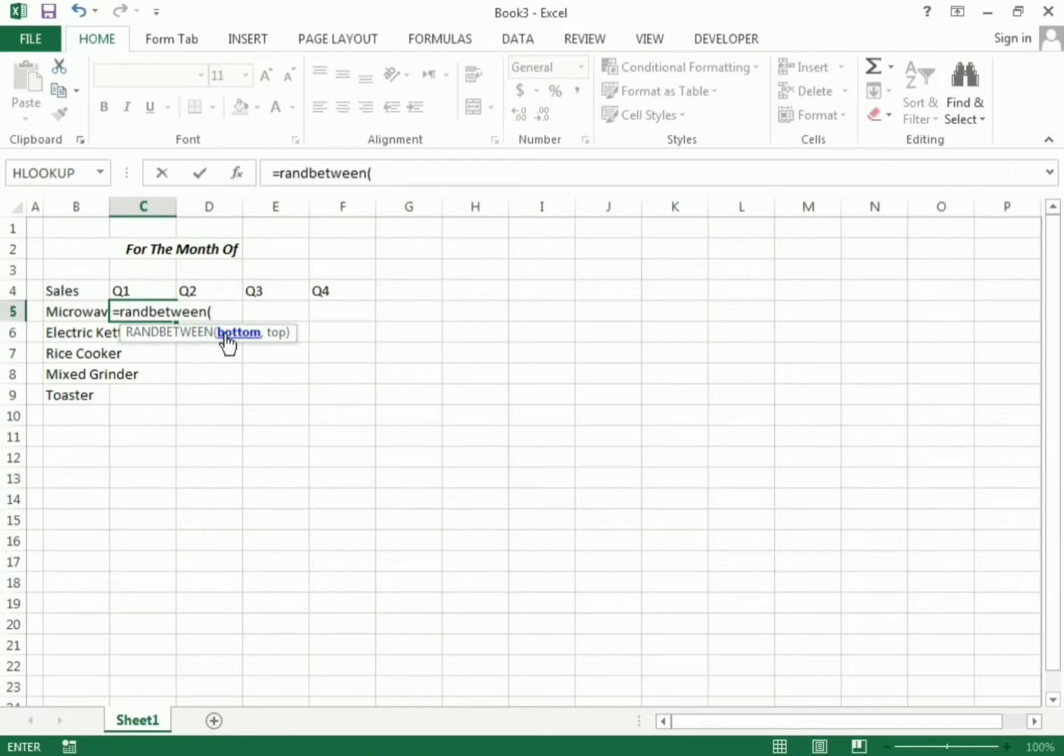
type("100,350")
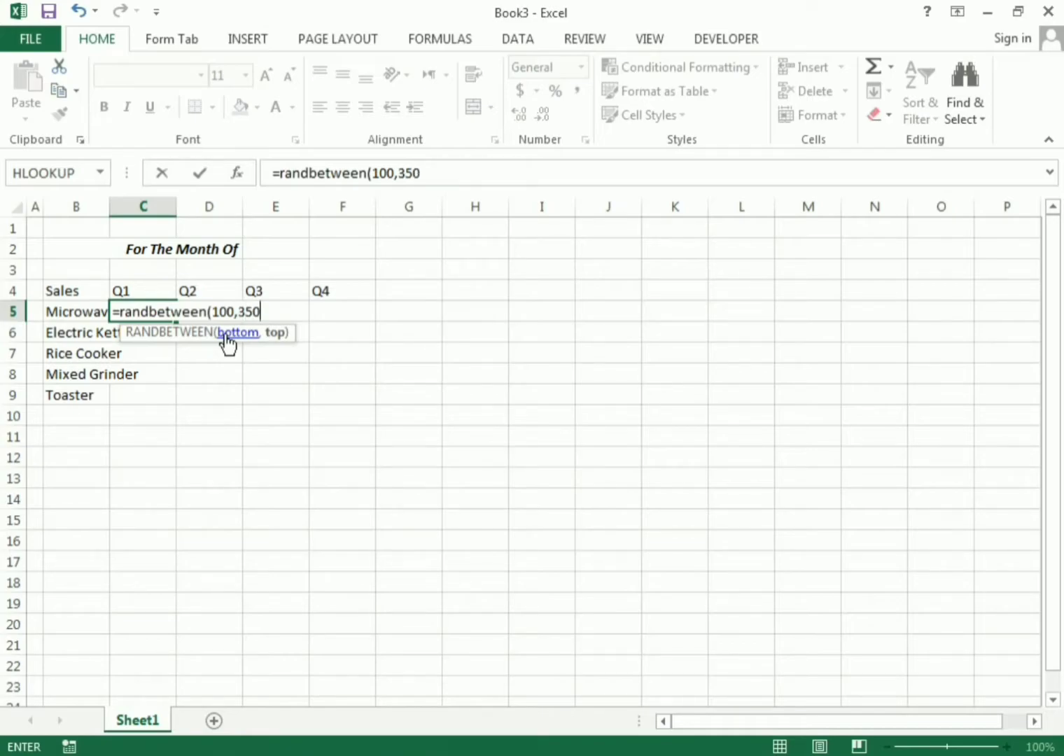
key("Return")
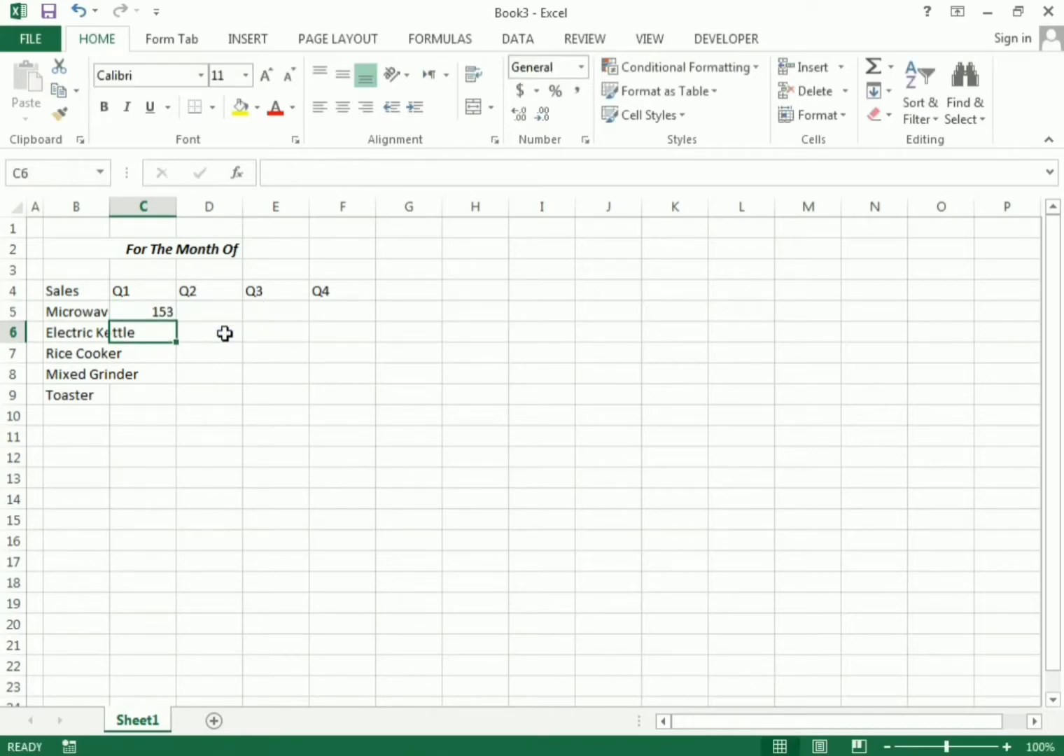
- Fill the random sales formula from C5 across the whole product-by-quarter range C5:F9
key("Up")
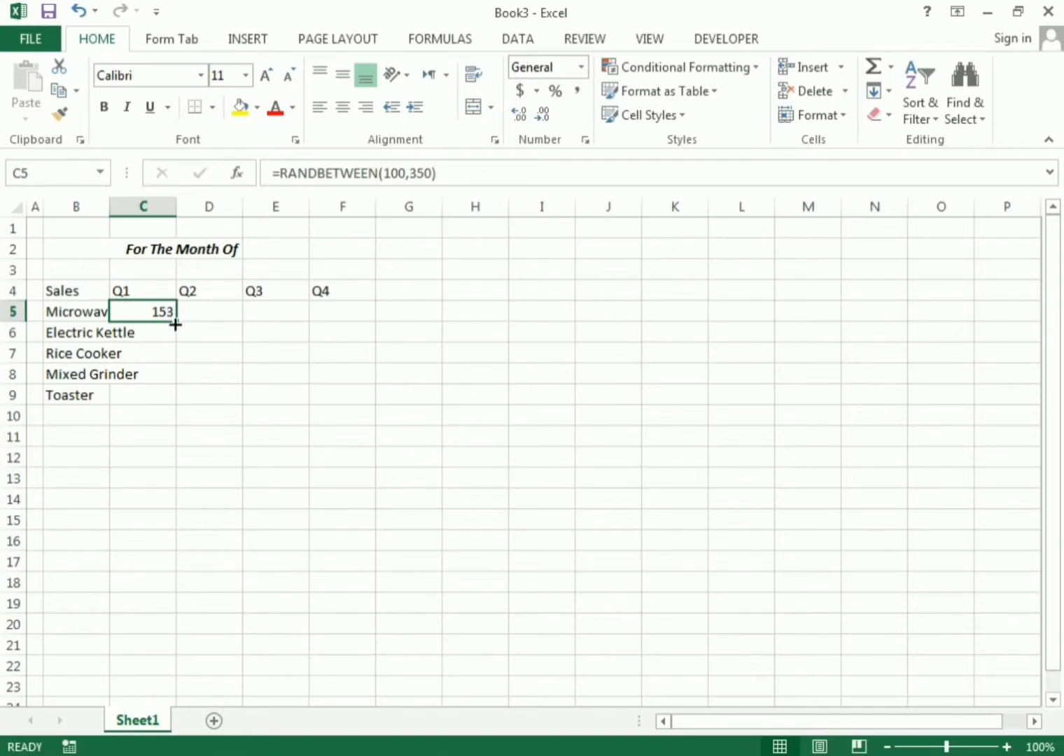
left_click_drag(175, 323, 372, 403)
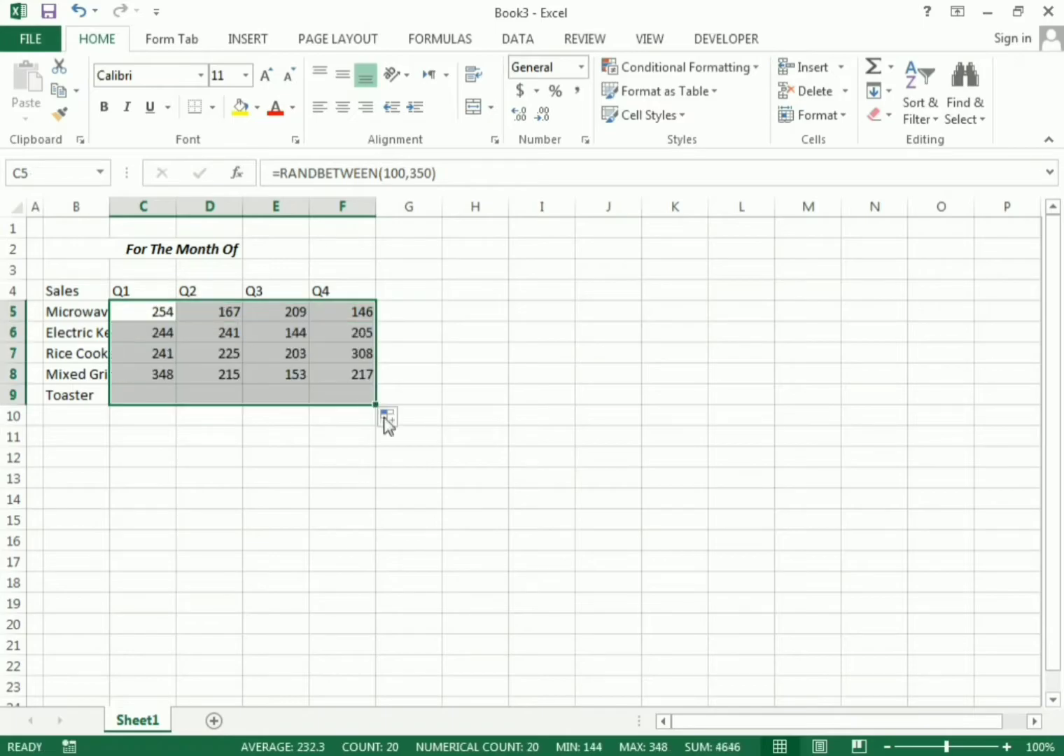
left_click(468, 479)
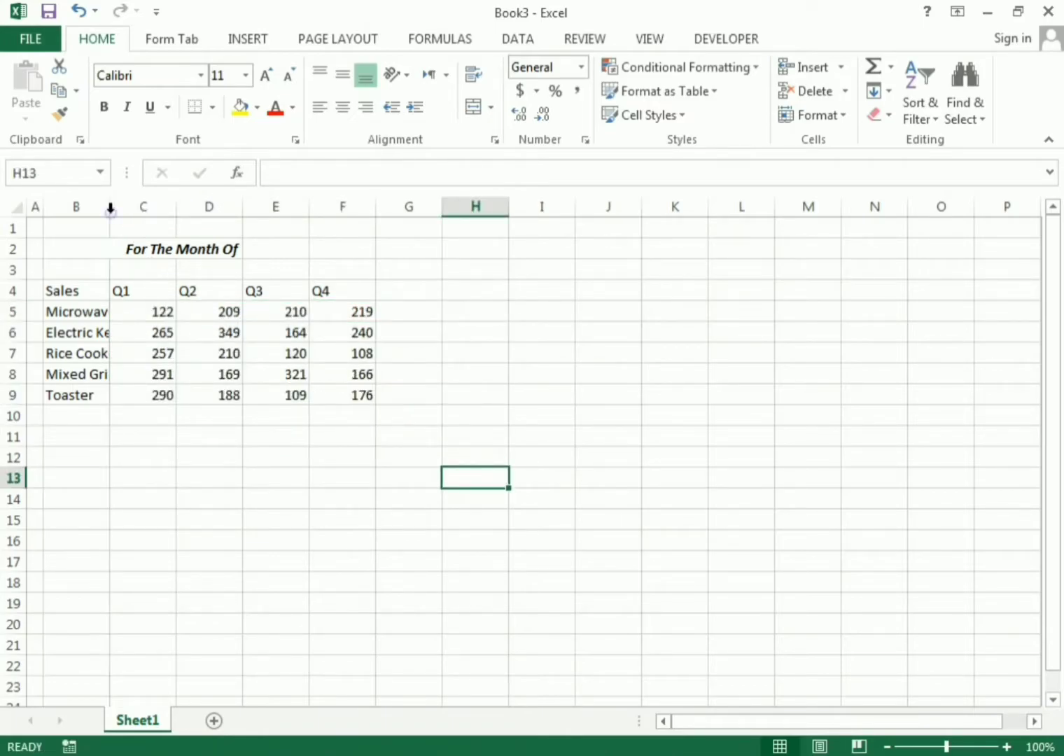
- AutoFit column B to the product names and give the quarter columns C to F a compact, equal width
double_click(111, 209)
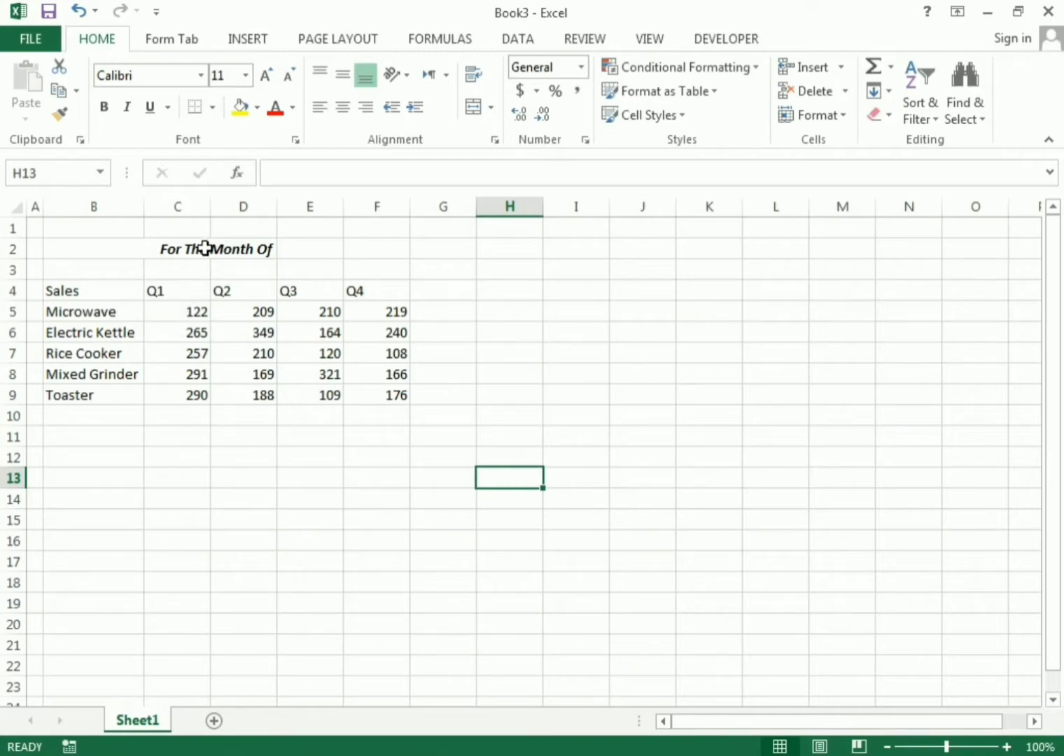
double_click(210, 208)
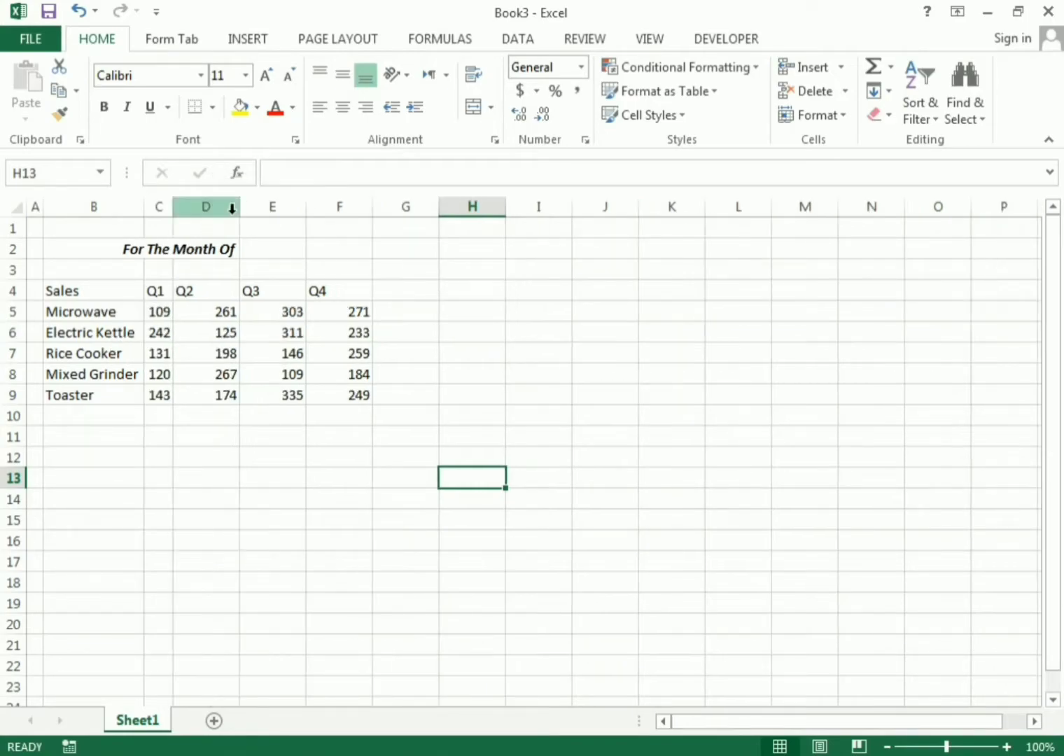
double_click(241, 213)
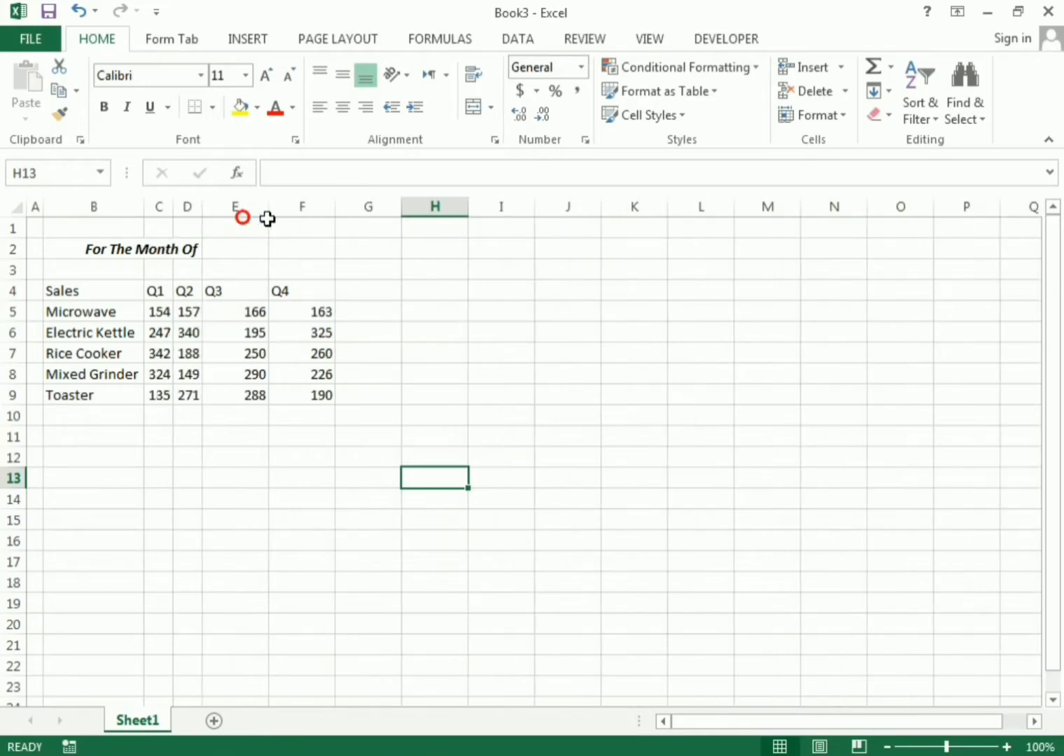
double_click(269, 208)
double_click(298, 210)
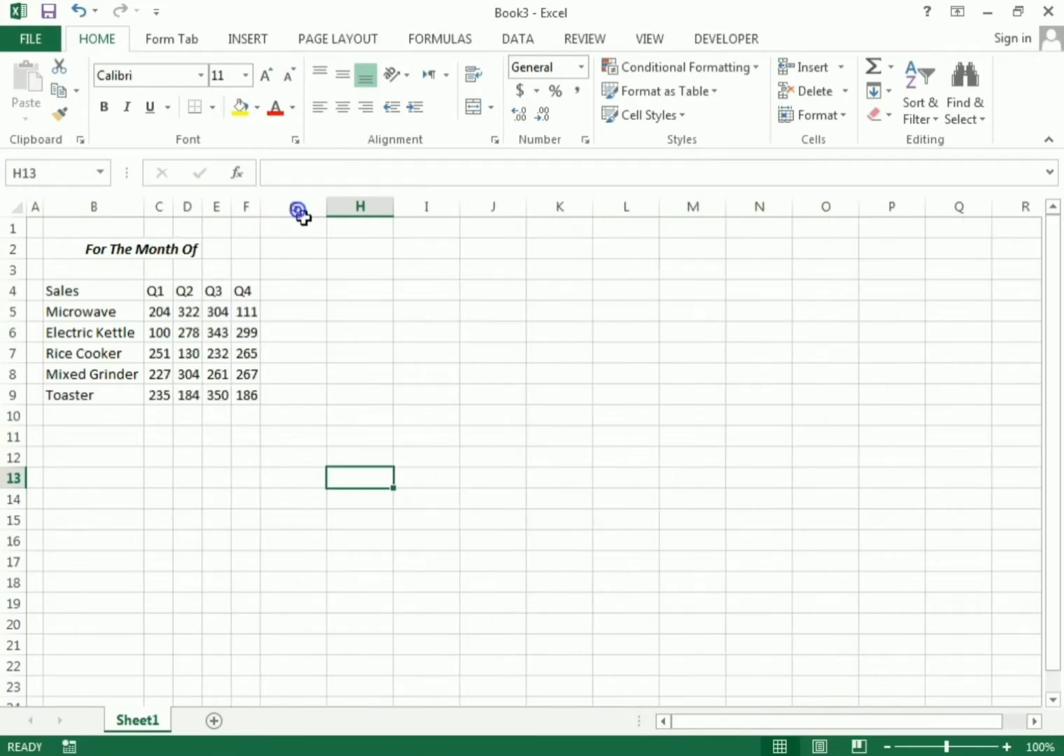
left_click(421, 371)
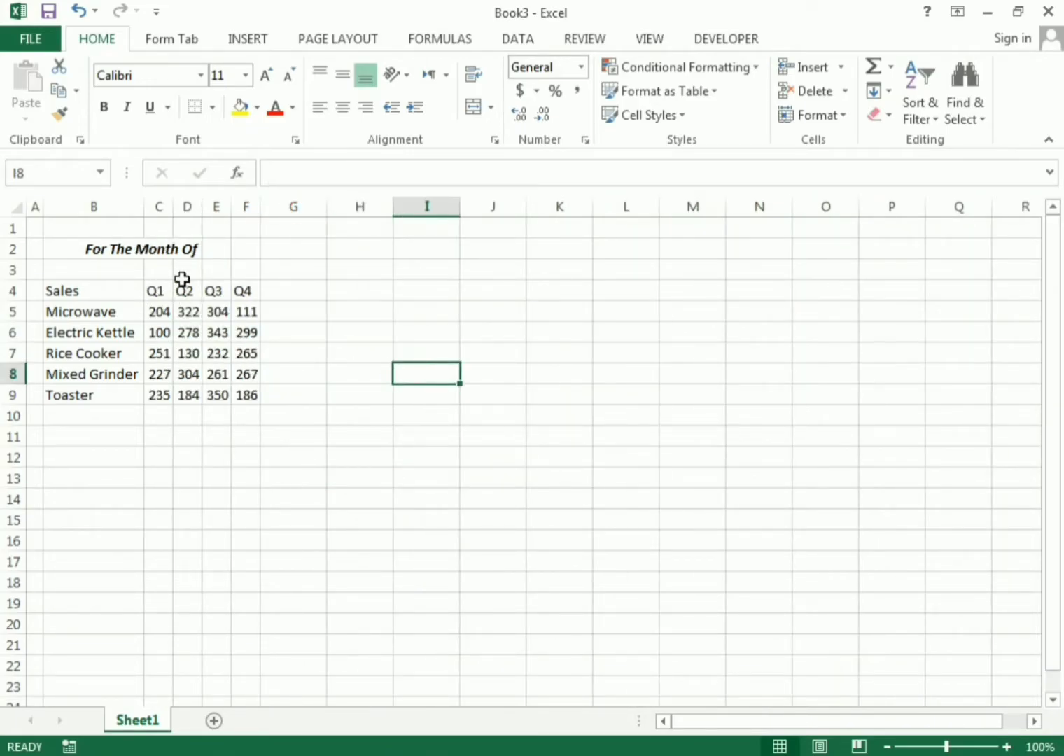
left_click_drag(173, 208, 321, 210)
- Center the contents of the sales table B4:F9 horizontally
left_click_drag(67, 292, 286, 399)
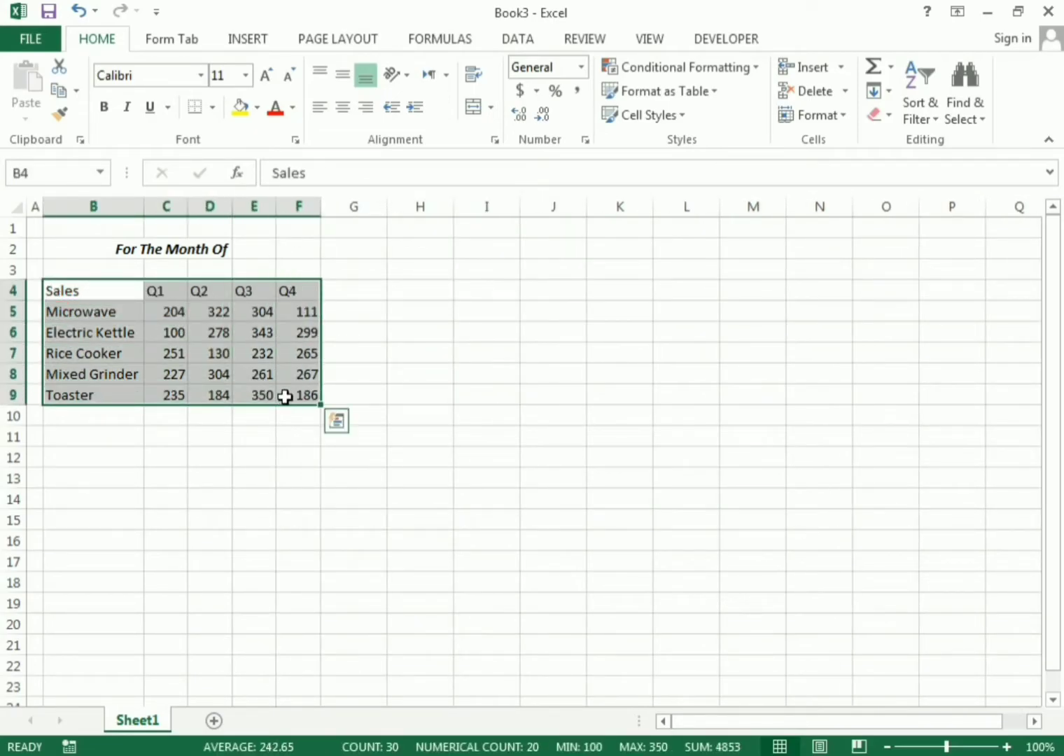
left_click(326, 110)
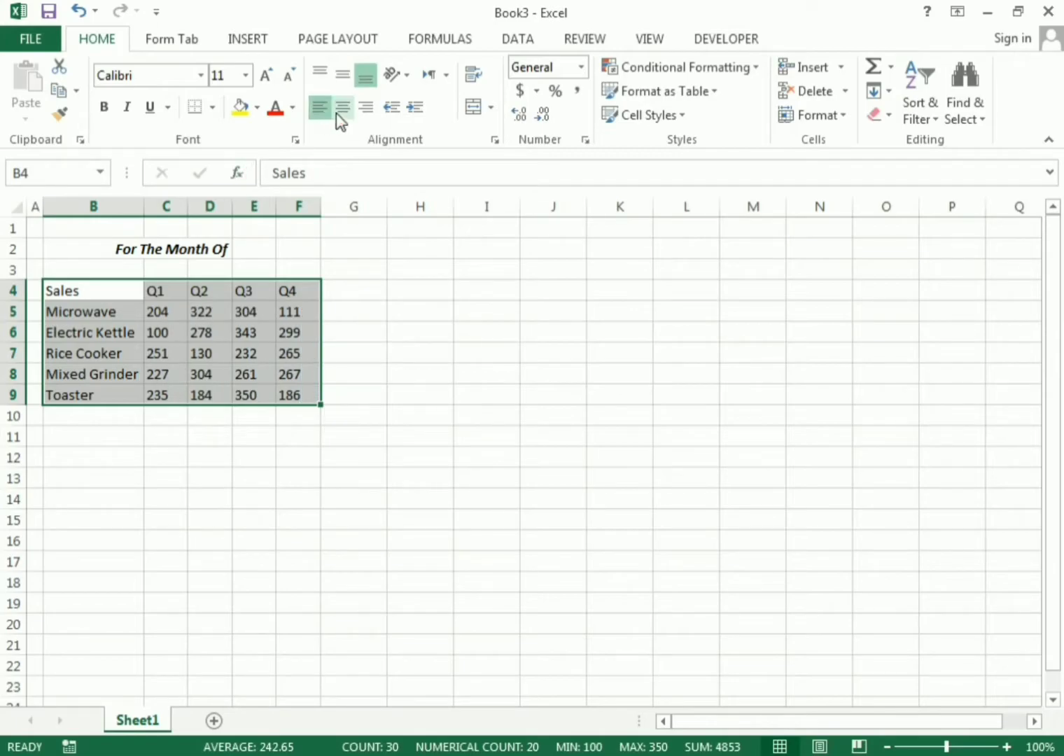
left_click(341, 112)
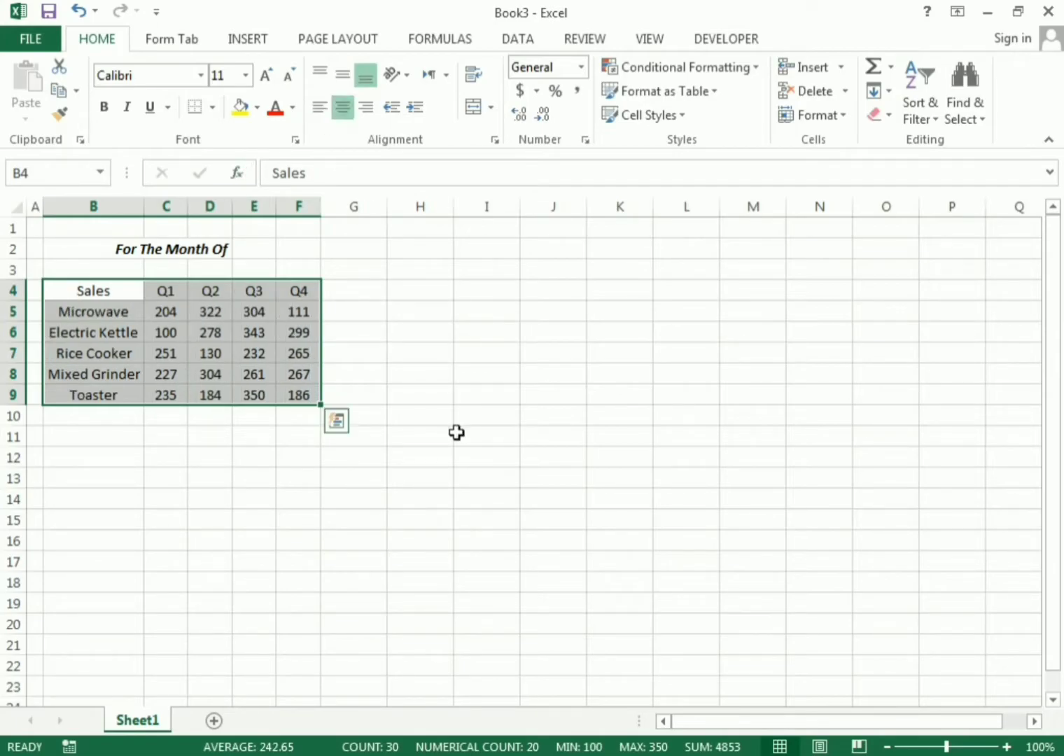
left_click(456, 431)
- Apply All Borders and a Thick Box Border to the sales table B4:F9
left_click_drag(82, 291, 311, 394)
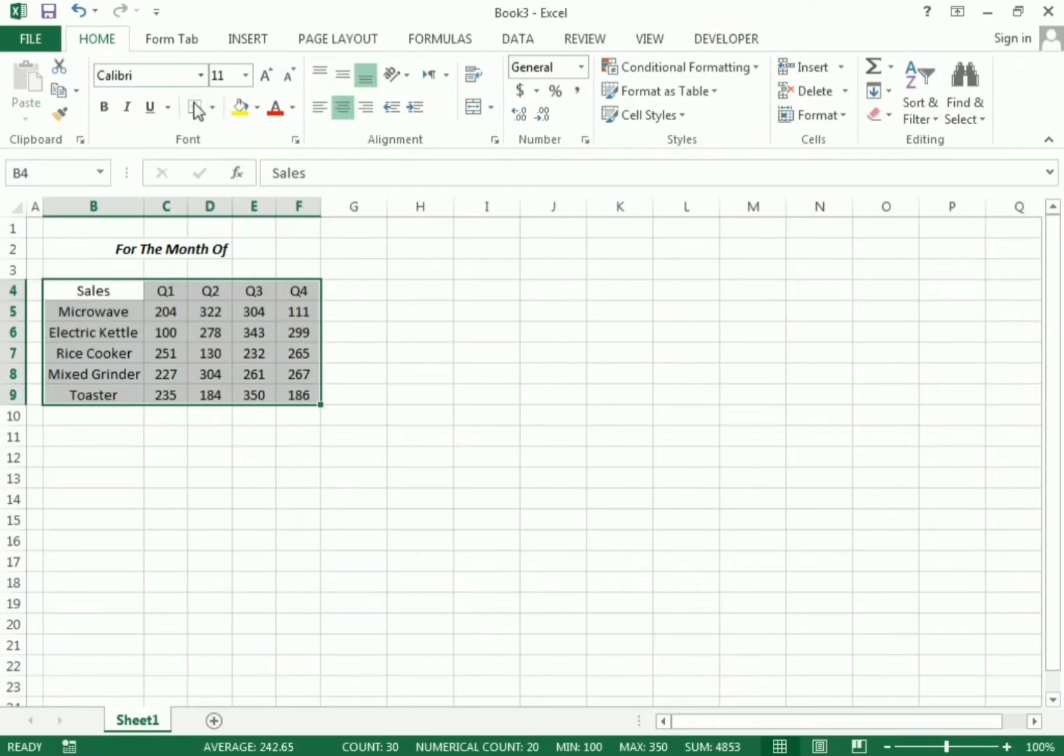
left_click(214, 110)
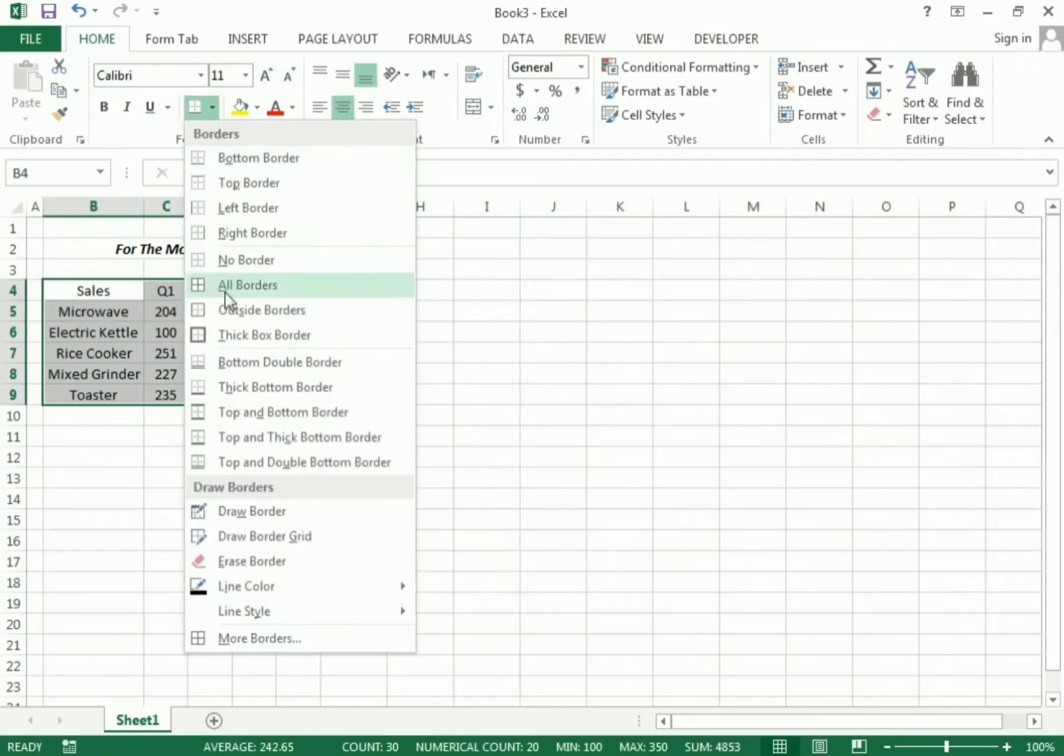
left_click(247, 288)
left_click(213, 108)
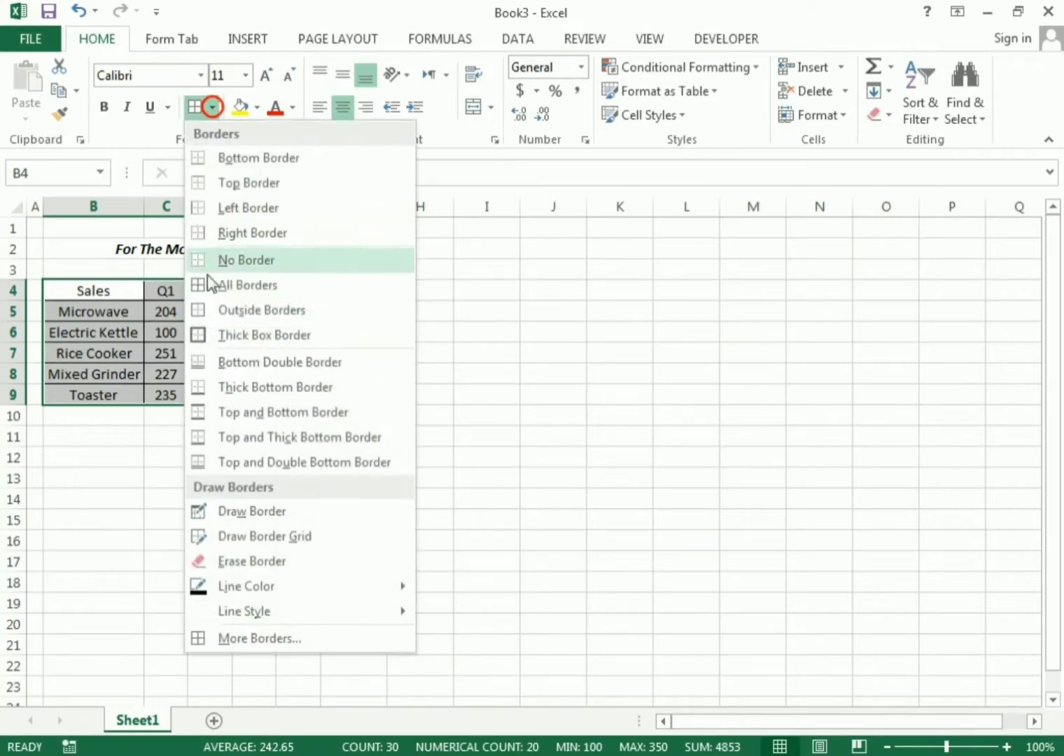
left_click(202, 336)
- Apply a Thick Box Border around the table's header row B4:F4
left_click_drag(71, 292, 286, 301)
left_click(196, 108)
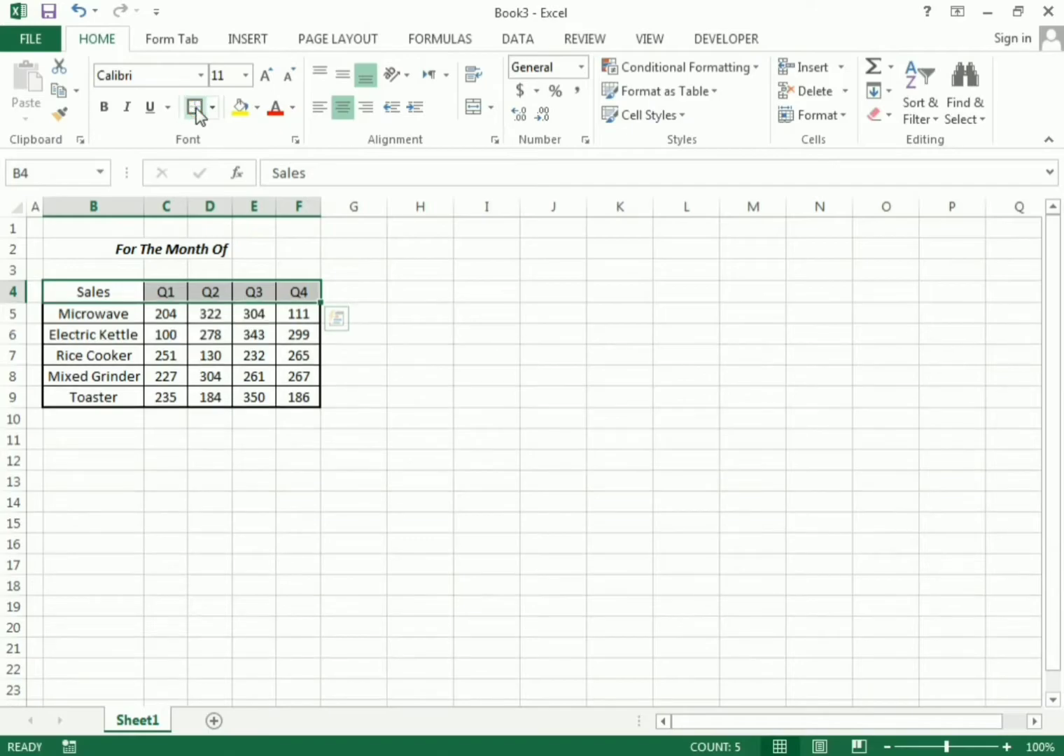
left_click(418, 277)
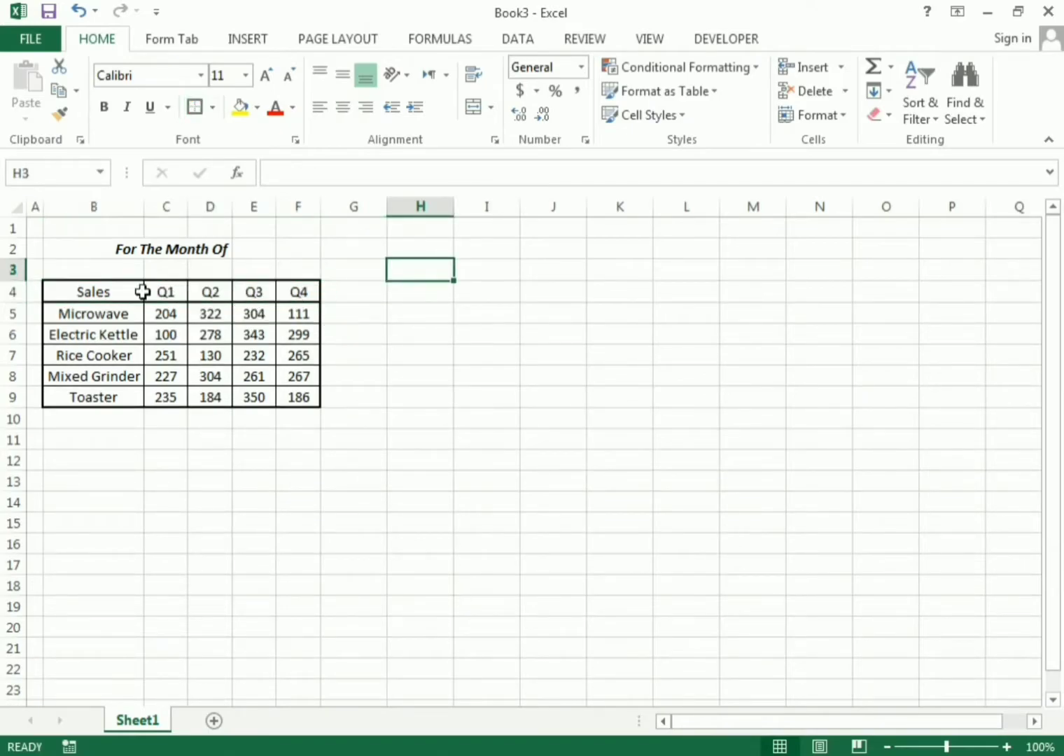
left_click_drag(23, 278, 14, 279)
left_click(467, 352)
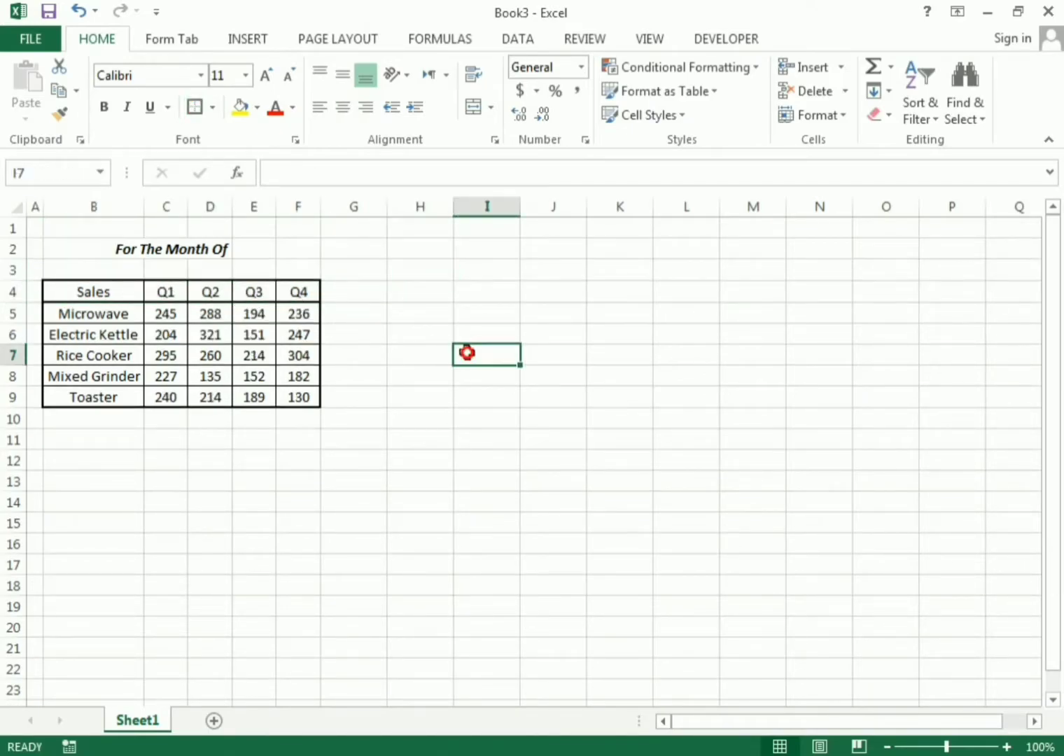
left_click(396, 274)
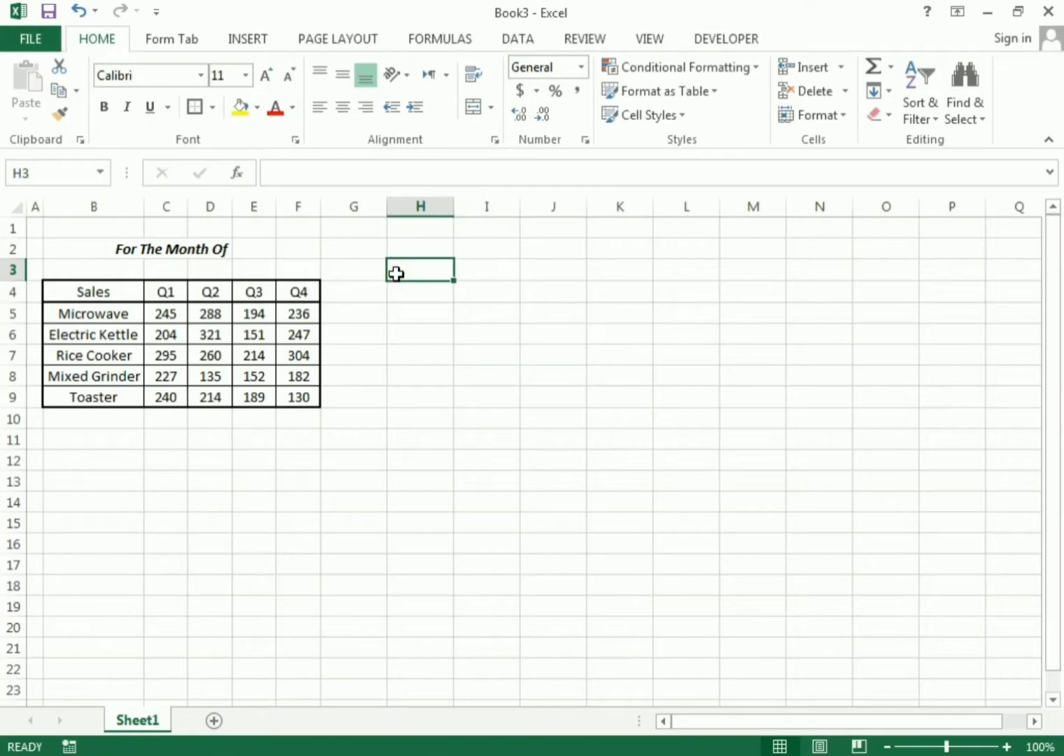
- Add a new worksheet and enter the header "Months" in its cell A2
left_click(213, 722)
left_click(79, 256)
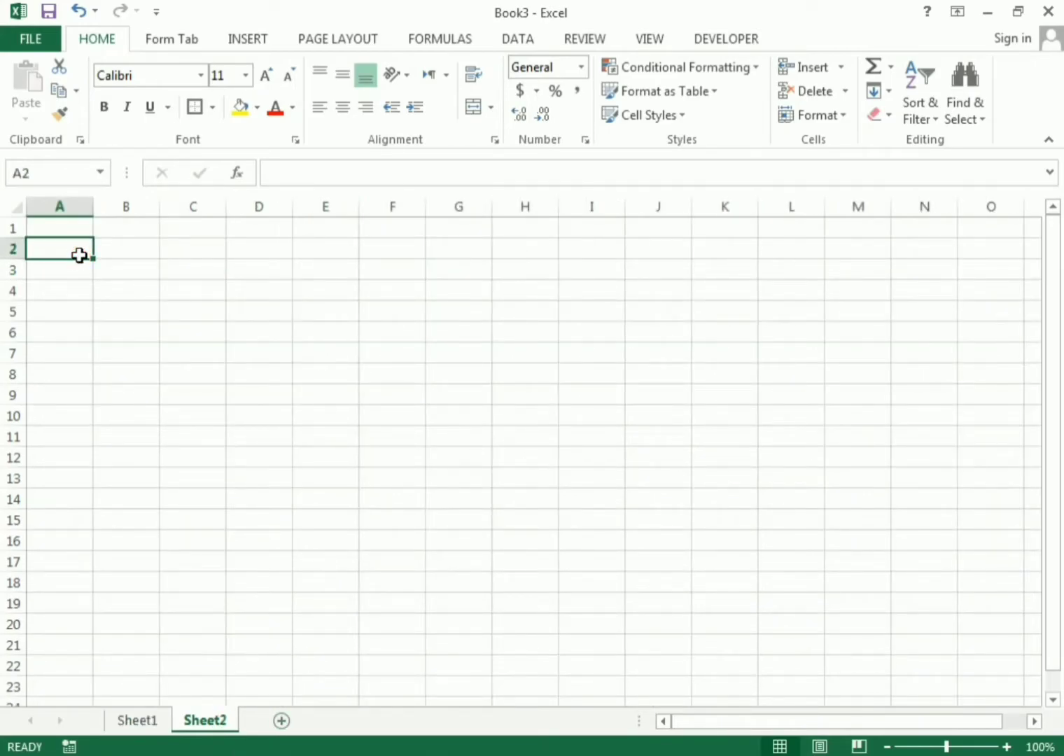
type("Months")
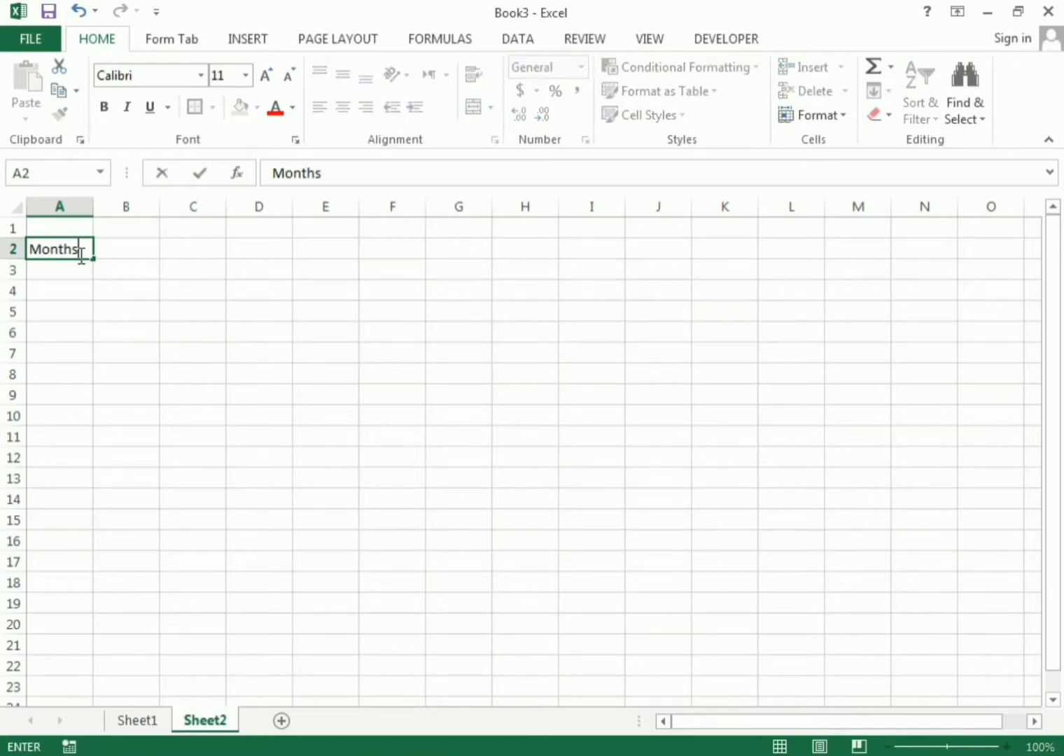
key("Return")
- Enter "January" in A3 and "February" in A4 below the Months header
type("Jan")
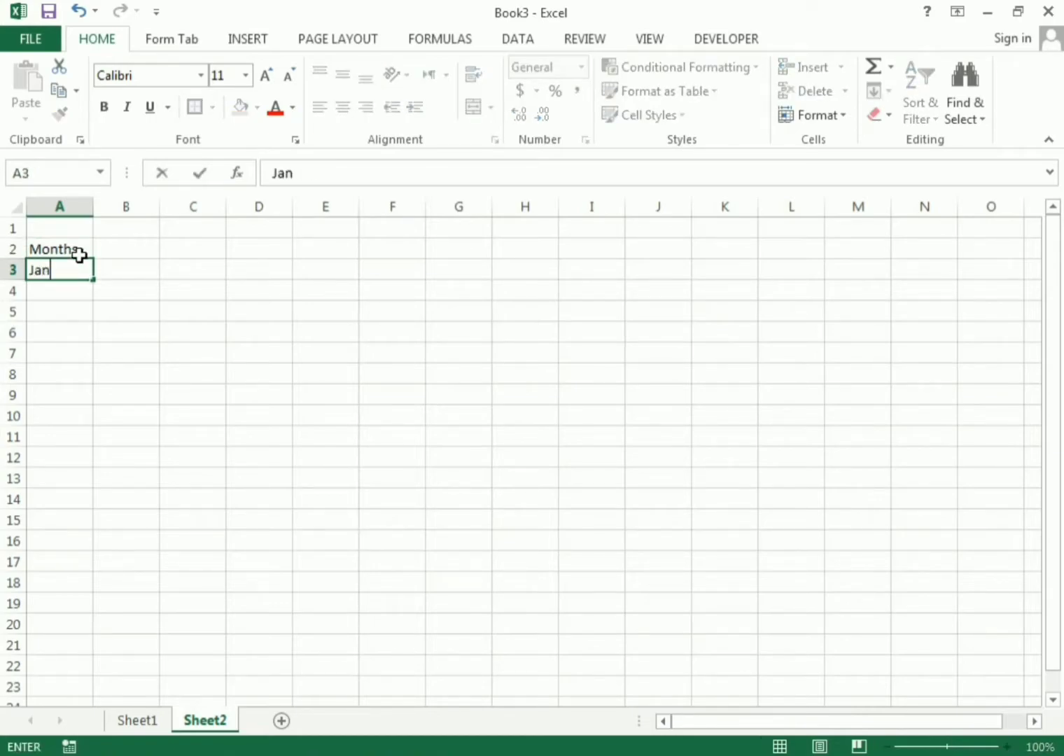
type("uary")
key("Return")
type("Febrar")
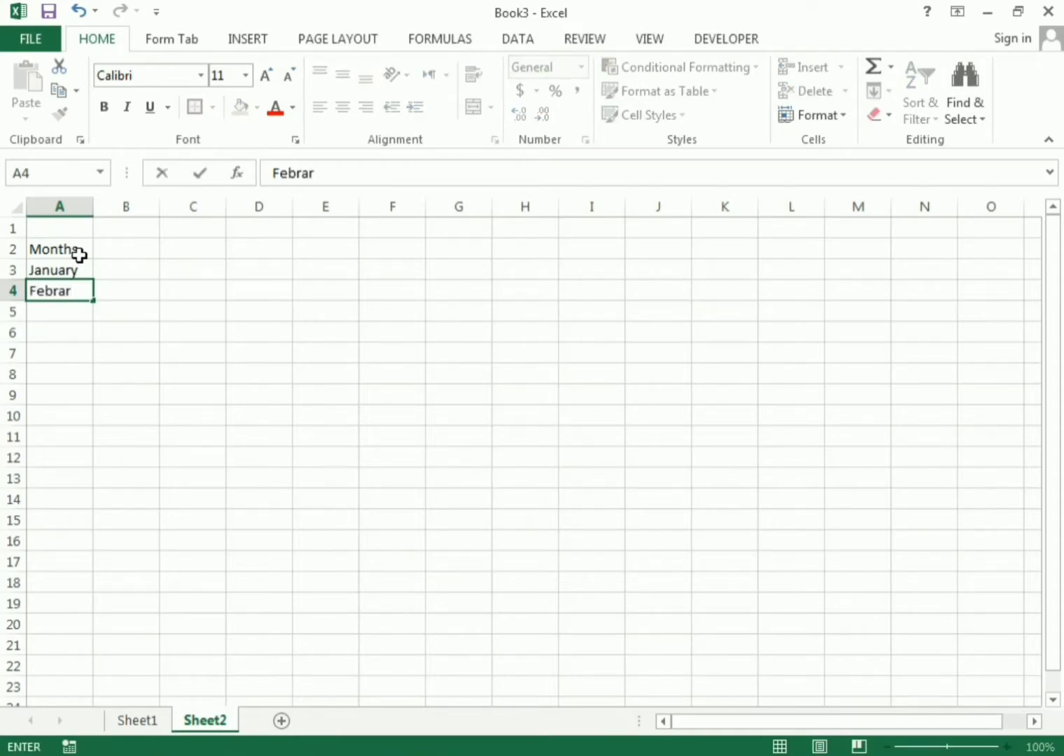
type("y")
key("Return")
key("Up")
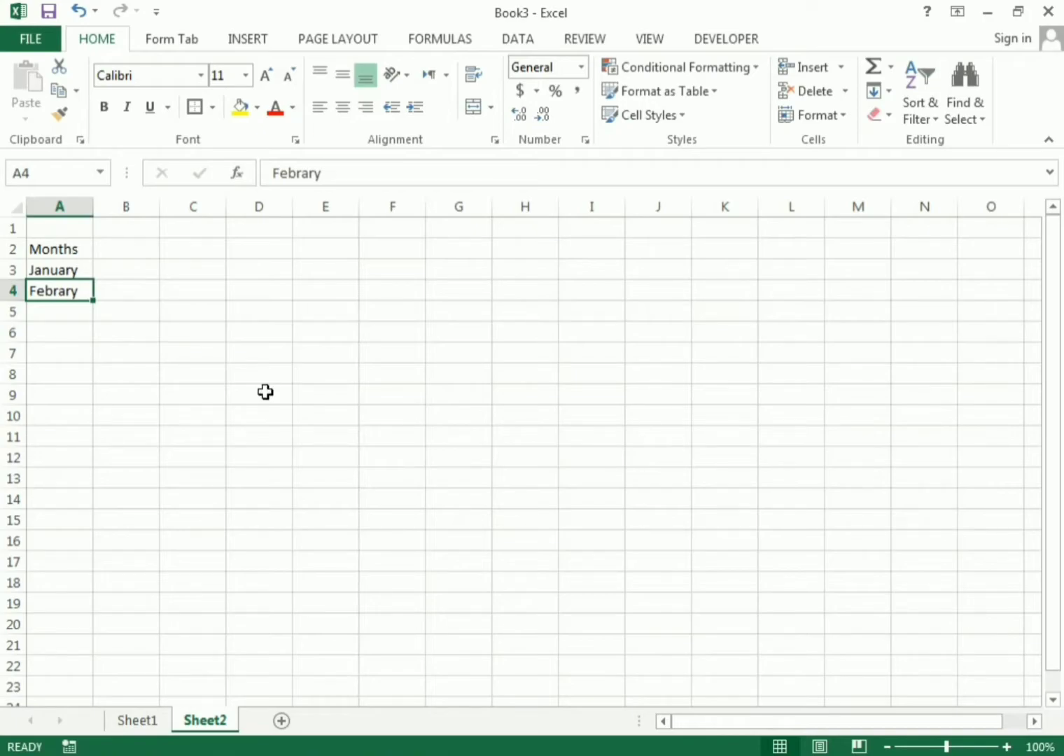
type("Feb")
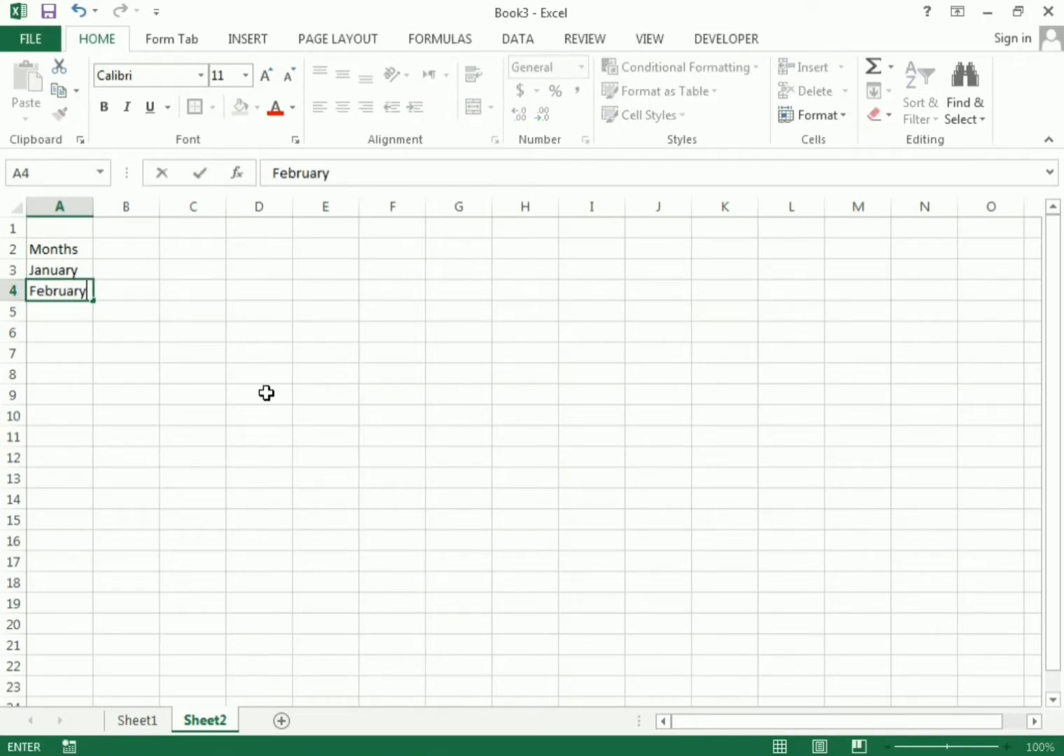
key("Return")
- Extend the month series from A3:A4 down to December in A14
key("Up")
key("Up")
key("shift+Down")
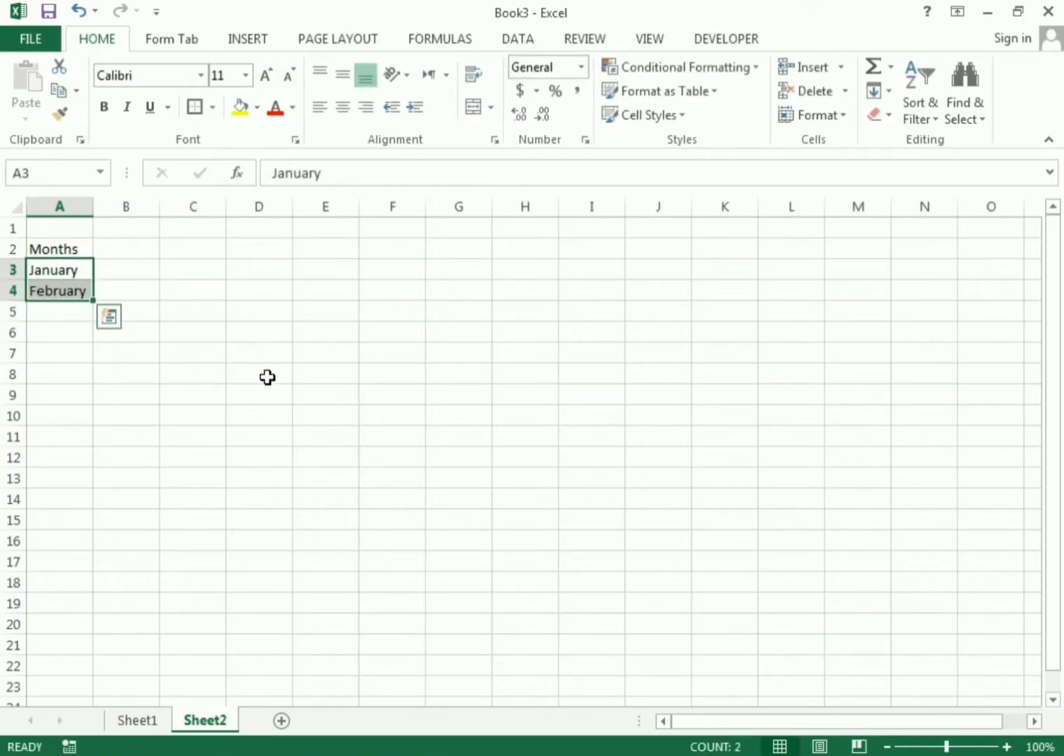
left_click_drag(94, 304, 94, 507)
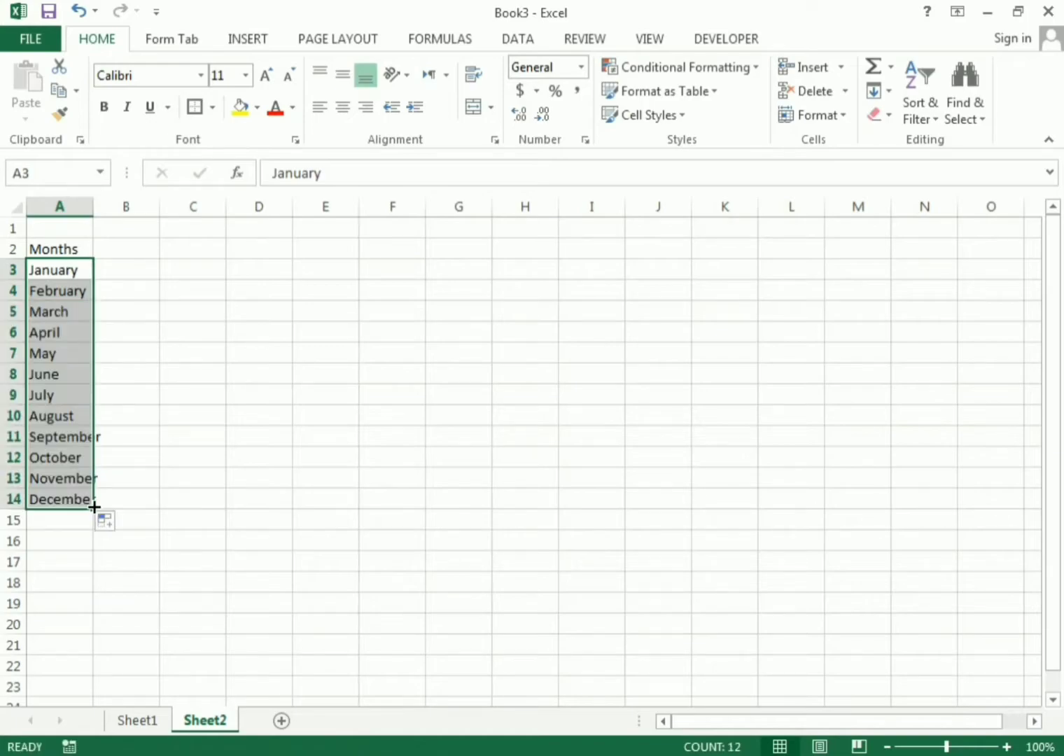
left_click(167, 506)
left_click_drag(48, 271, 47, 491)
left_click(175, 498)
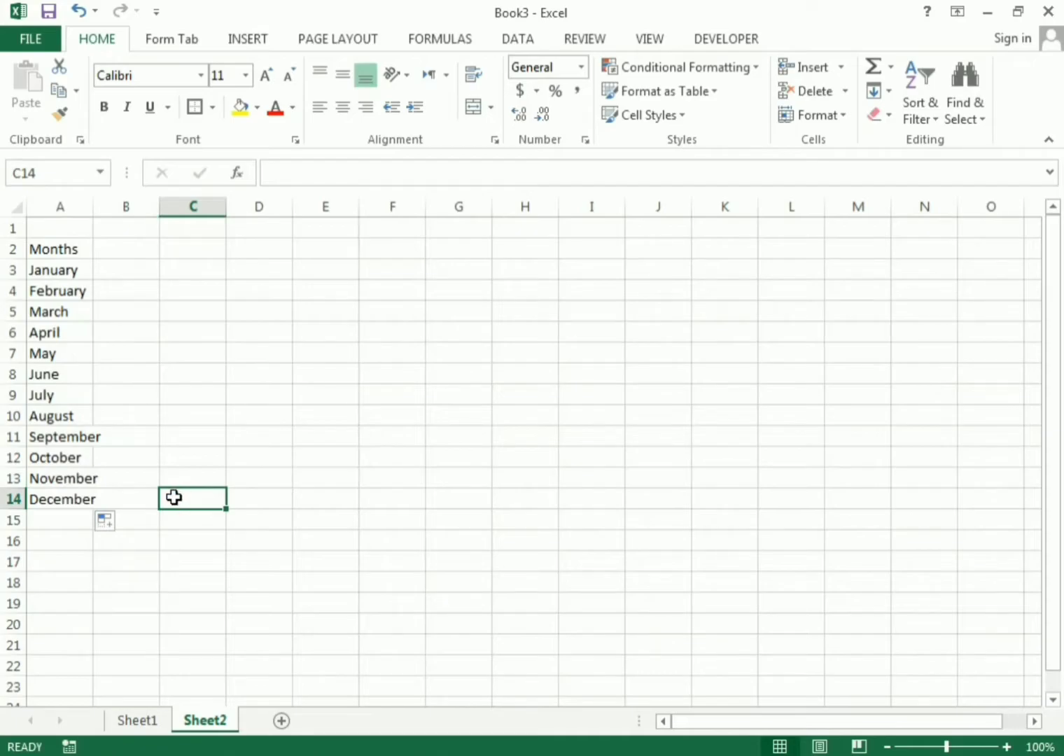
- Merge and center cells H4:I5 on Sheet1, beside the sales table
left_click(146, 720)
left_click_drag(405, 294, 467, 316)
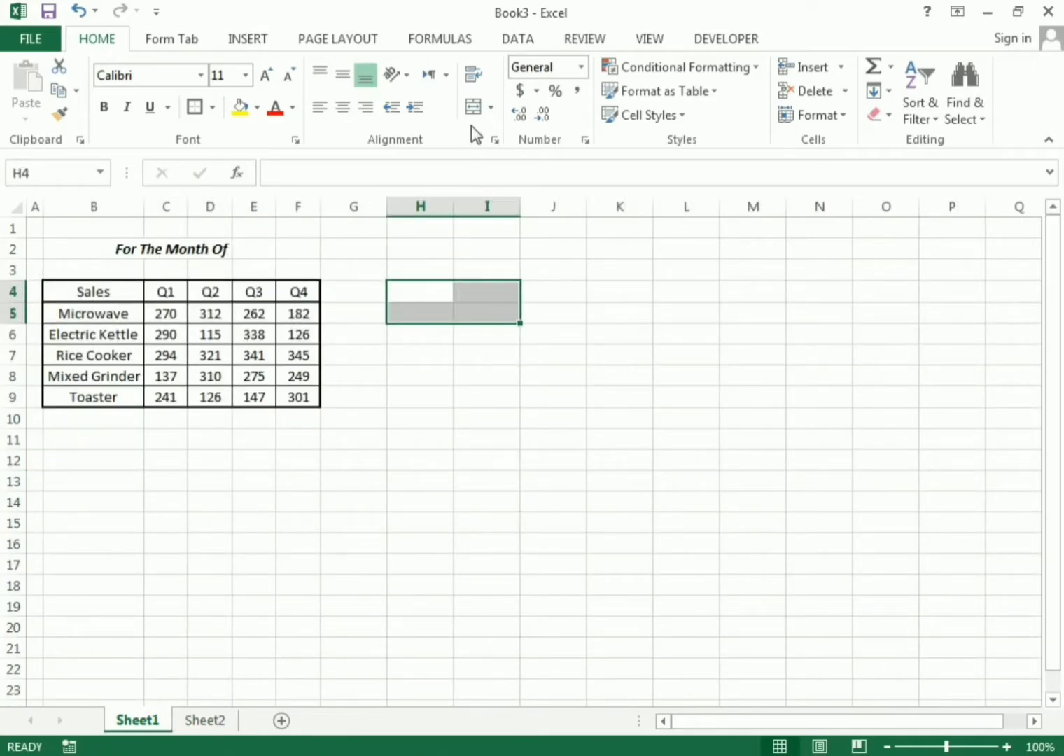
left_click(473, 106)
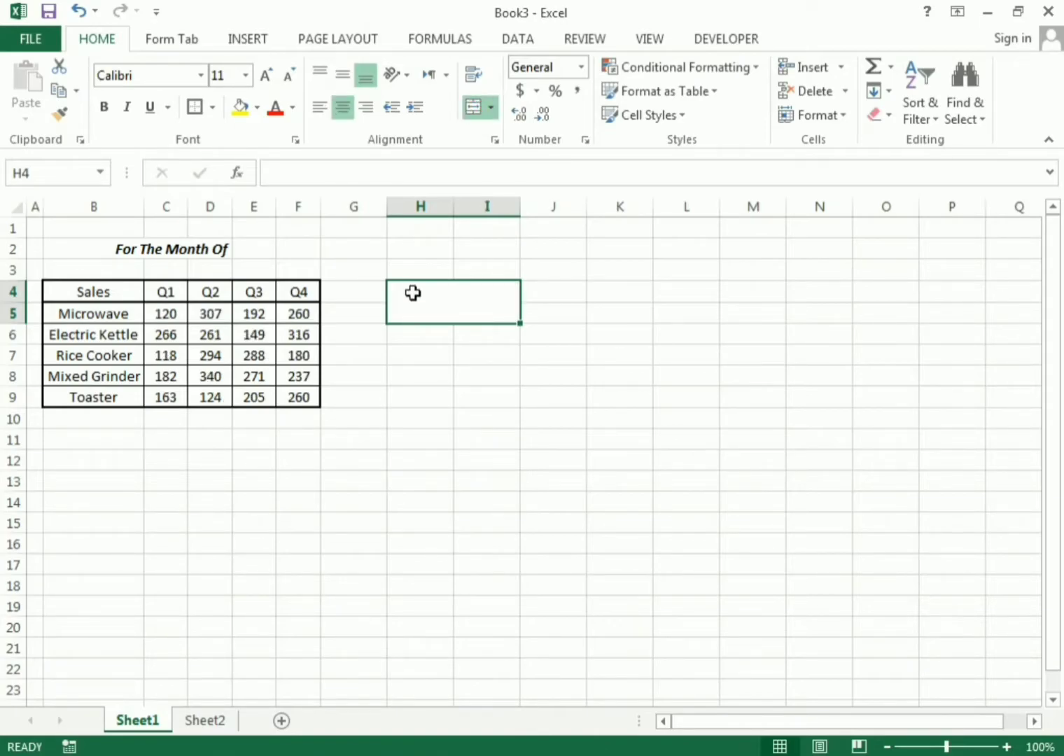
- Link cell E2, beside "For The Month Of", to the merged cell with the formula =H4
left_click(252, 247)
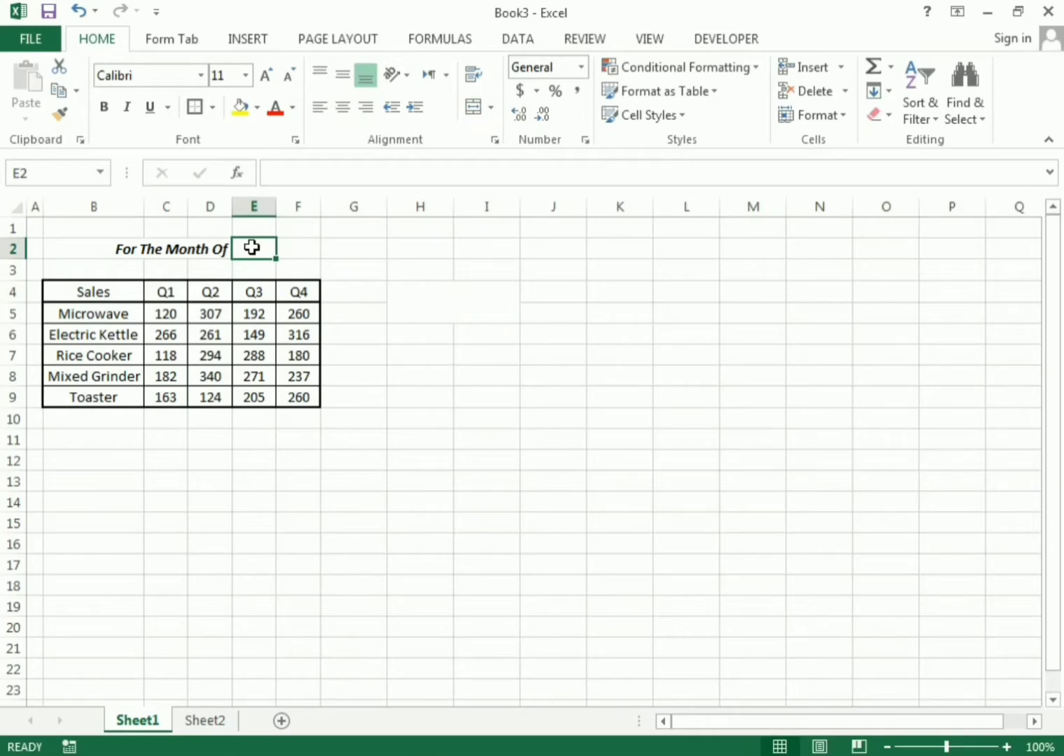
type("=")
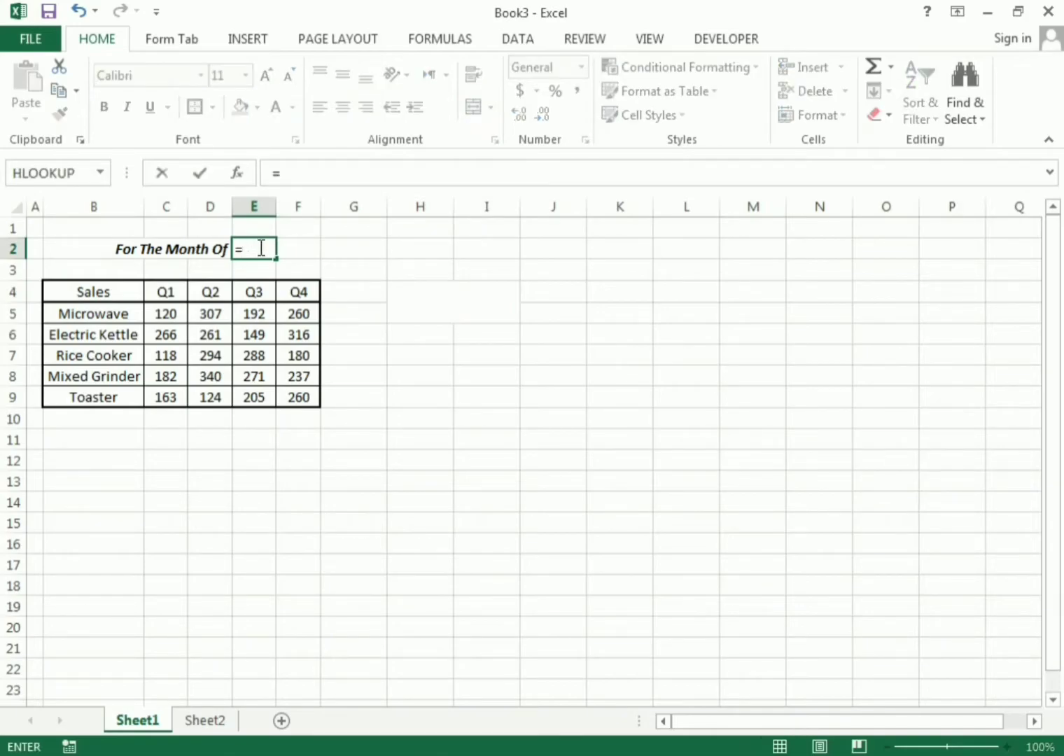
left_click(425, 297)
key("Return")
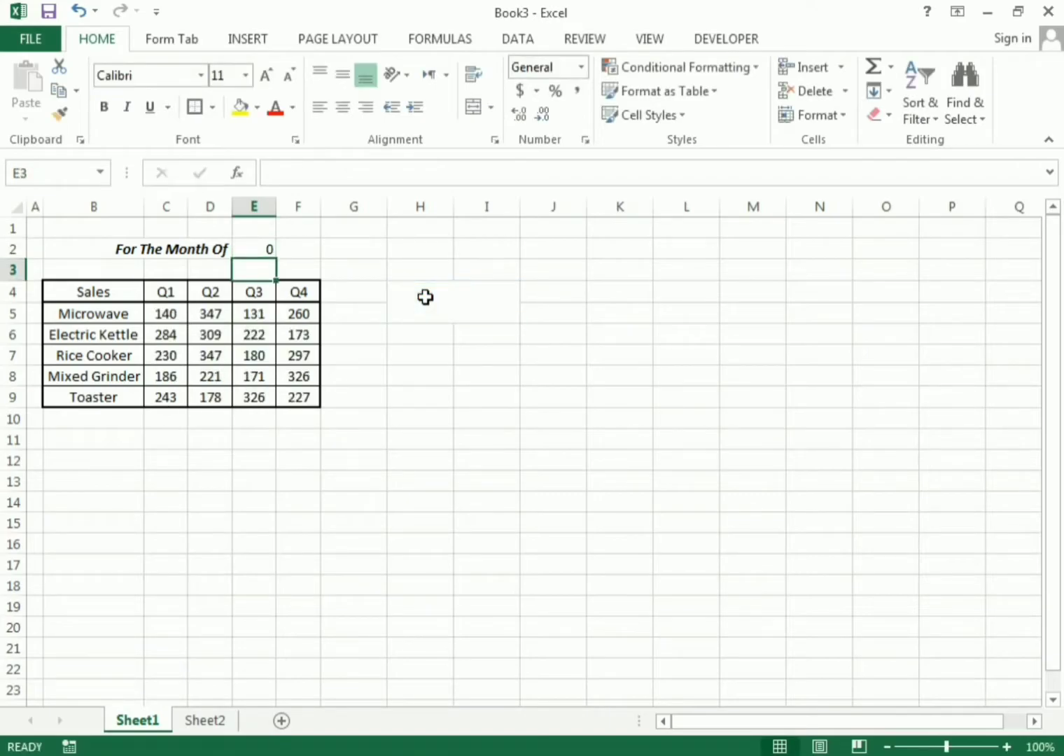
- Test the month link by entering "March" and then "Jan" in the merged cell H4
left_click(426, 297)
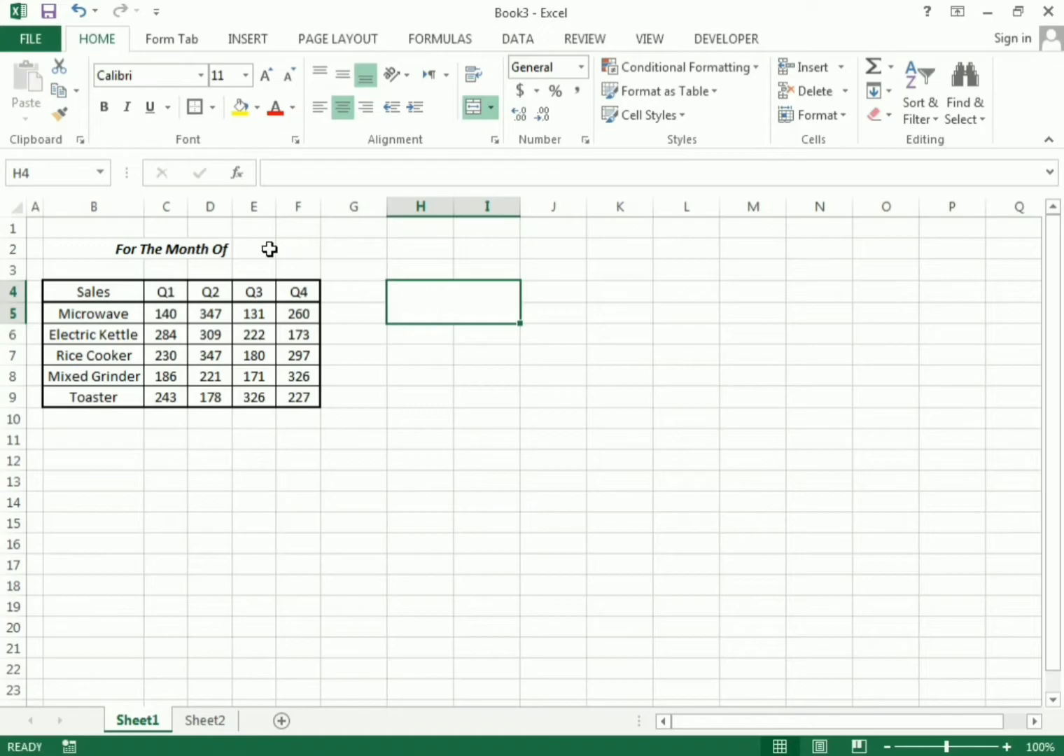
left_click(491, 298)
type("March")
key("Return")
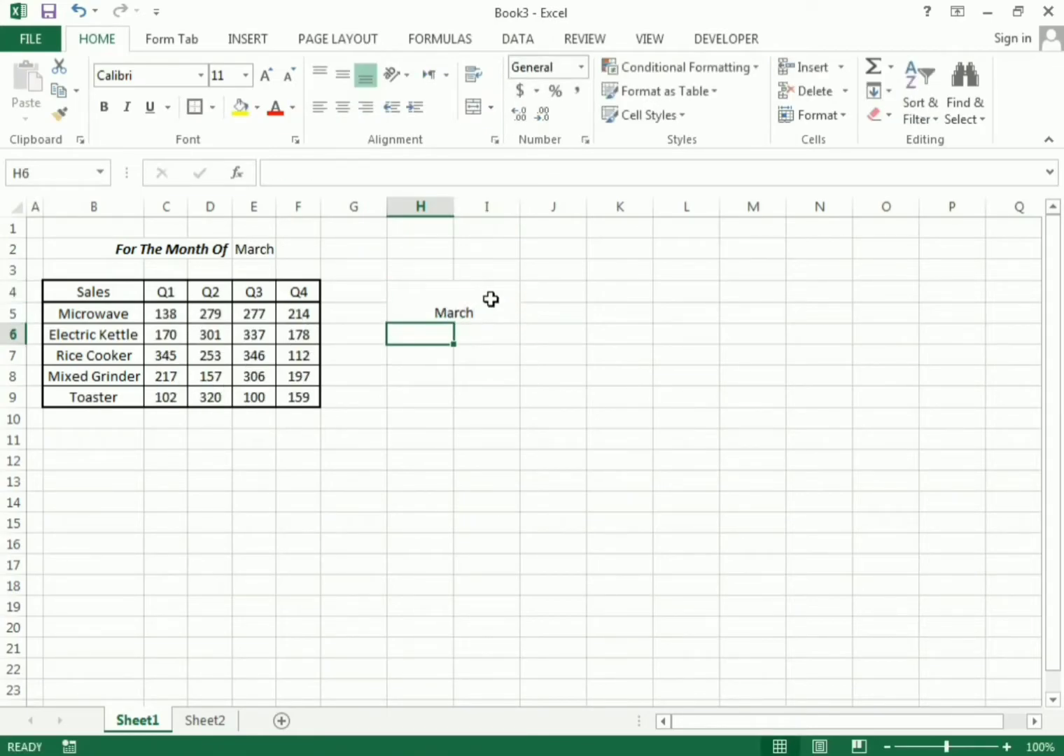
left_click(491, 299)
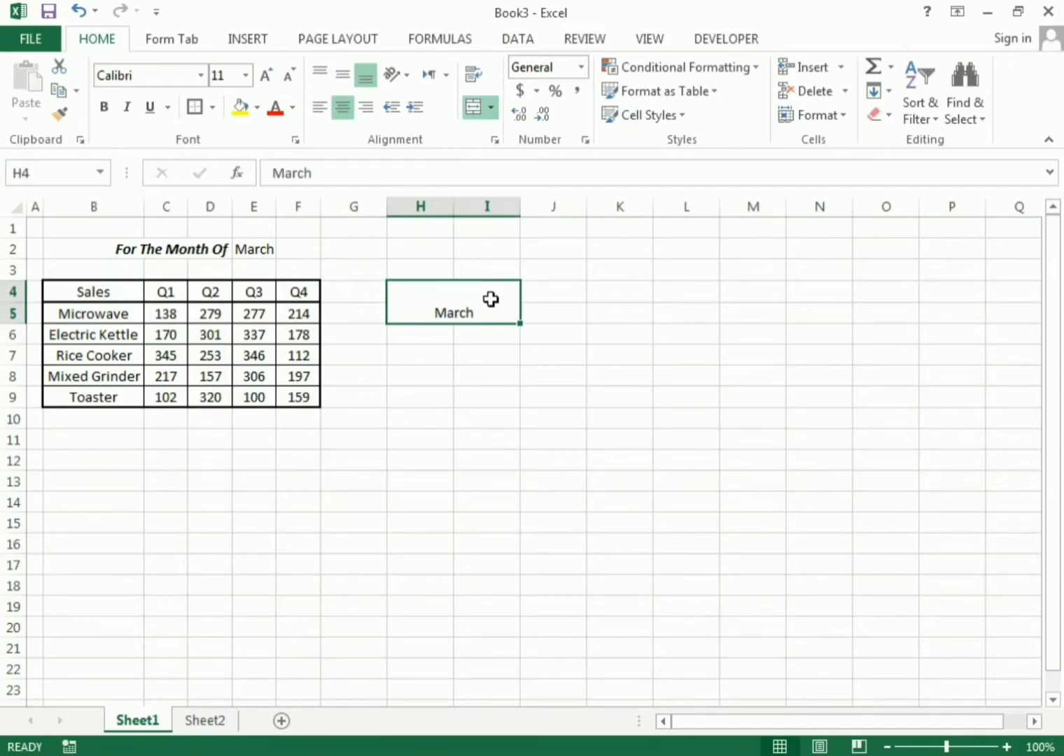
type("Fe")
type("Jan")
key("Return")
- Add a List data validation to the merged cell H4 with the source =Sheet2!$A$3:$A$14
left_click(491, 299)
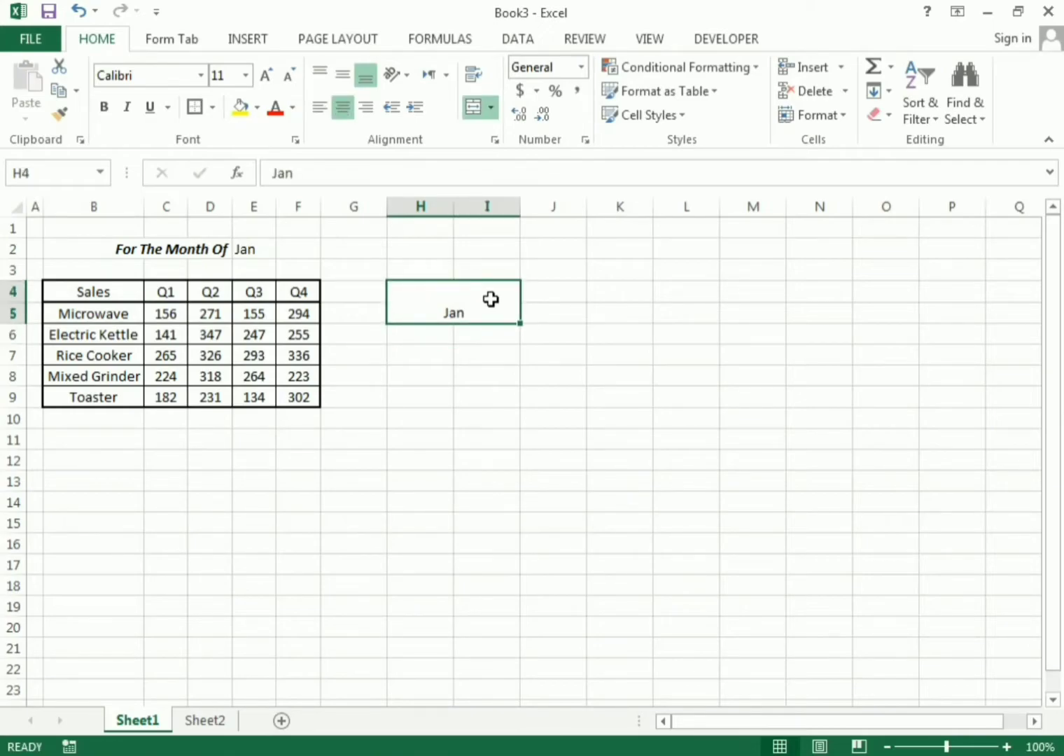
left_click(235, 721)
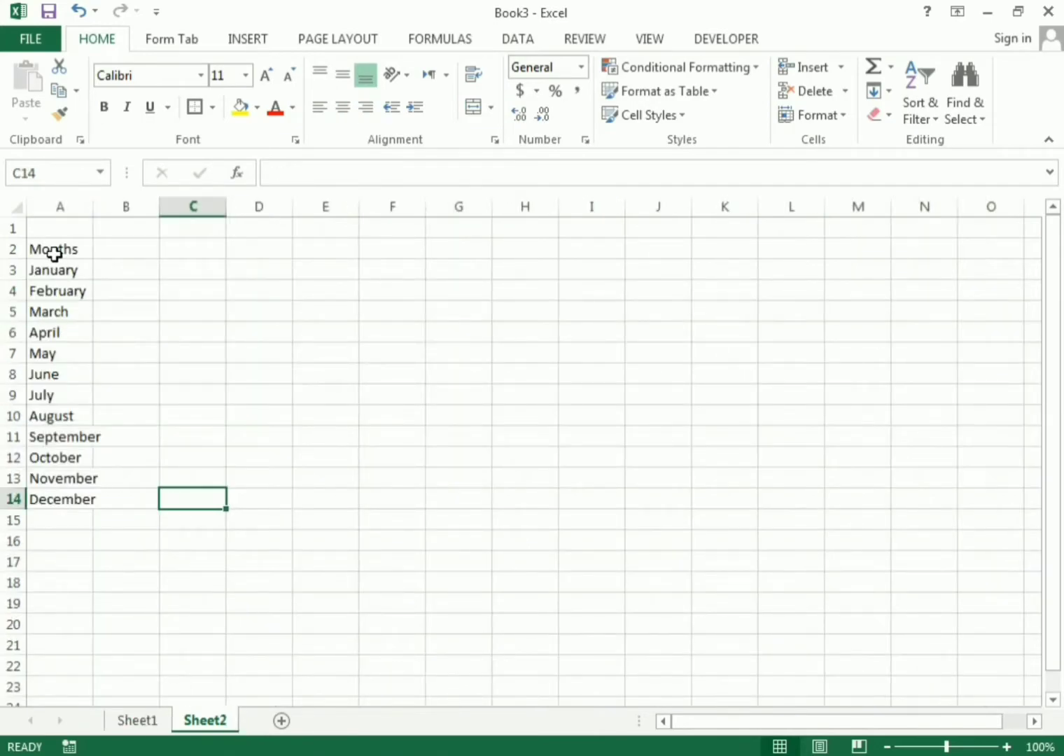
left_click(152, 723)
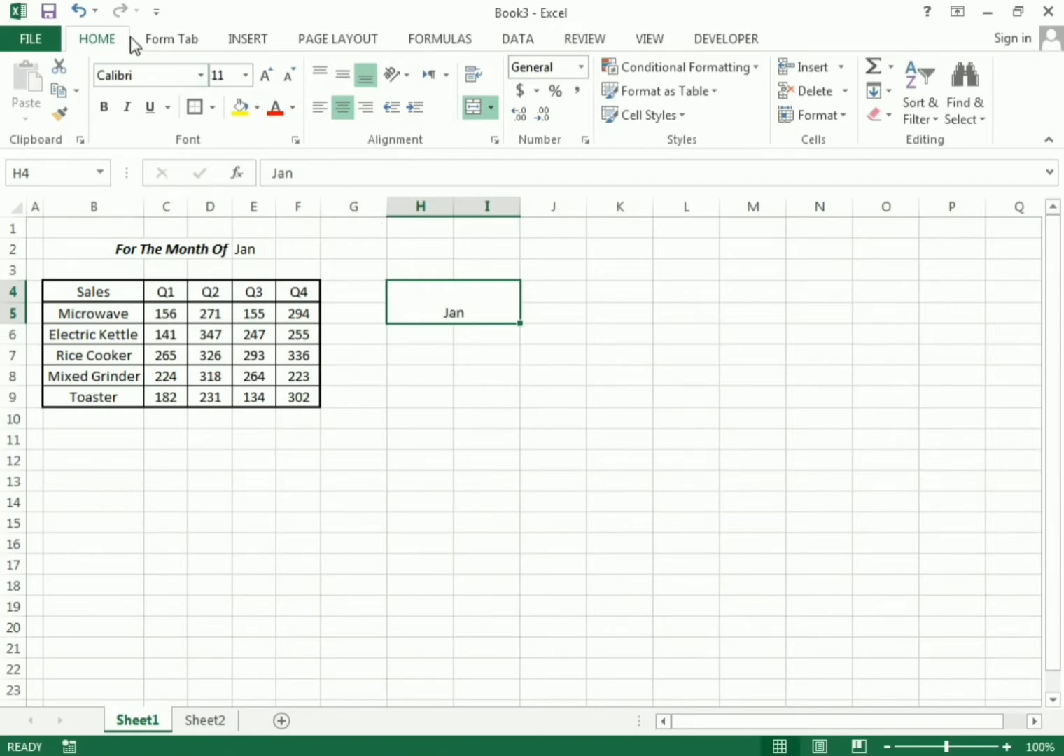
left_click(538, 47)
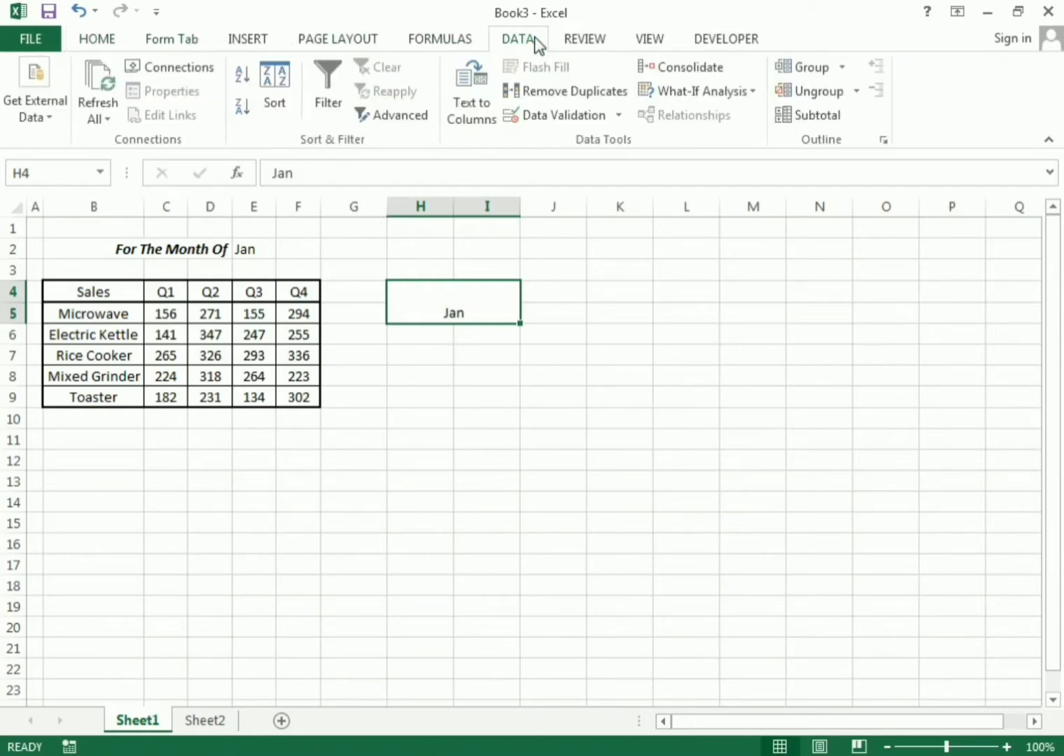
left_click(544, 116)
left_click_drag(542, 435, 560, 343)
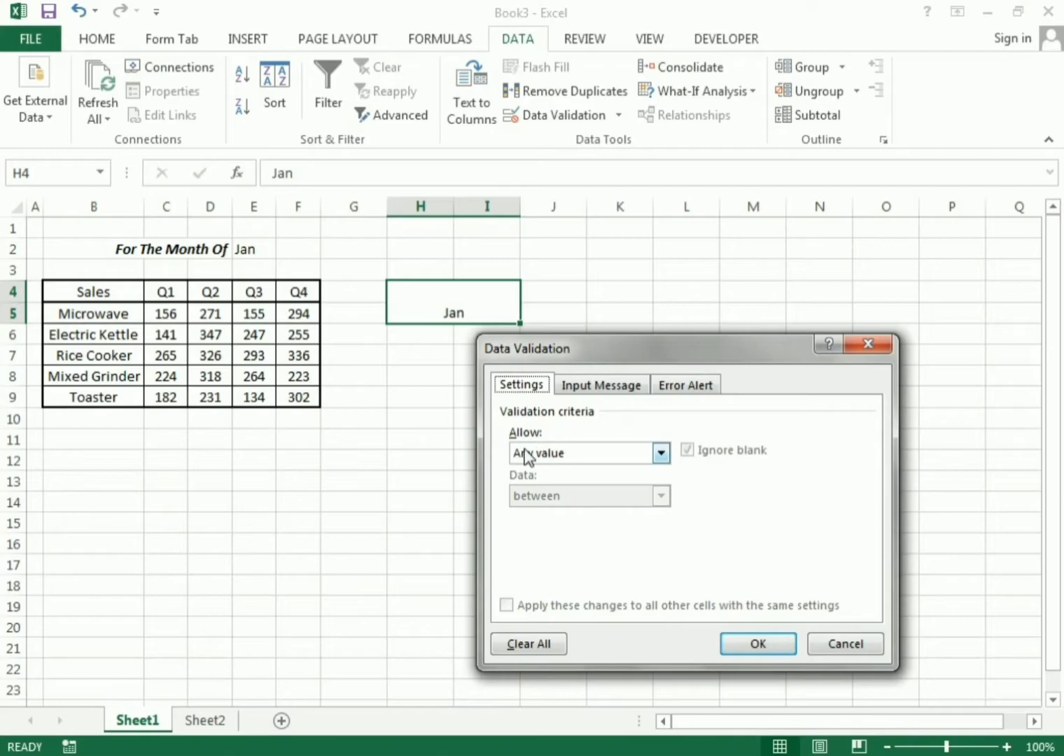
left_click(551, 454)
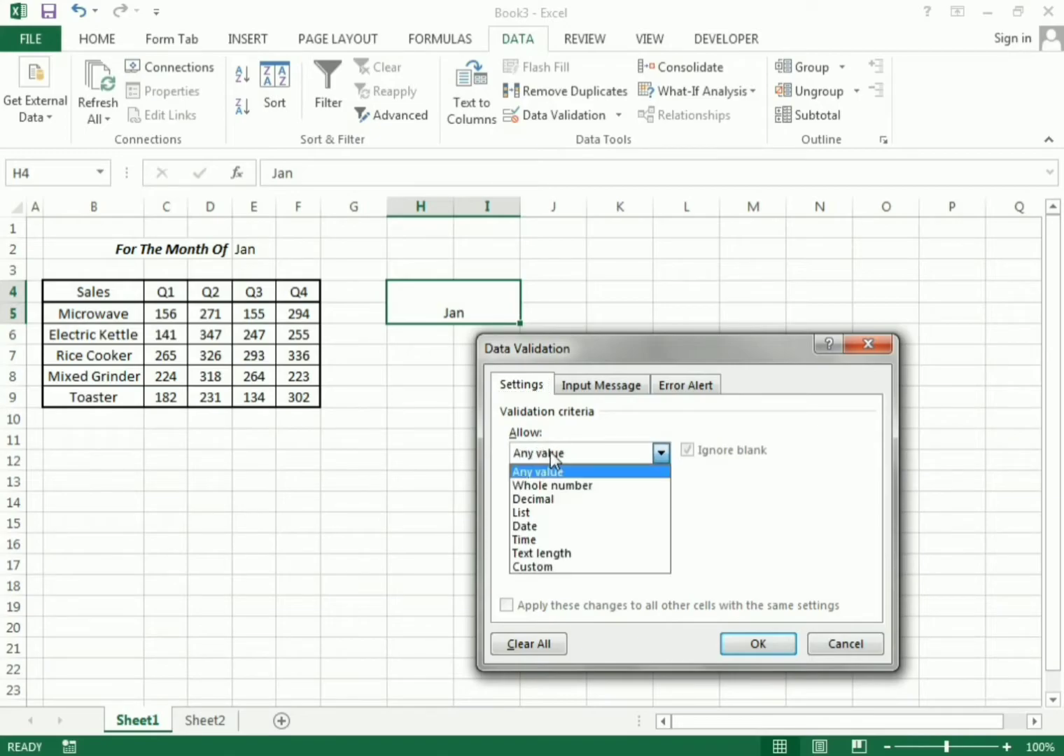
left_click(520, 513)
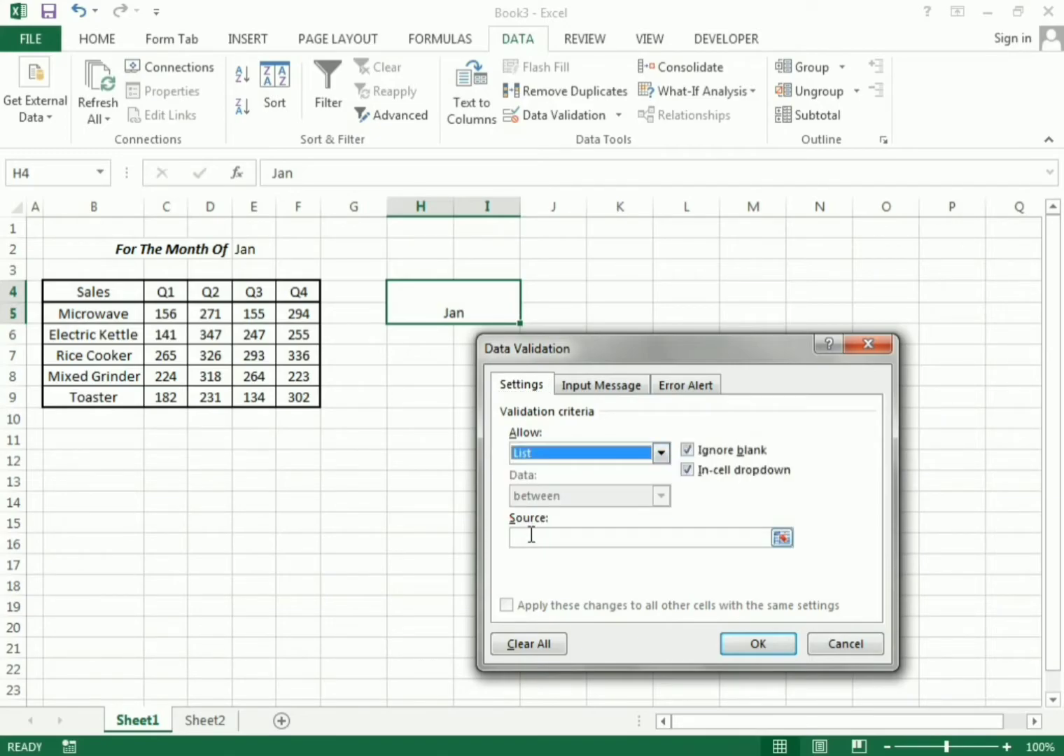
left_click(522, 537)
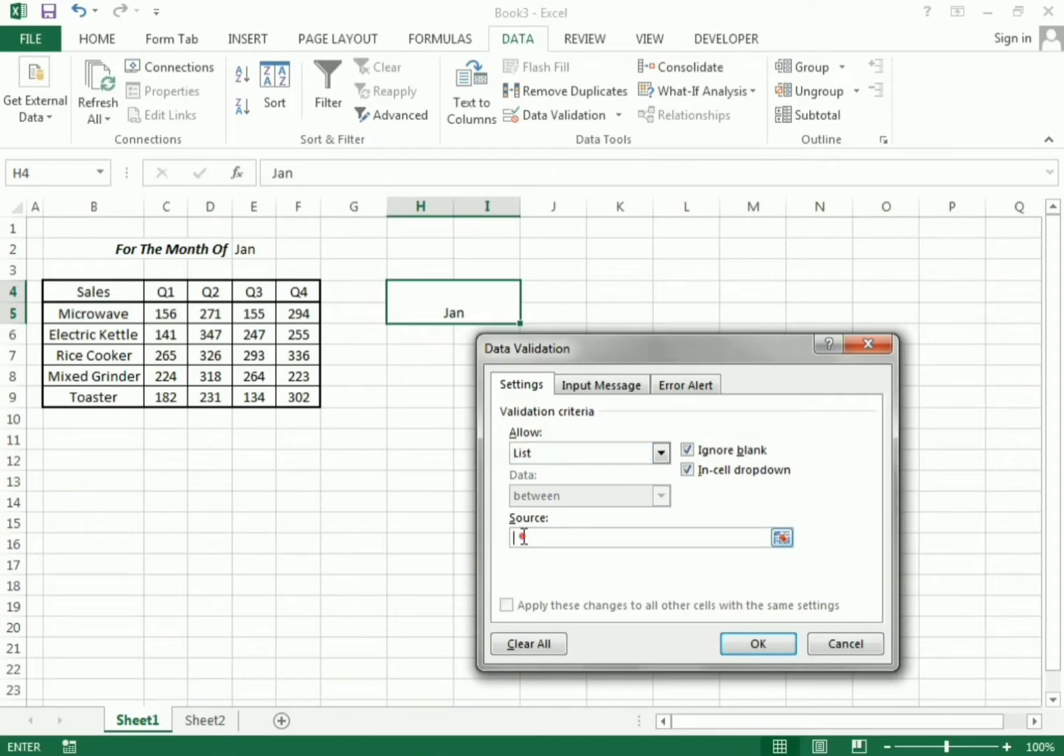
left_click(221, 722)
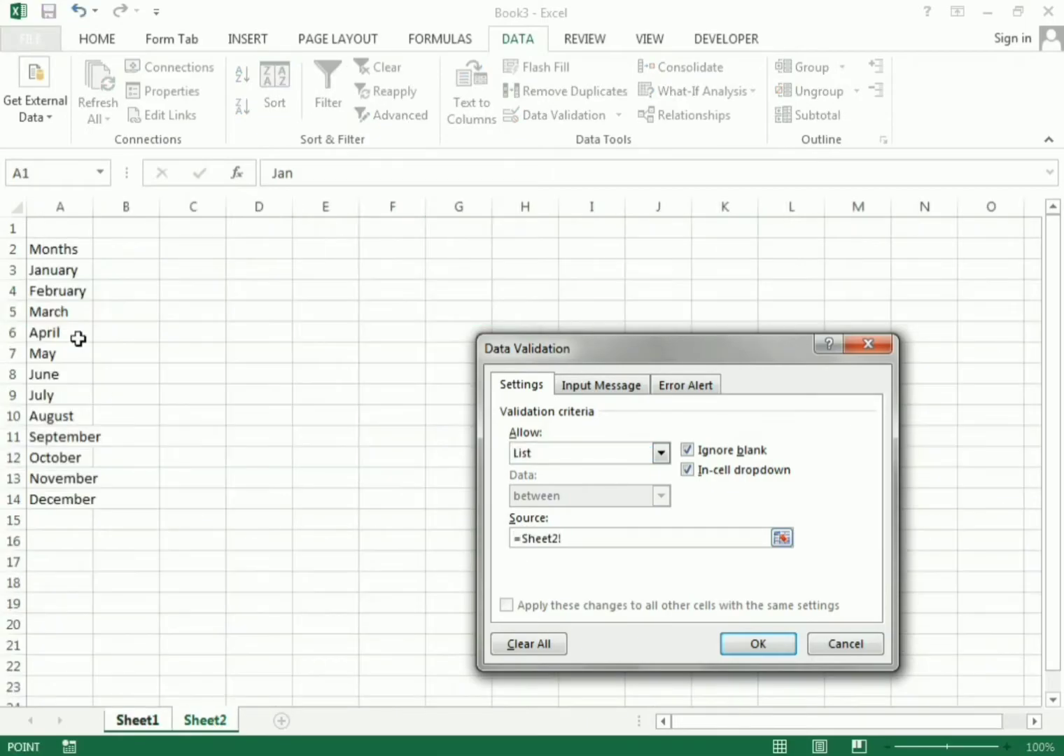
left_click_drag(49, 269, 77, 490)
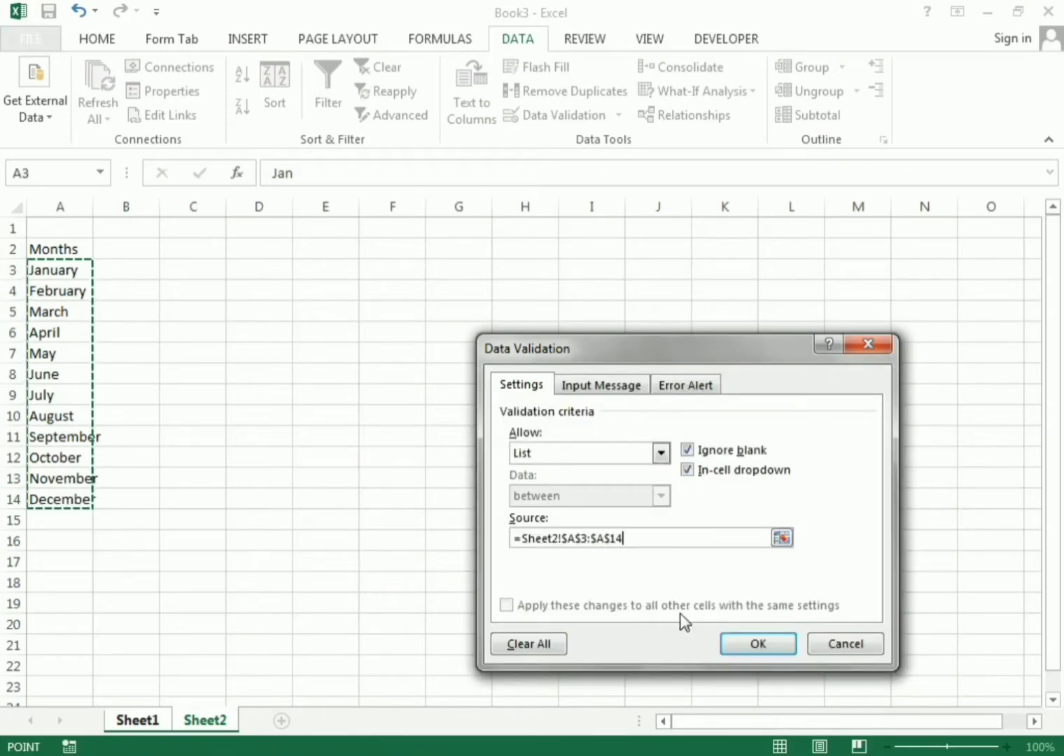
left_click(756, 643)
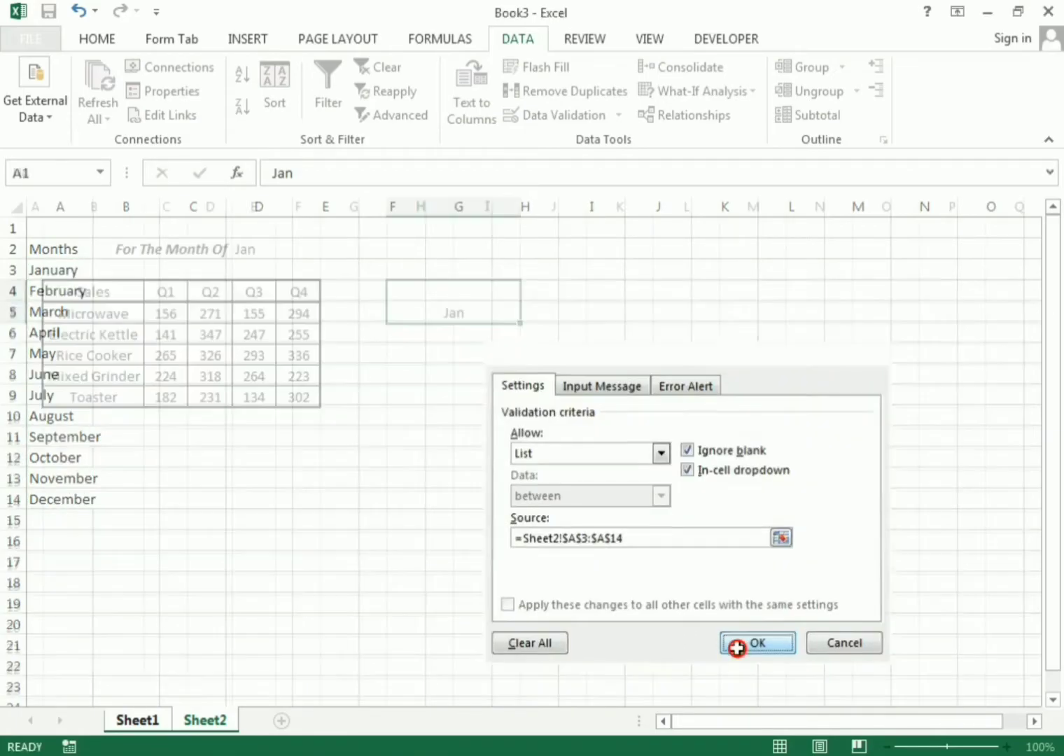
- Try several months from the drop-down list in H4, finishing with August
left_click(534, 294)
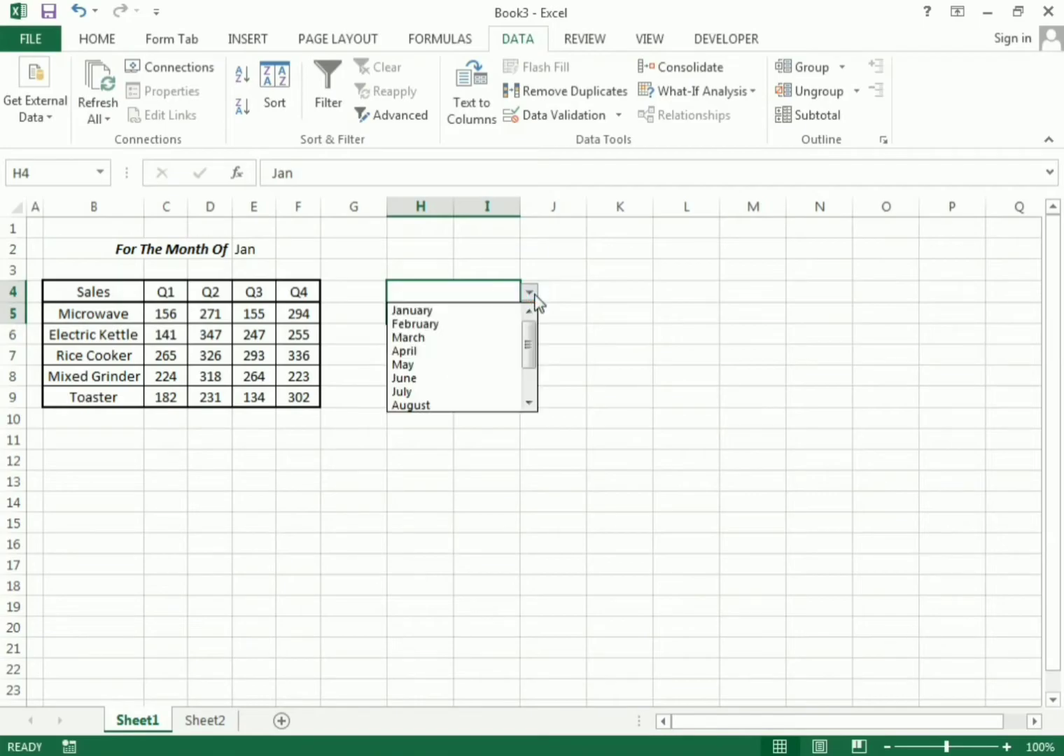
left_click(503, 324)
left_click(529, 292)
left_click(497, 338)
left_click(530, 295)
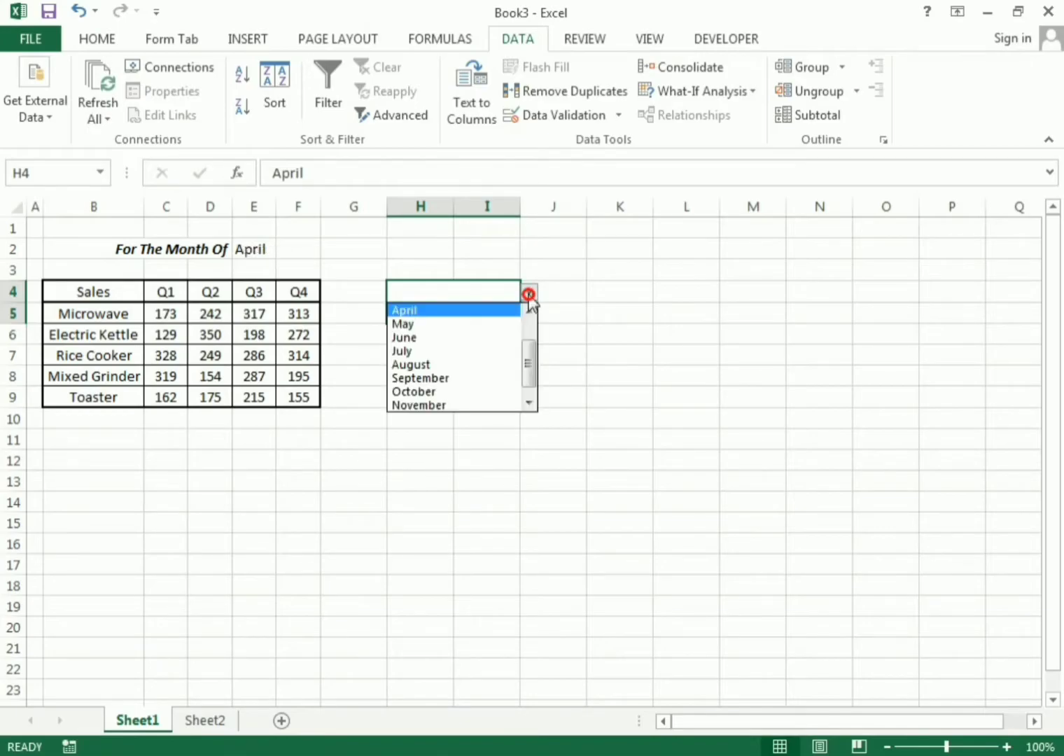
left_click(481, 364)
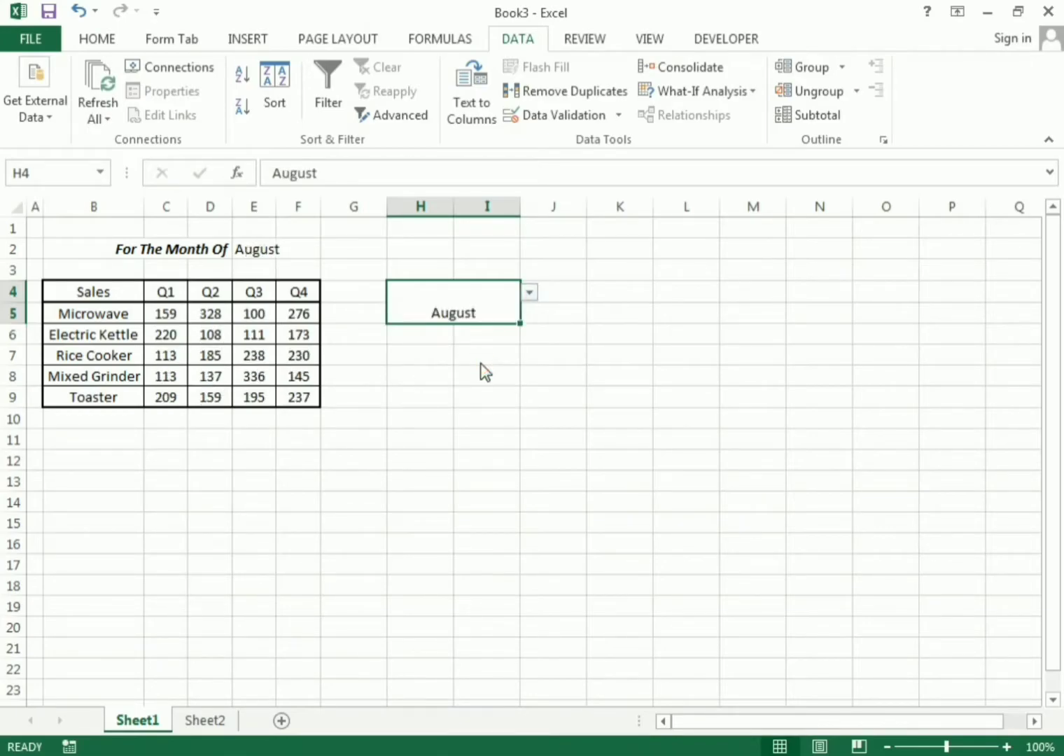
- Middle-align the month in the merged cell H4 and increase its font size to 20
left_click(106, 40)
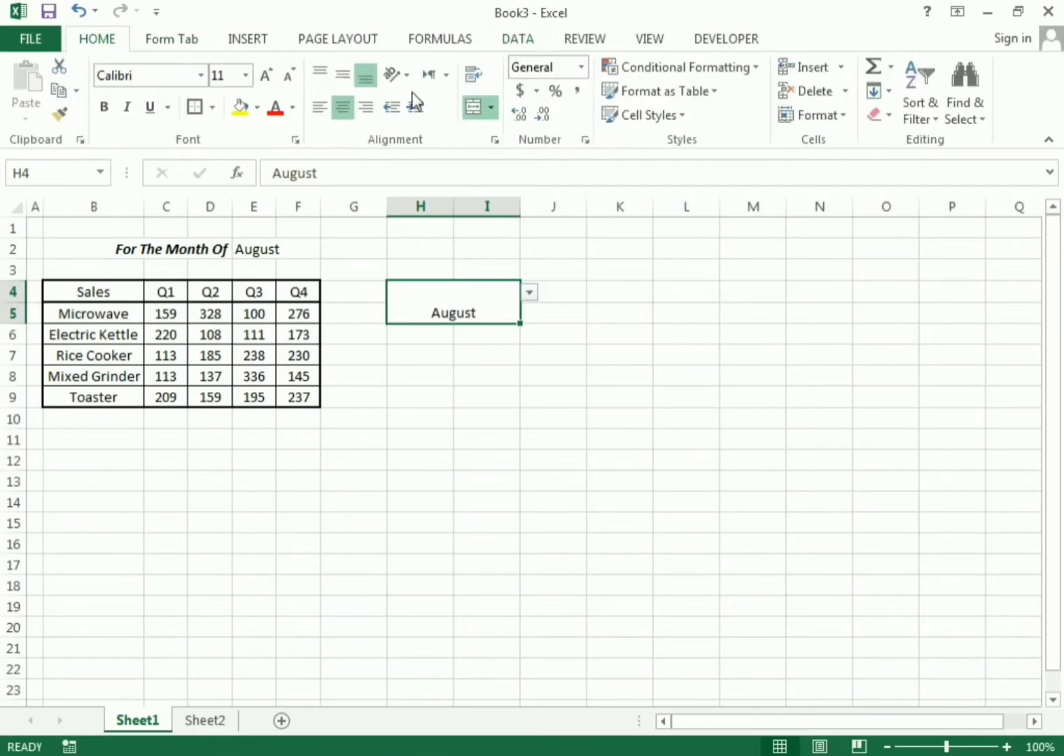
left_click(341, 75)
left_click(266, 75)
left_click(265, 75)
left_click(265, 75)
left_click(265, 75)
left_click(266, 75)
- Fill the merged month cell H4 with the standard light blue color
left_click(257, 109)
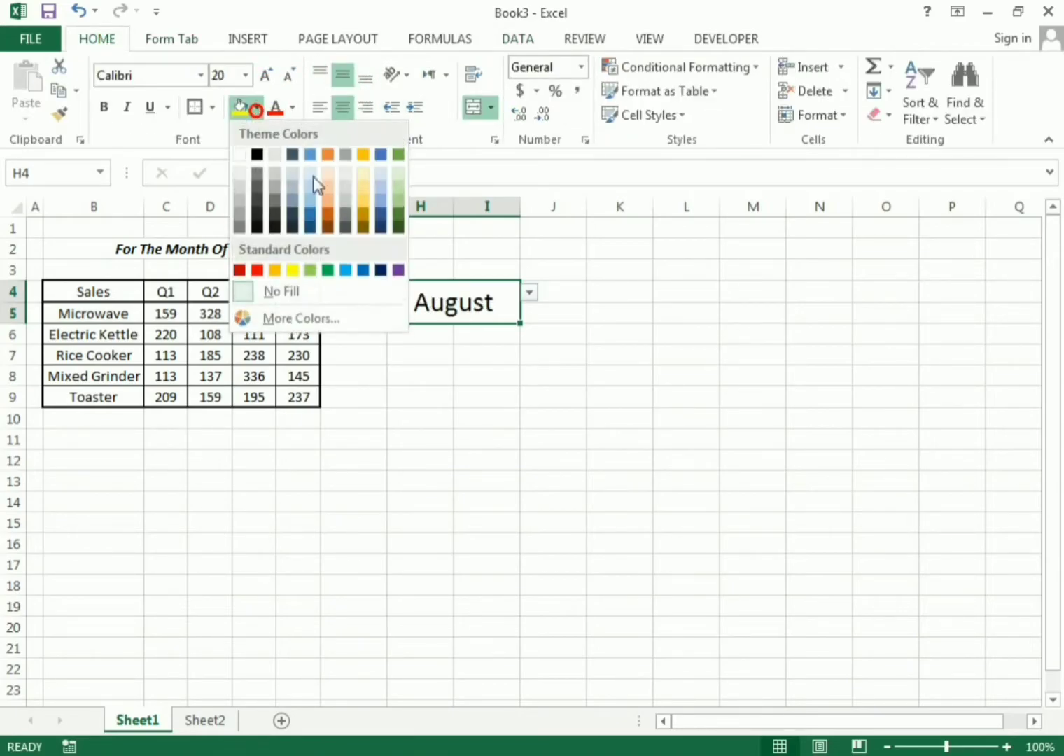
left_click(343, 271)
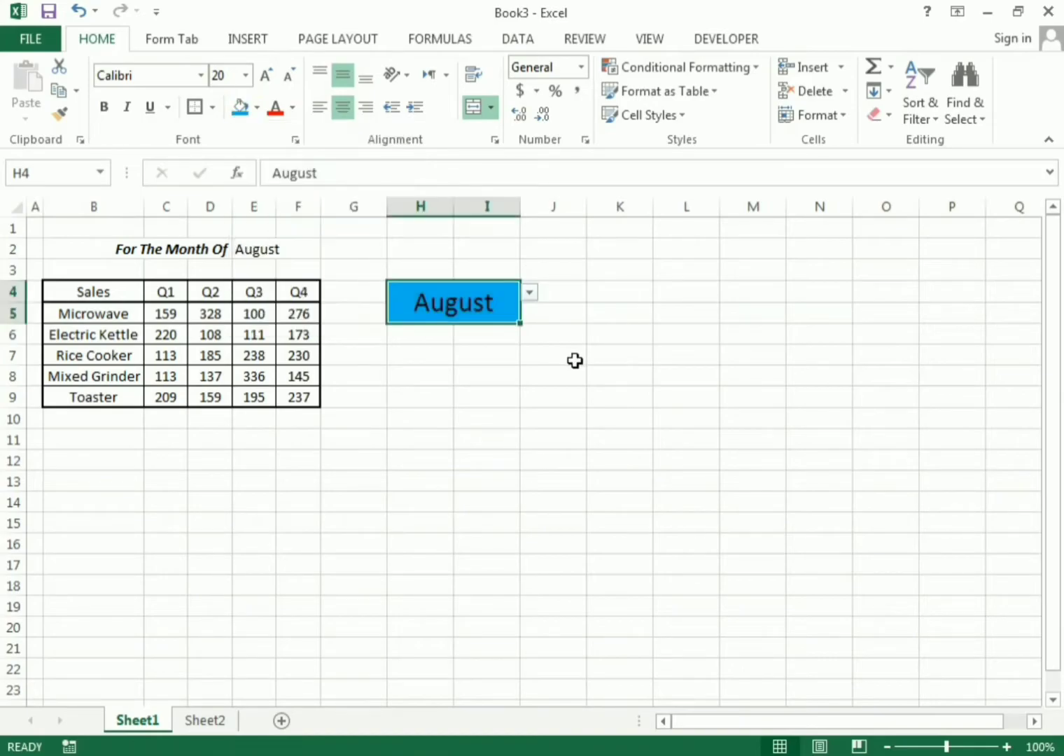
left_click(575, 358)
left_click(464, 313)
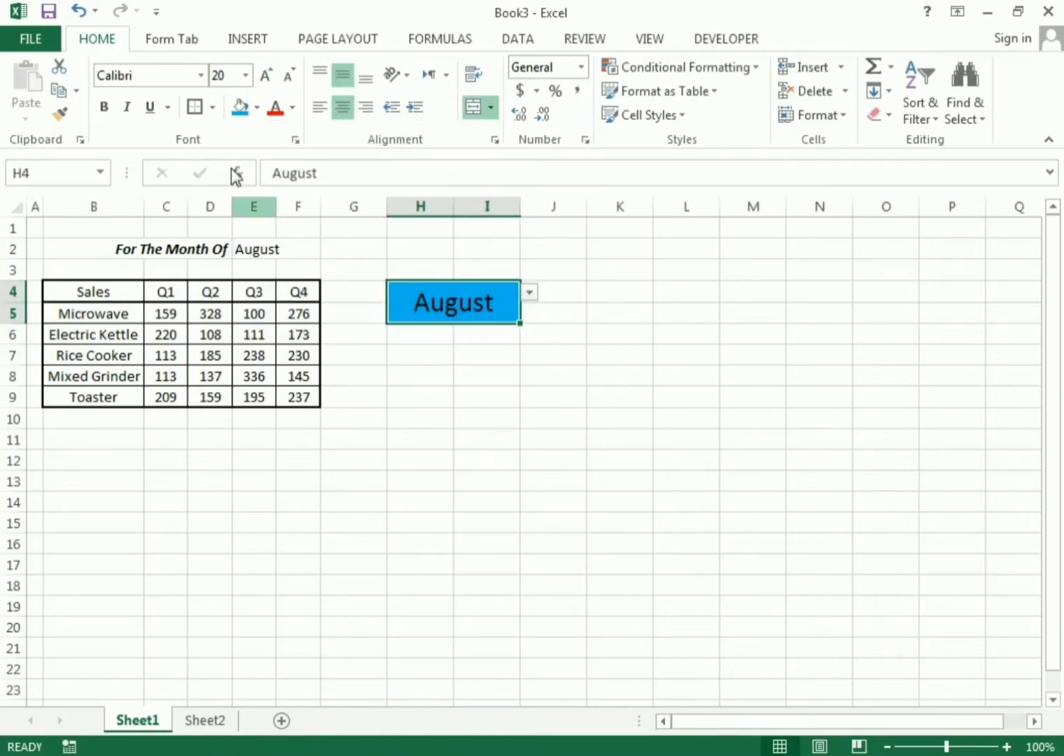
left_click(256, 108)
left_click(471, 304)
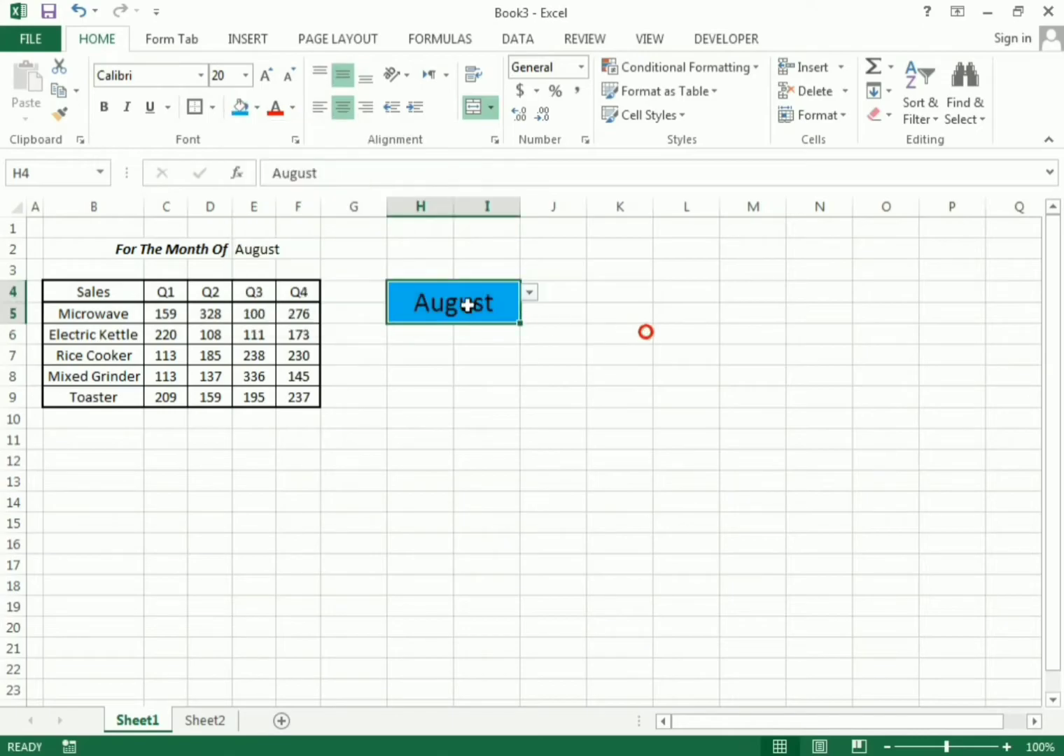
- Try to copy the formatting of the "For The Month Of" title onto the month in E2, and undo it
left_click(216, 248)
left_click(60, 112)
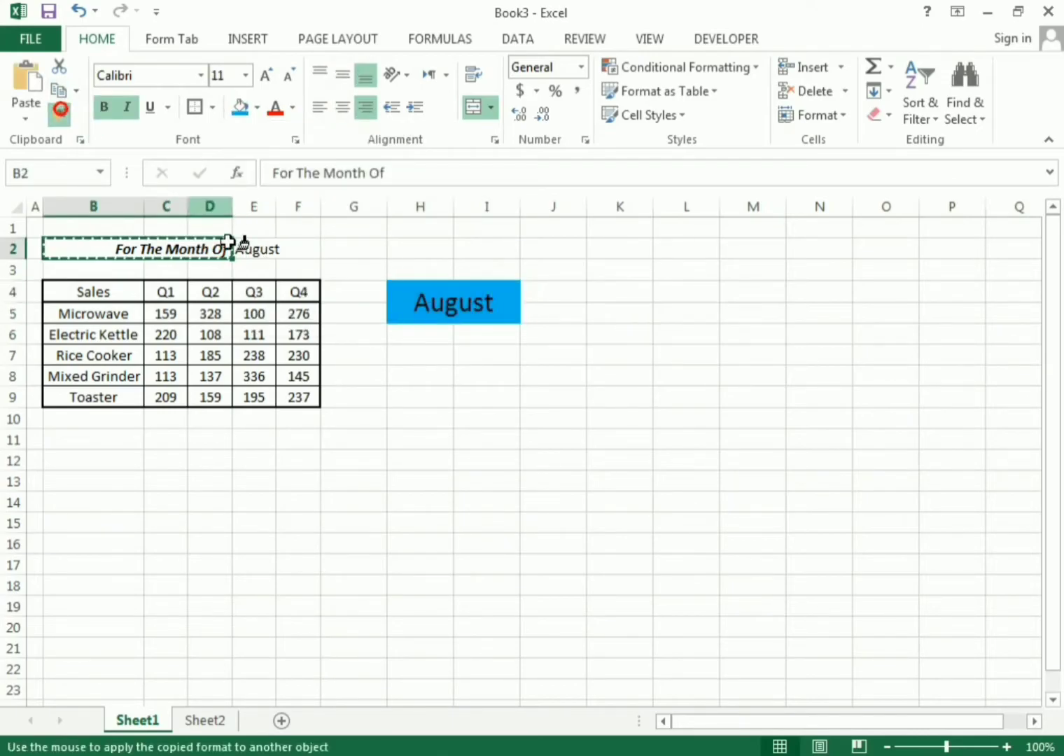
left_click_drag(238, 249, 368, 249)
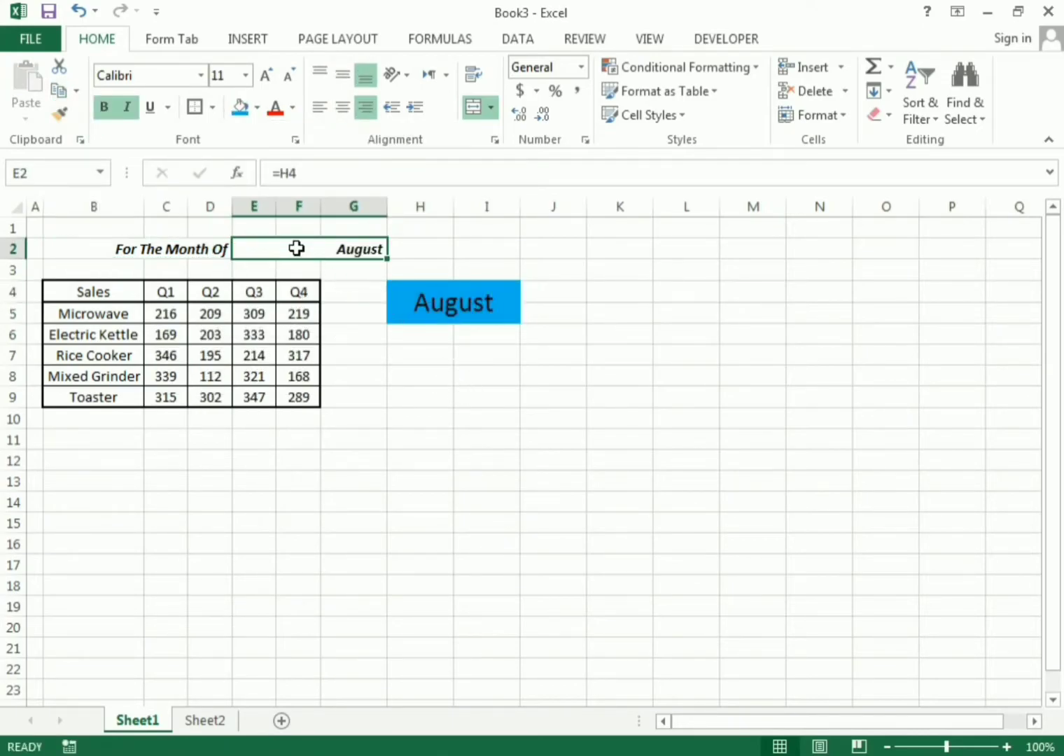
key("ctrl+z")
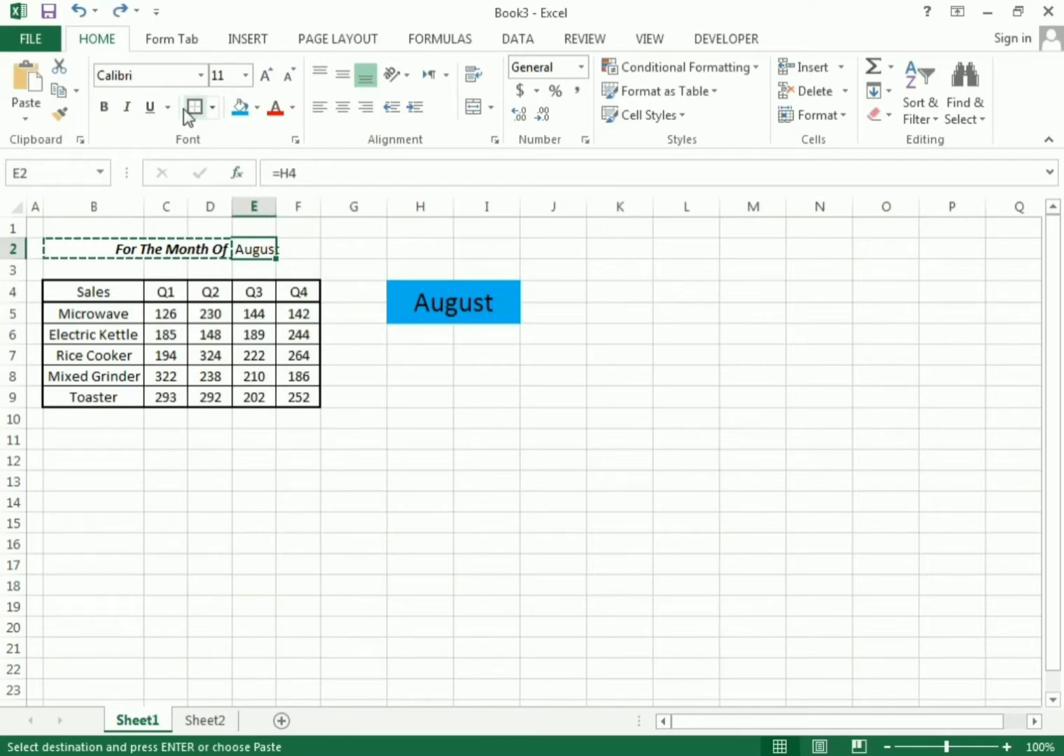
- Format the month in cell E2 as bold italic
left_click(133, 112)
left_click(102, 112)
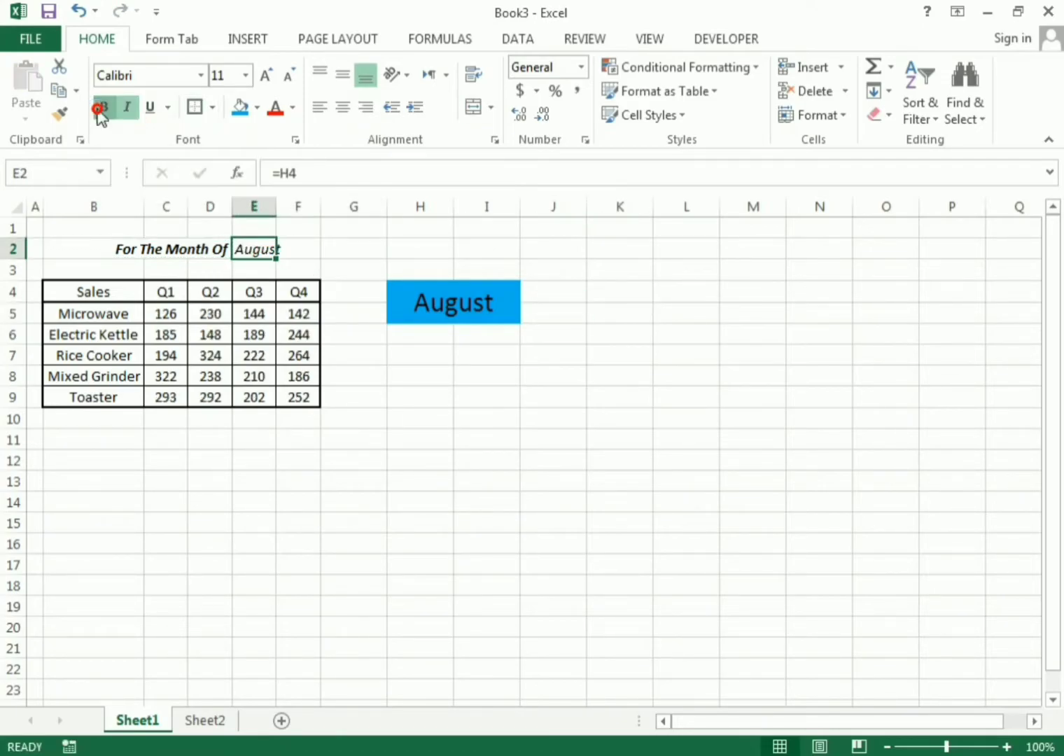
left_click(703, 301)
- Merge cells E2:F2 and left-align the month in them
left_click_drag(55, 252, 315, 247)
left_click(301, 248)
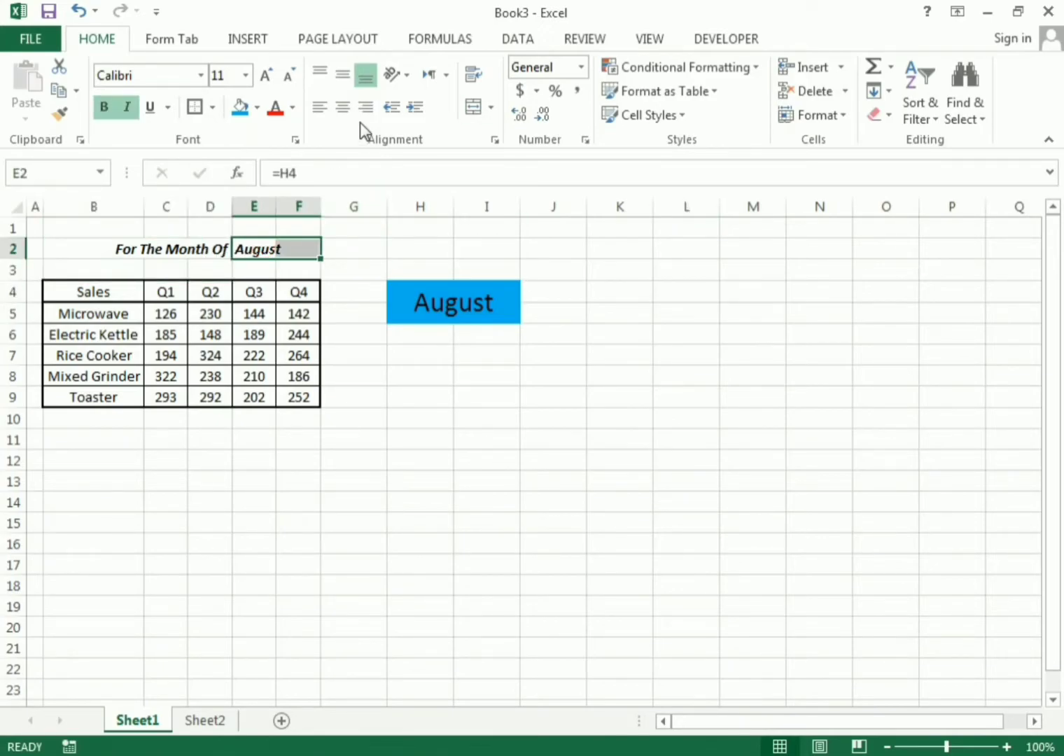
left_click(476, 108)
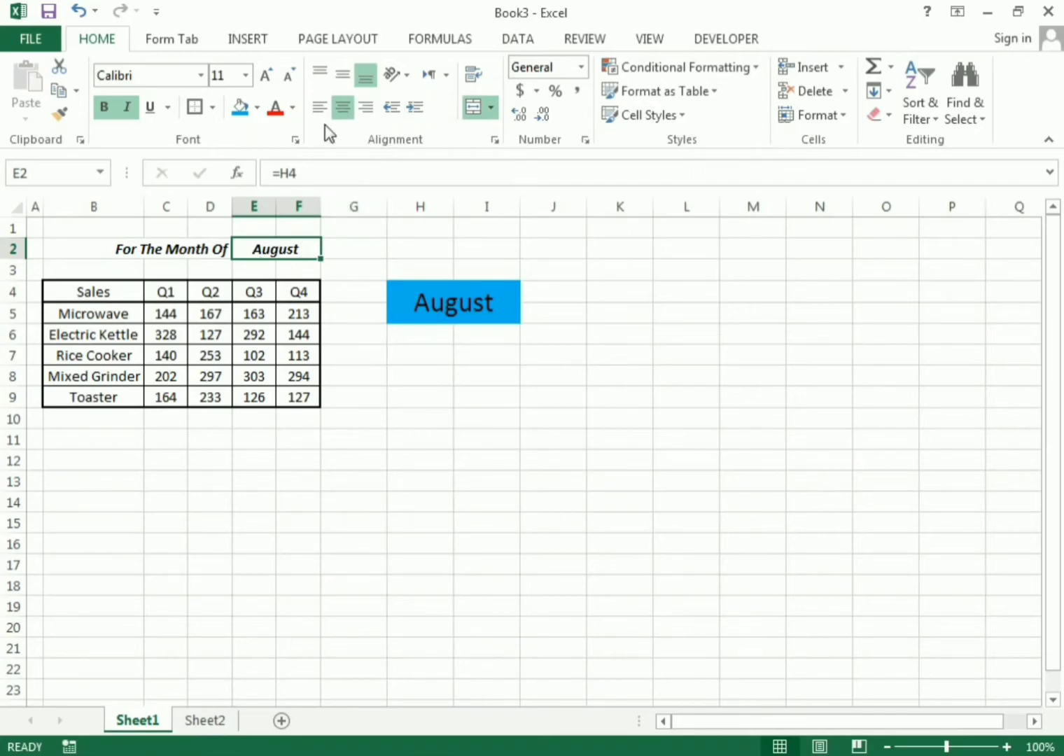
left_click(320, 107)
left_click(430, 249)
- Fill the title range B2:F2 with the standard green color
left_click_drag(76, 248, 283, 245)
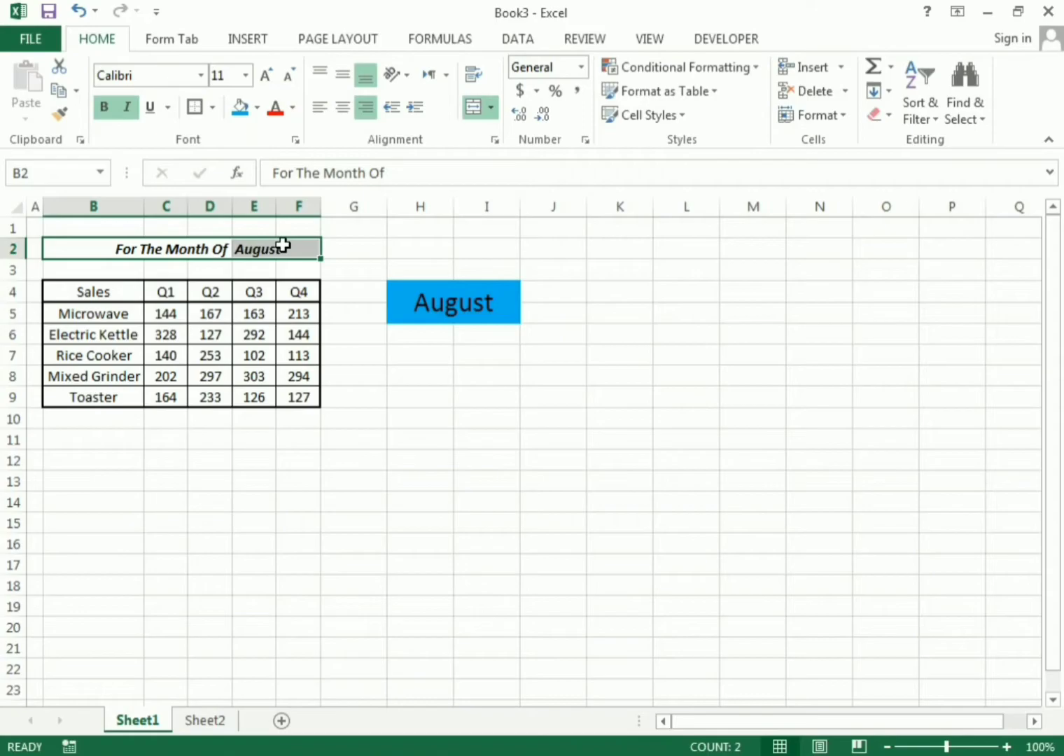
left_click(257, 107)
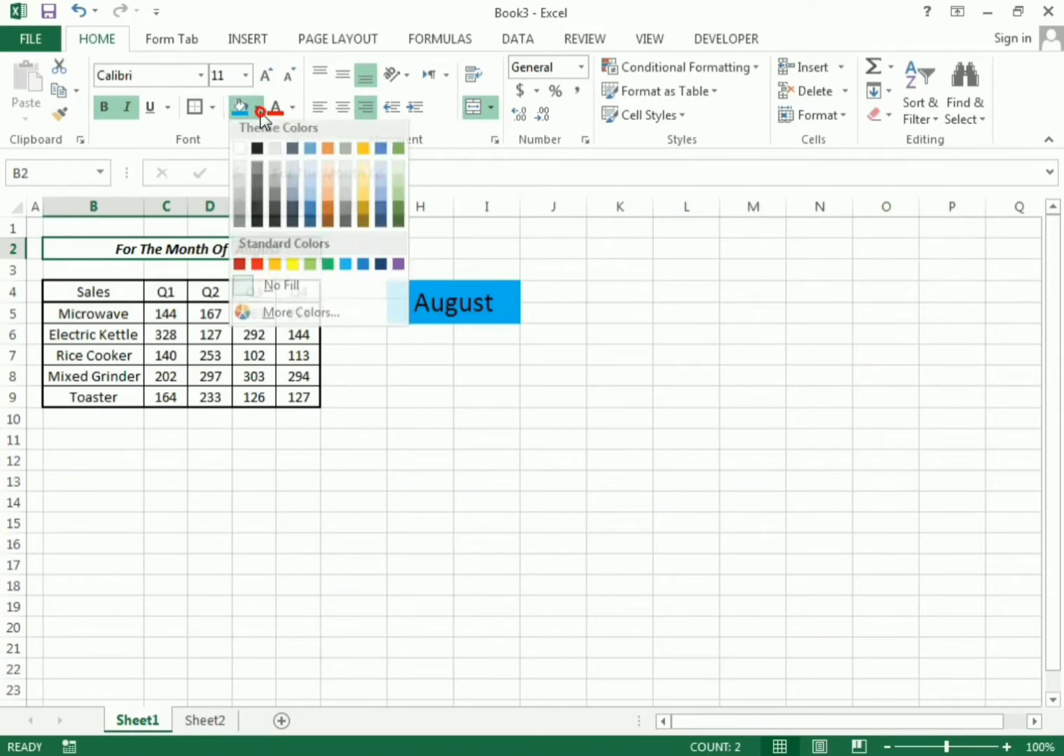
left_click(328, 270)
left_click(689, 357)
- Try to put a thick box border around the "For The Month Of" cell, and undo it together with the green fill
left_click(88, 252)
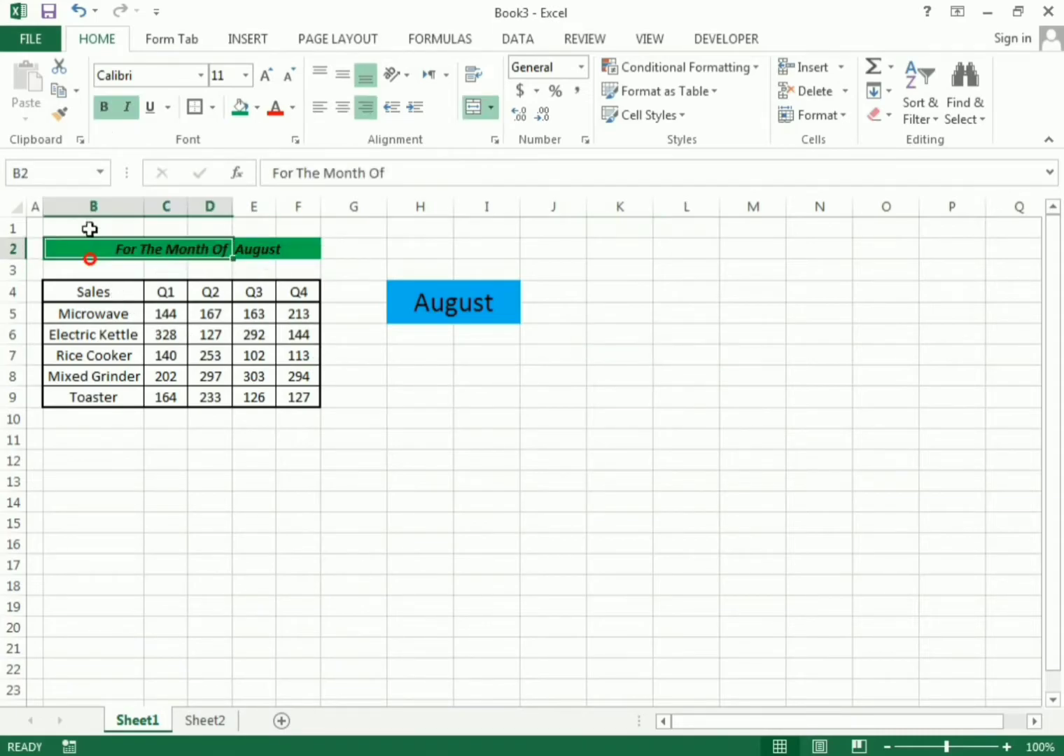
left_click(103, 109)
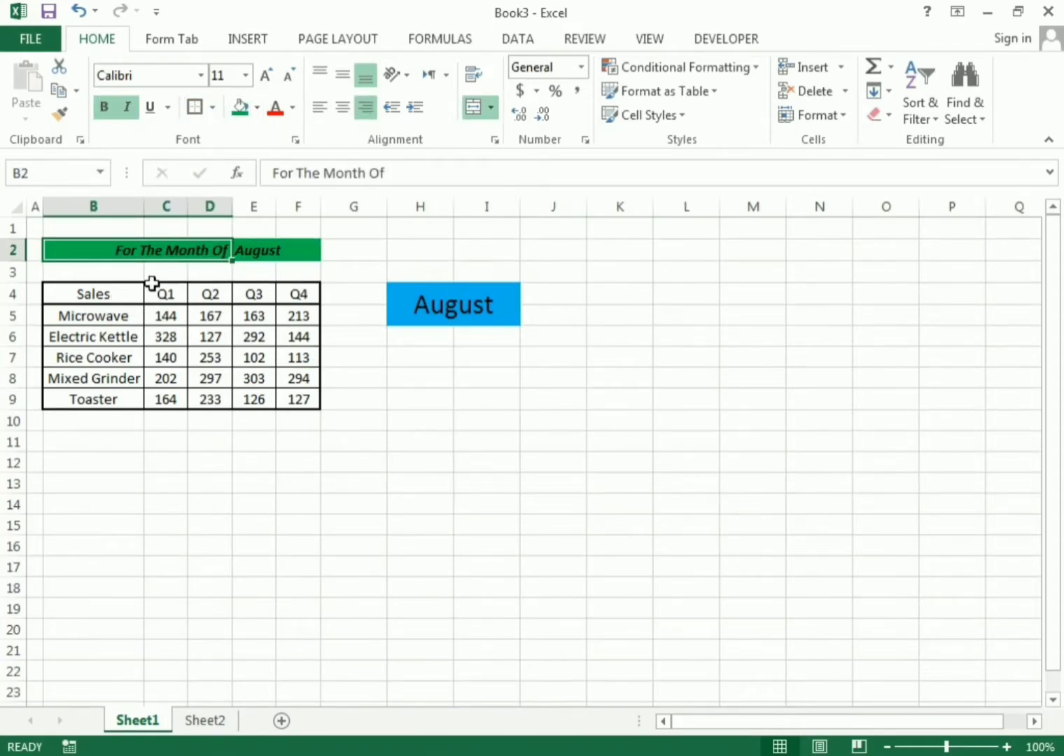
left_click_drag(123, 250, 281, 247)
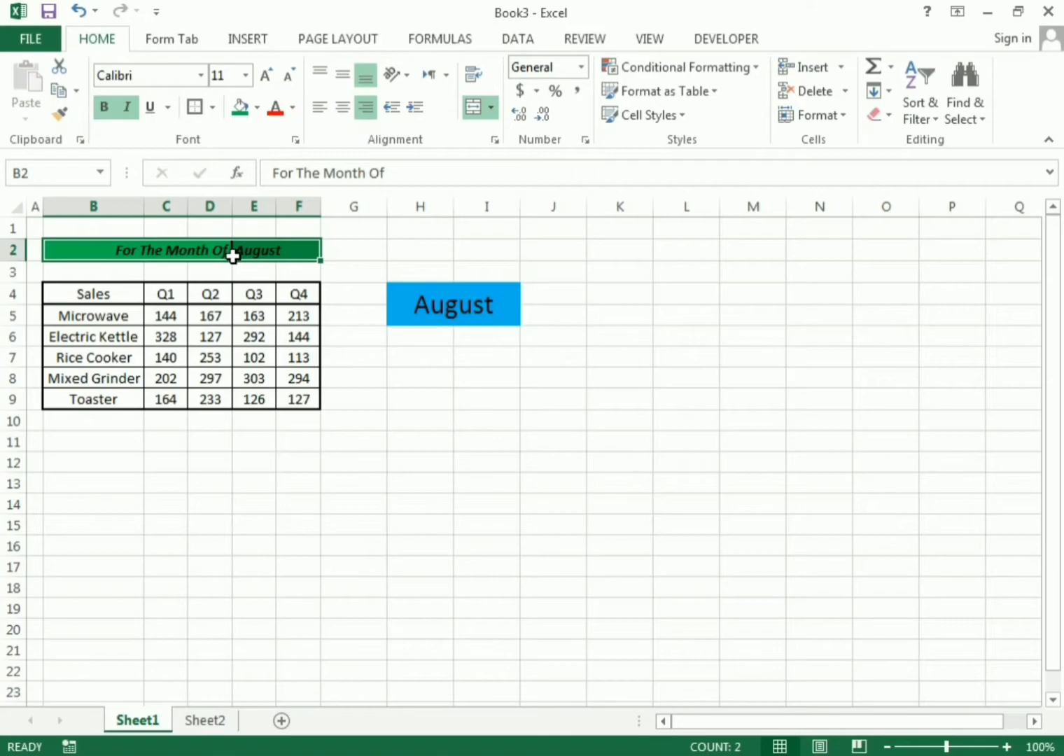
key("ctrl+z")
key("ctrl+z")
- Reapply the green fill to the title range B2:F2
left_click_drag(58, 259, 301, 250)
left_click(612, 263)
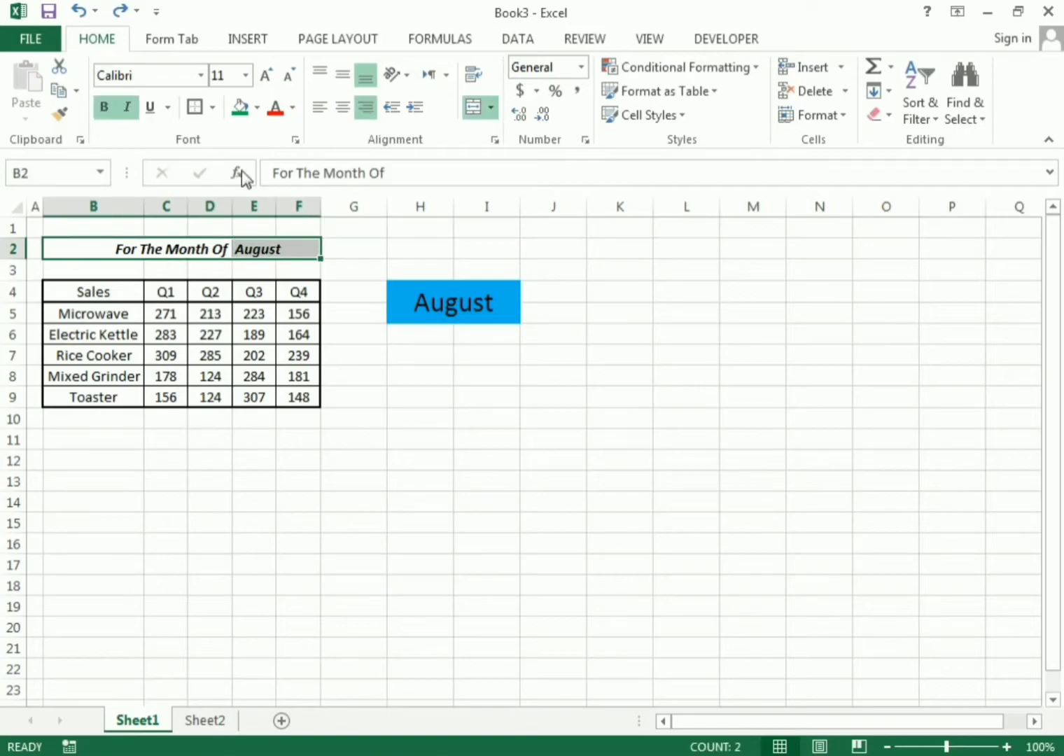
left_click(240, 109)
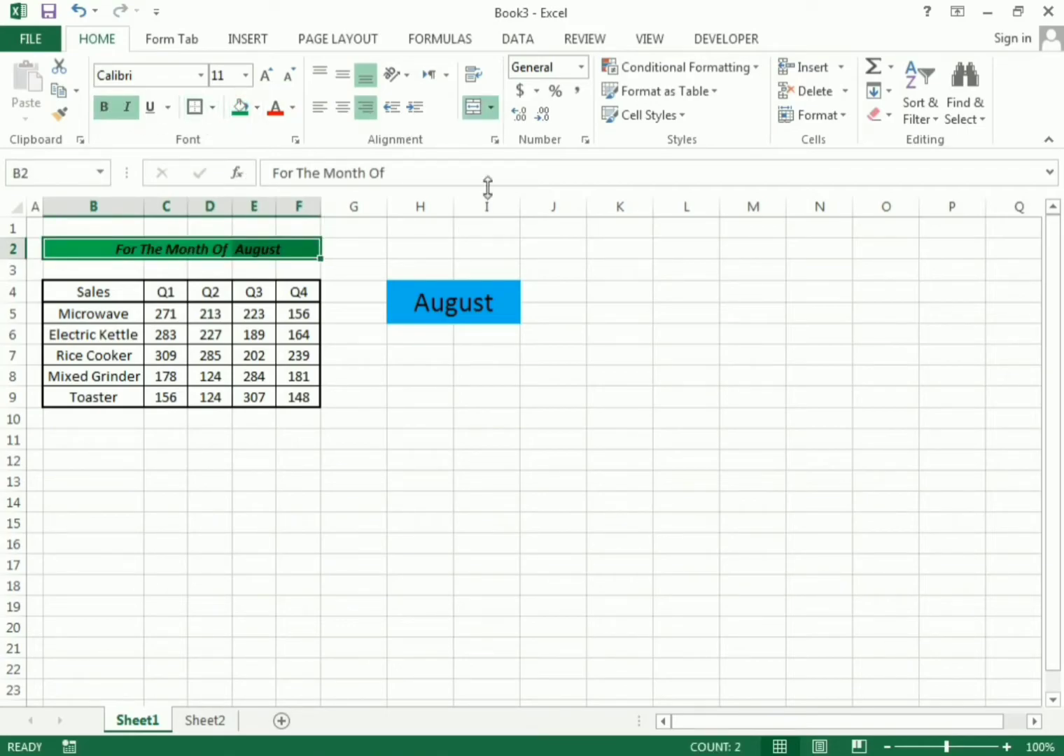
left_click(623, 297)
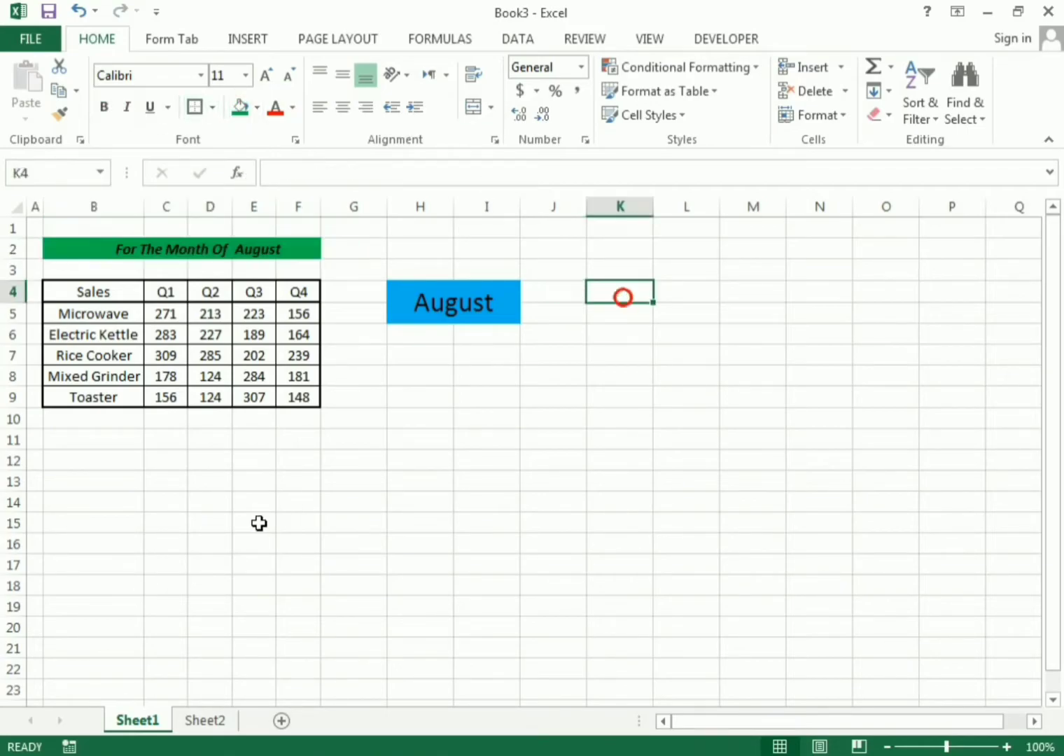
- Try to outline only the merged "For The Month Of" cell with a thick box border, and undo it
left_click(60, 250)
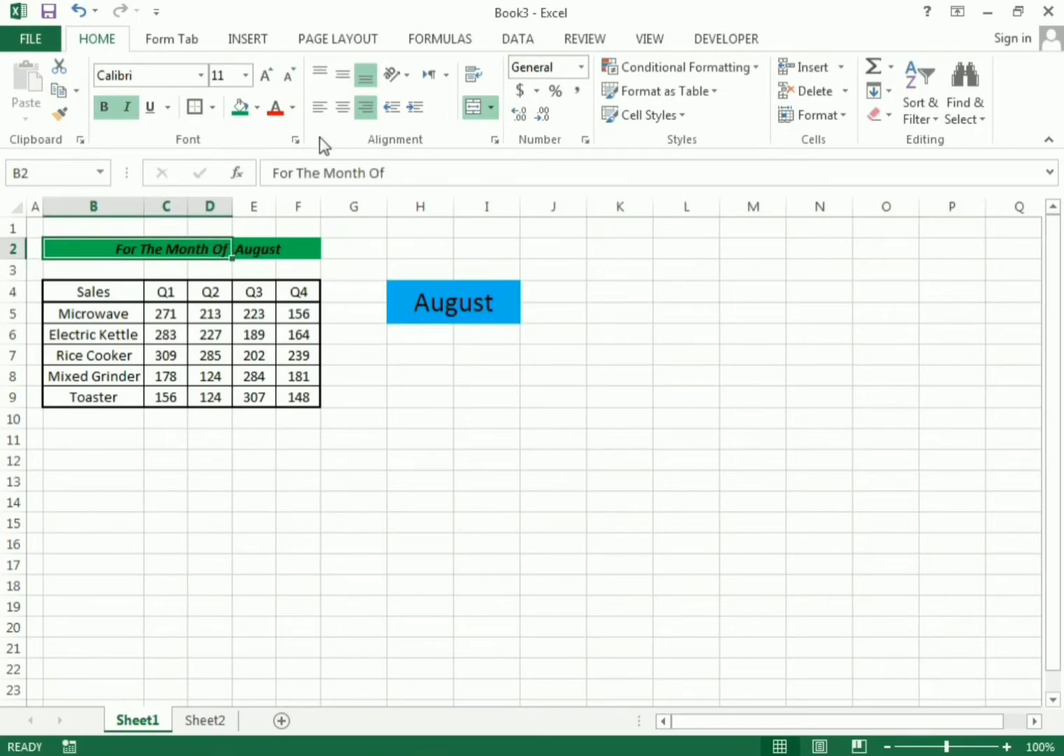
left_click(196, 110)
left_click(829, 332)
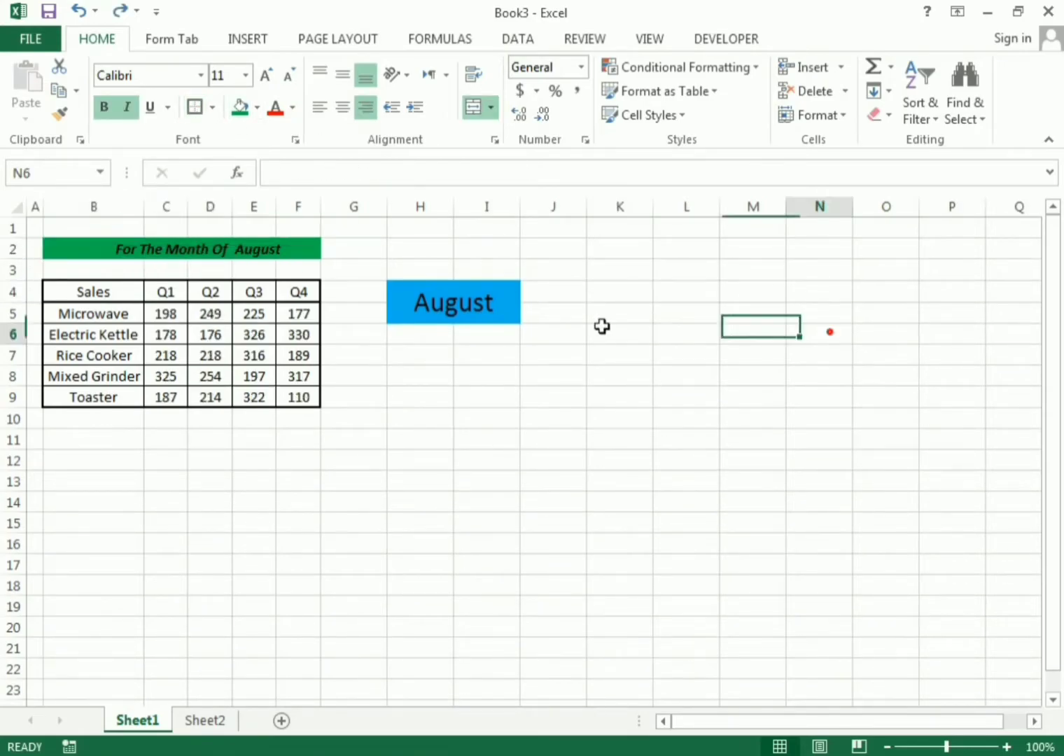
- Apply a thick box border around the whole title range B2:F2
left_click_drag(98, 252, 256, 244)
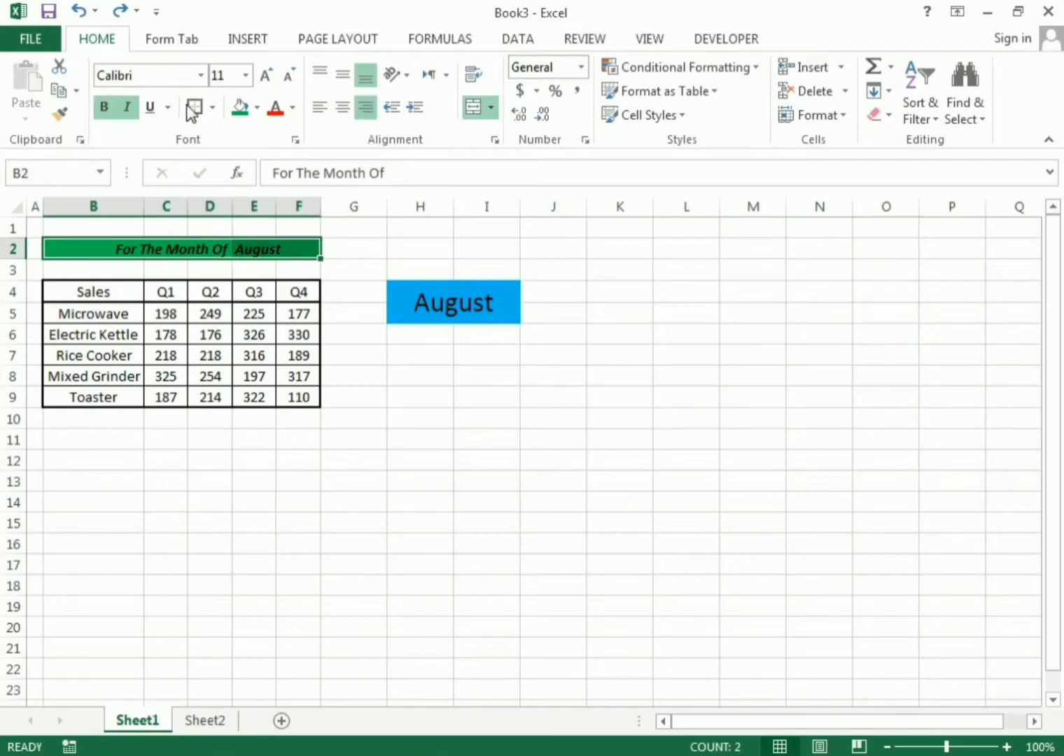
left_click(190, 106)
left_click(739, 468)
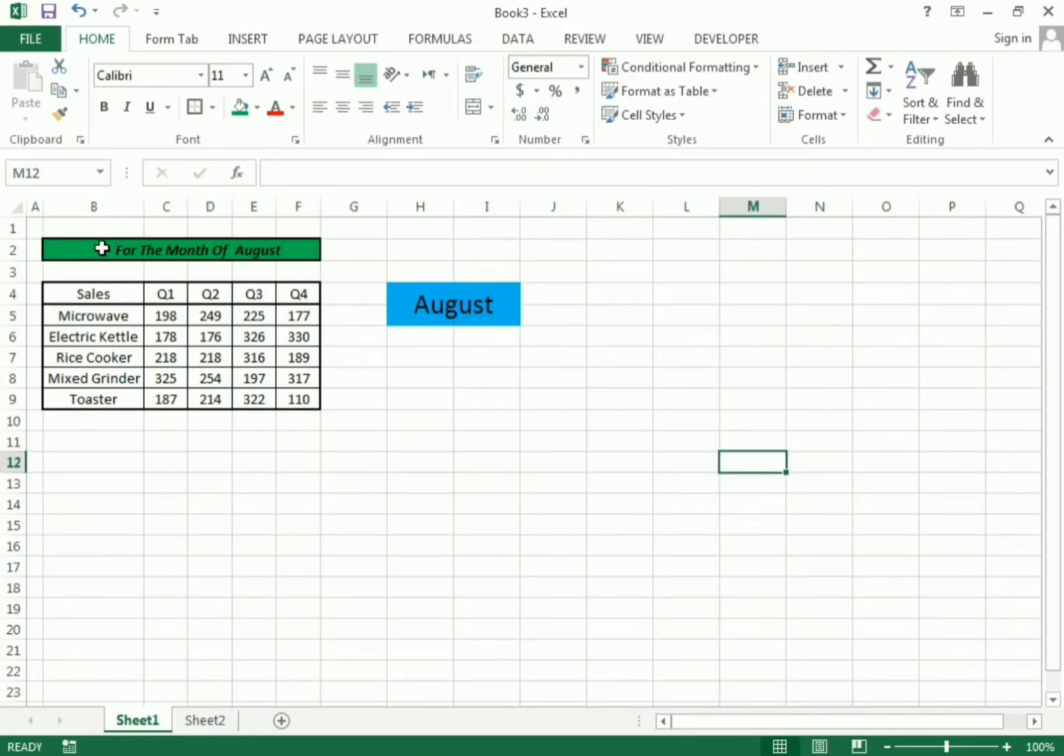
- Test the month drop-down in H4 by choosing September and then November
left_click(429, 304)
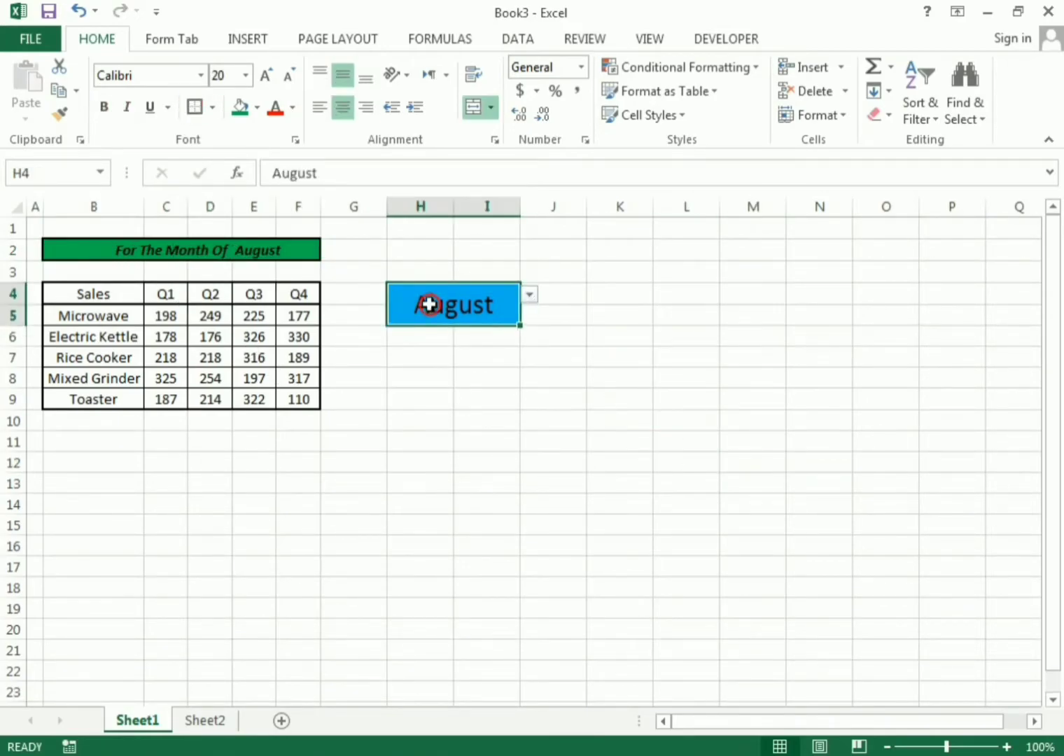
left_click(530, 295)
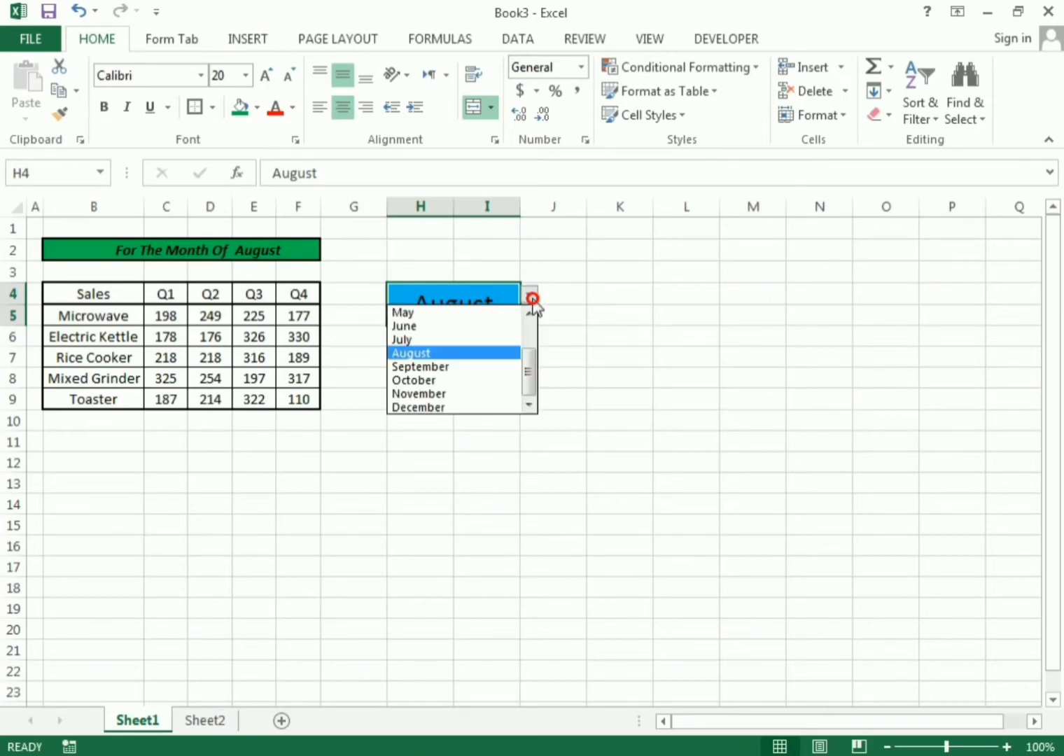
left_click(448, 367)
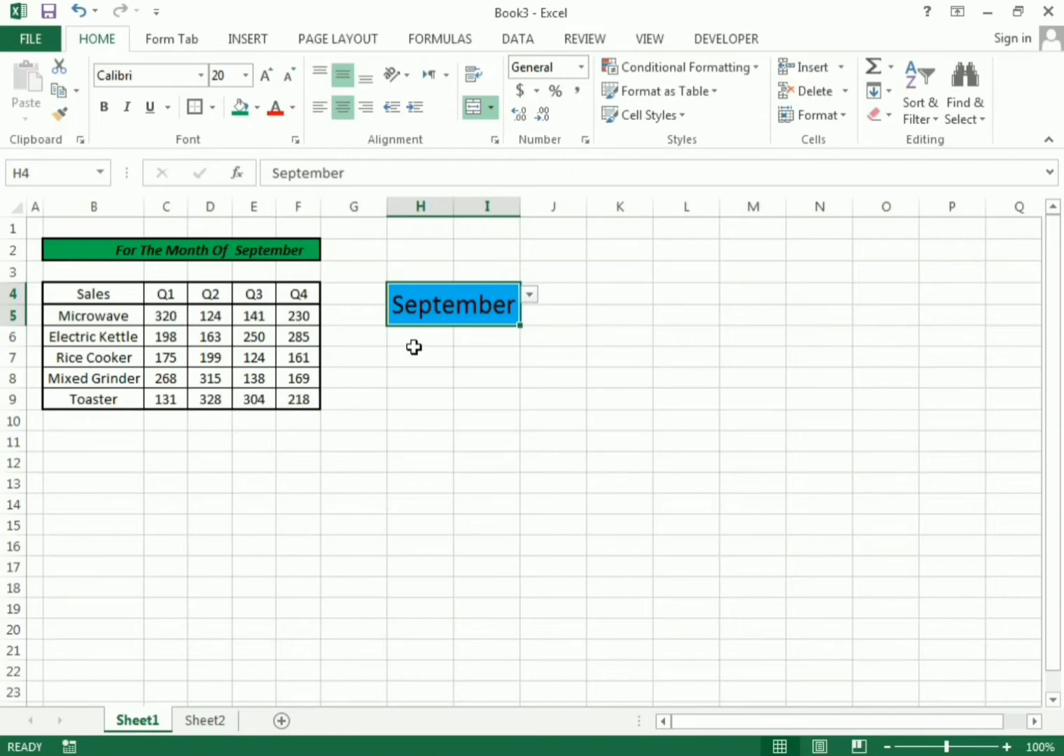
left_click(536, 294)
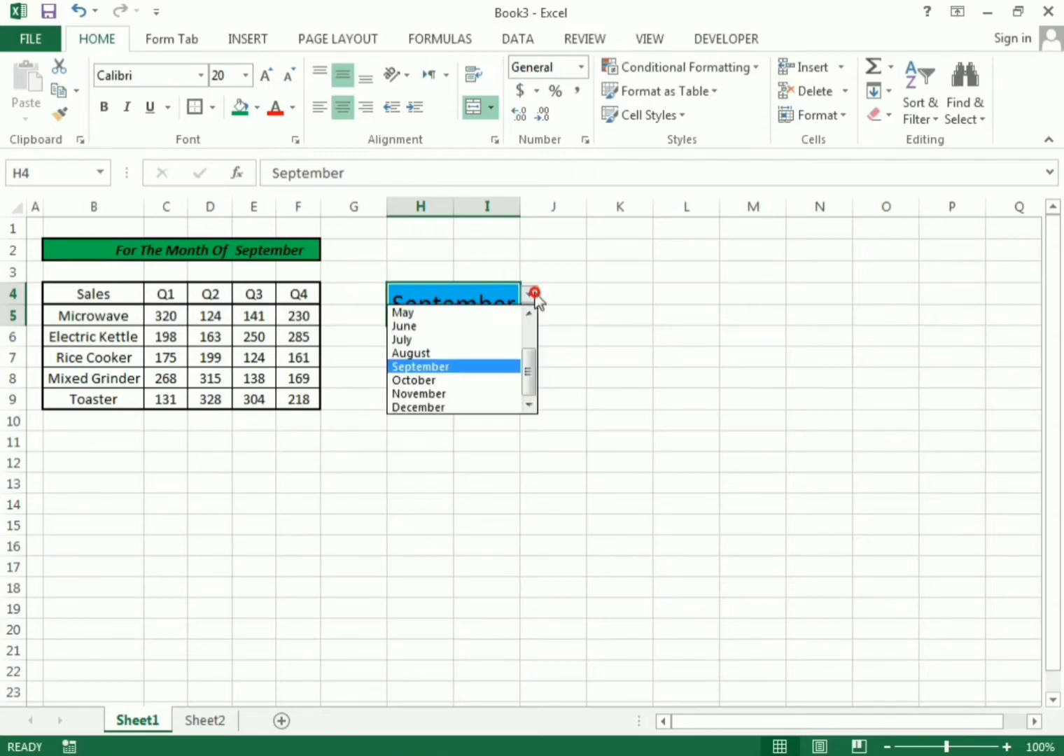
left_click(462, 394)
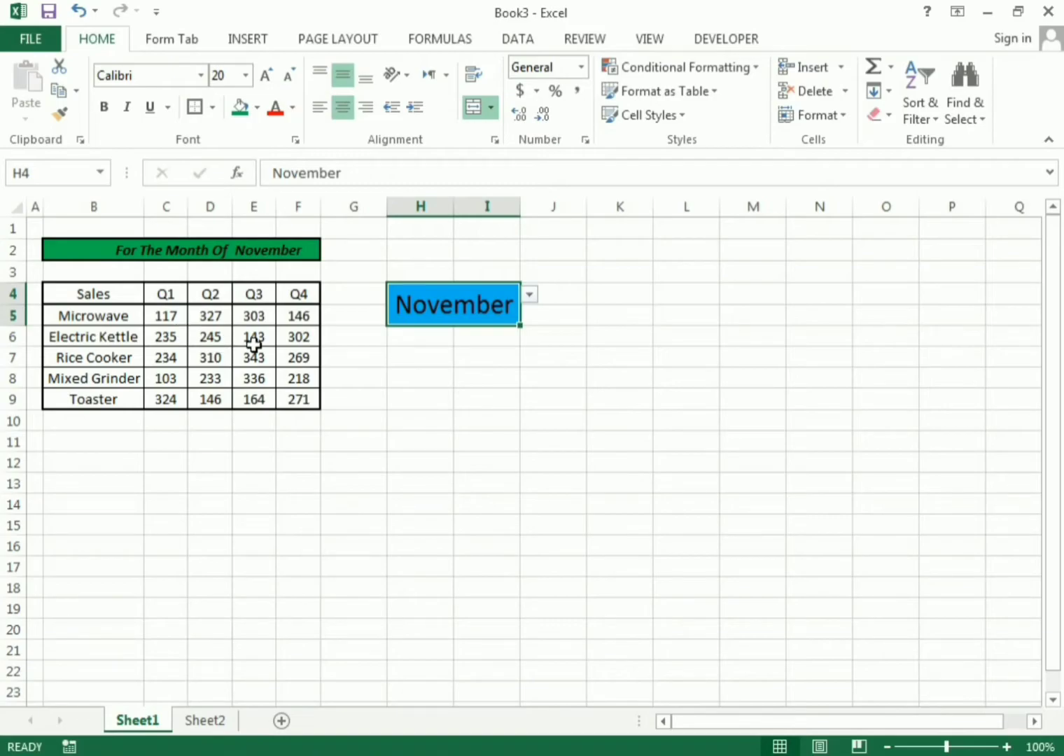
left_click(623, 392)
left_click(423, 447)
left_click(599, 442)
left_click(760, 418)
left_click(368, 460)
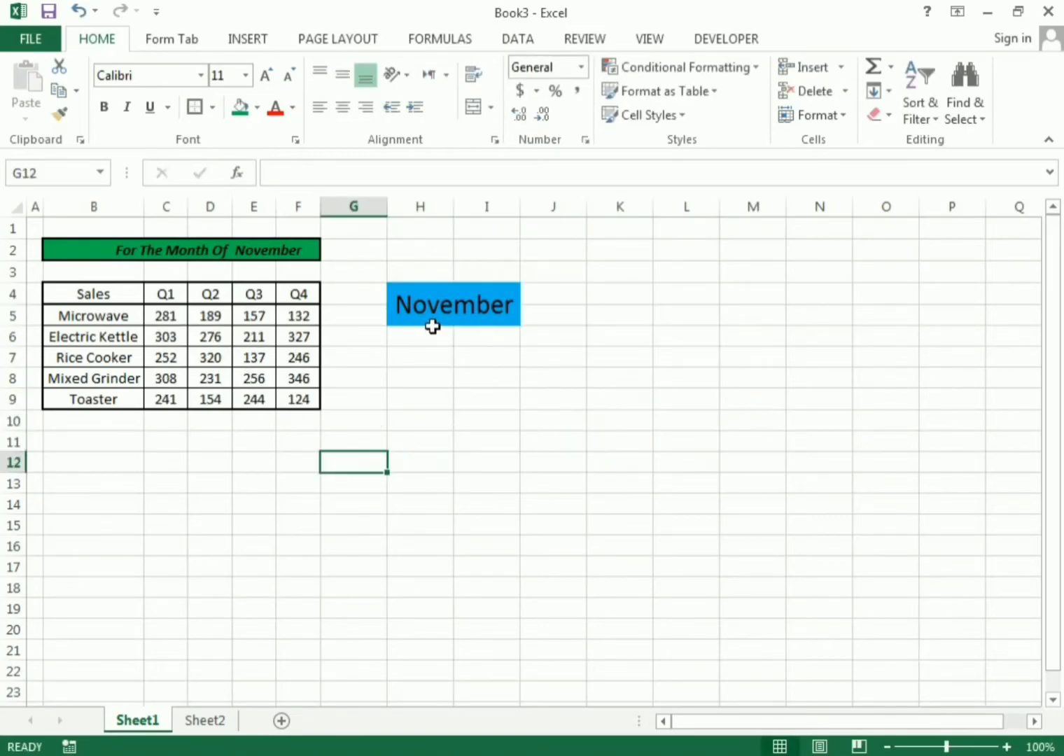
left_click(521, 385)
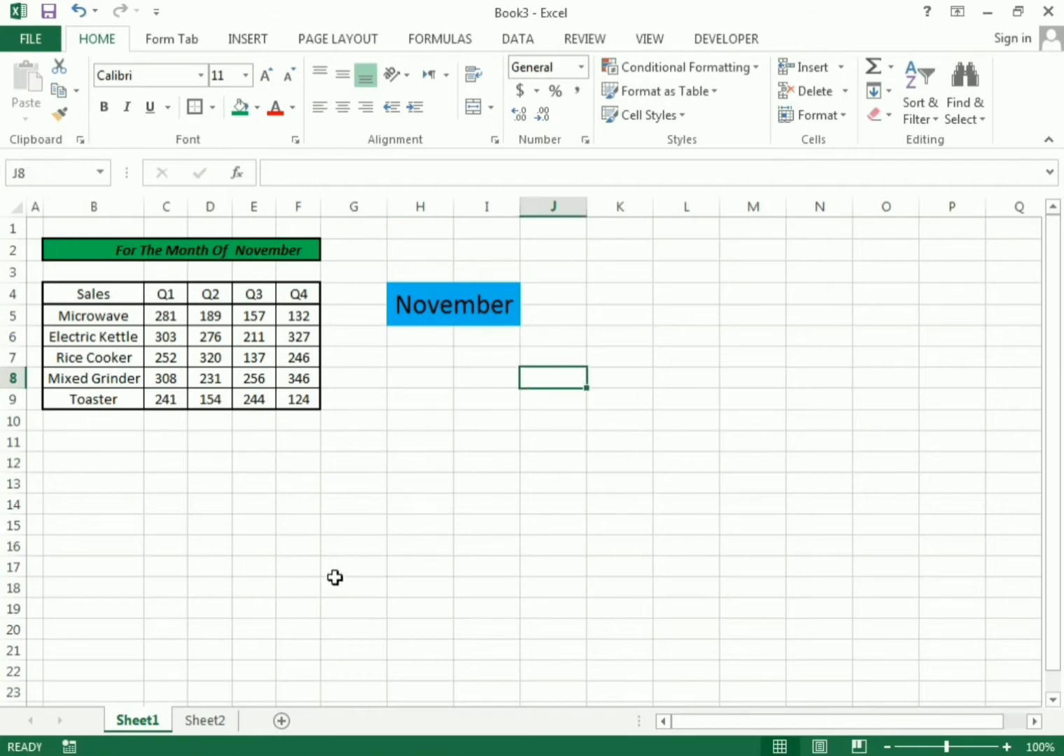
- Check Sheet2 and the formula in the Microwave Q1 cell C5 on Sheet1
left_click(207, 722)
left_click(137, 721)
left_click(164, 316)
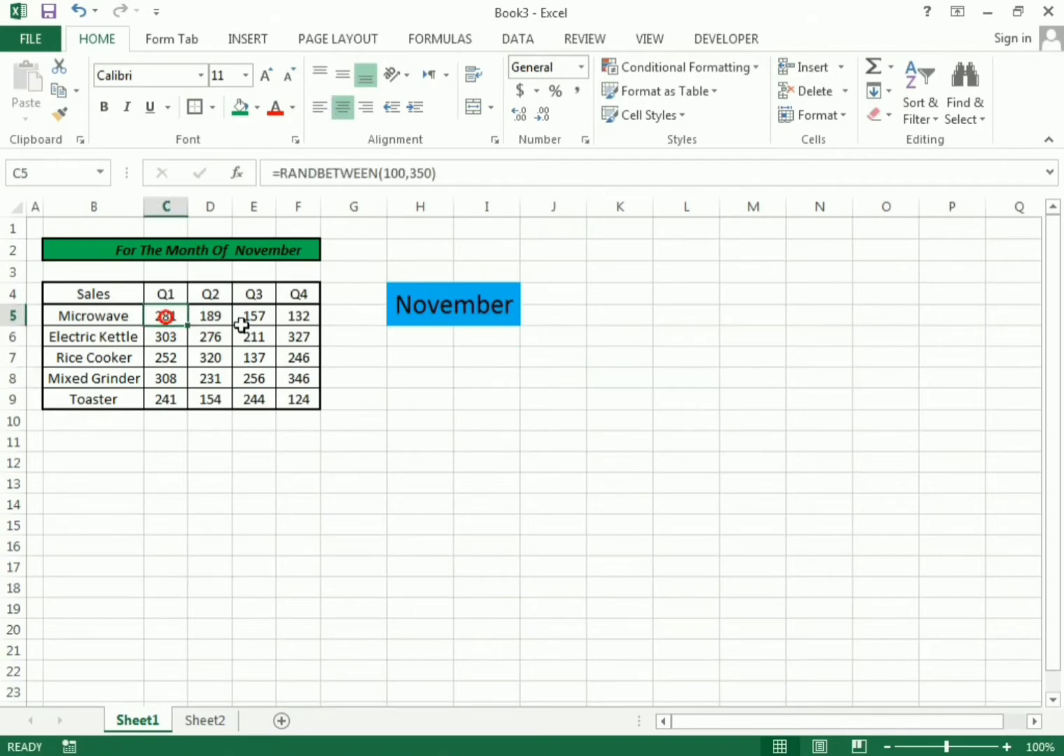
- Set the month in the H4 drop-down to August
left_click(412, 305)
left_click(534, 295)
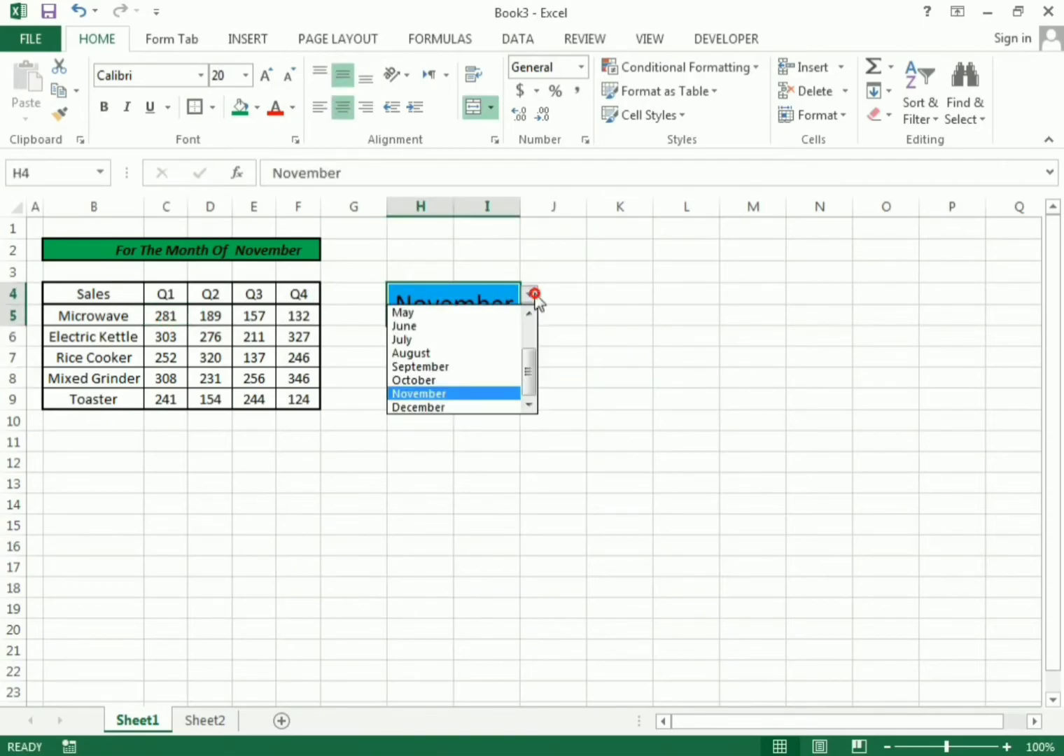
left_click(471, 354)
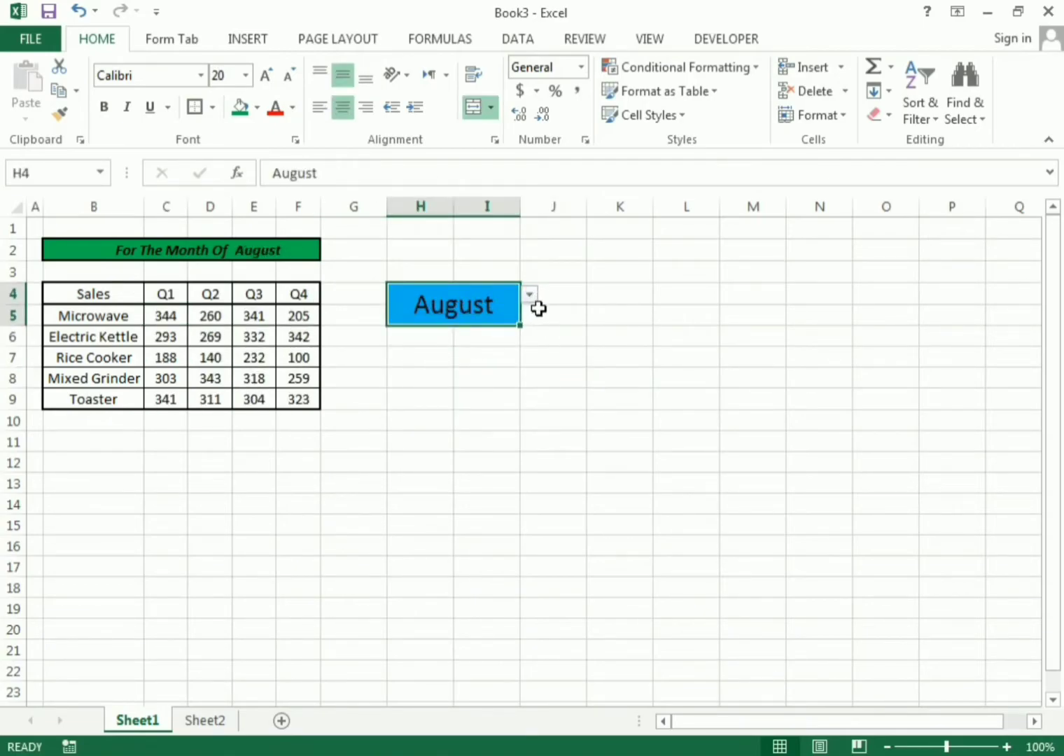
left_click(541, 391)
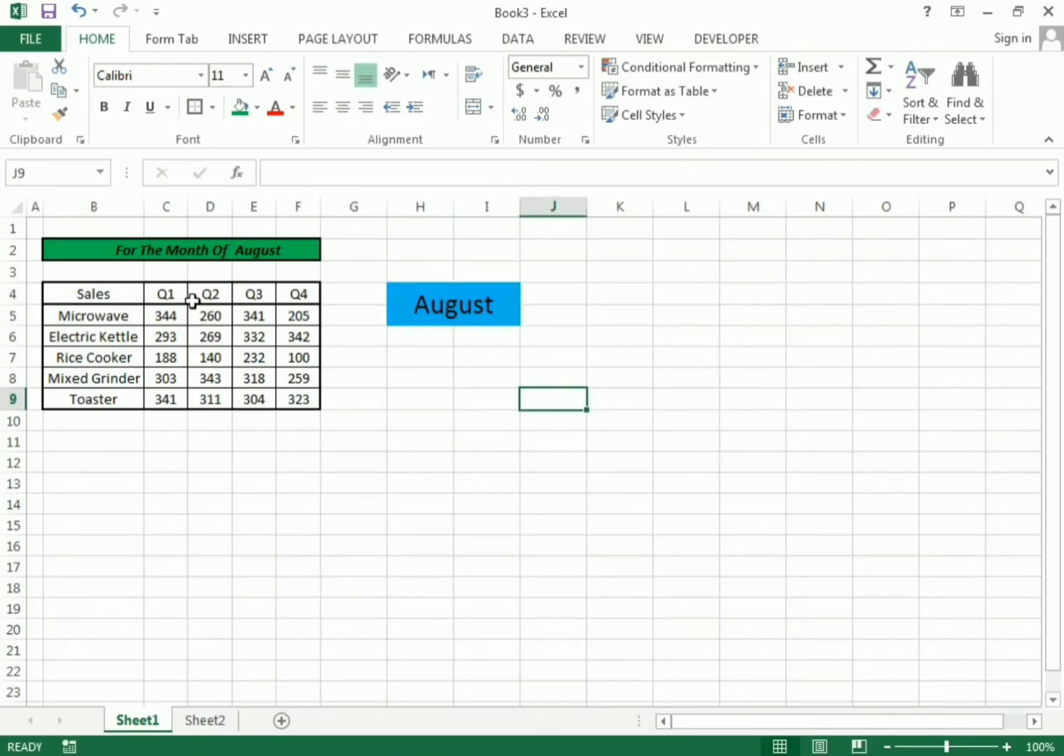
- Fill the table's header row B4:F4 with the standard red color and make its text bold
left_click_drag(70, 299, 298, 297)
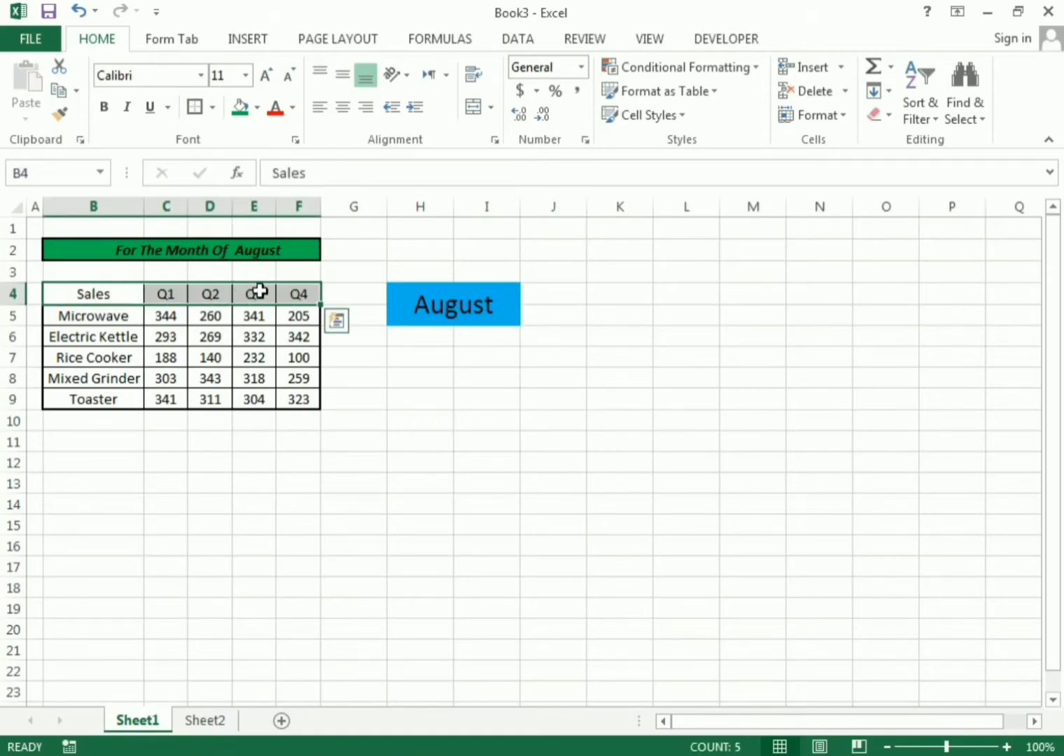
left_click(257, 107)
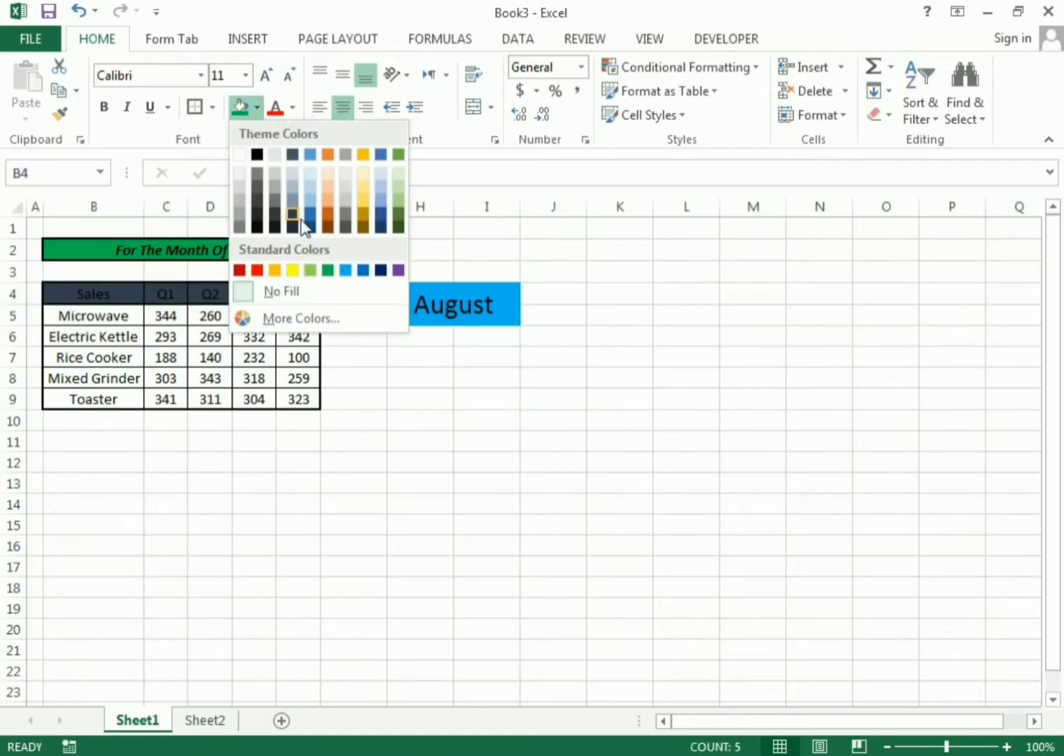
left_click(259, 271)
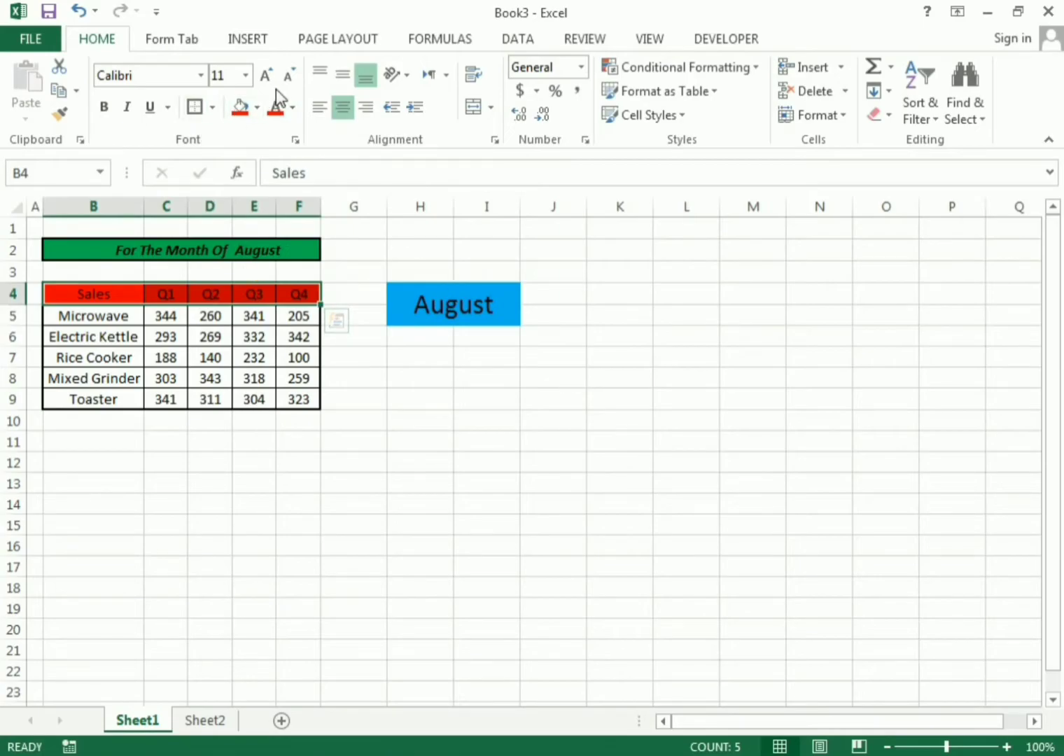
left_click(111, 106)
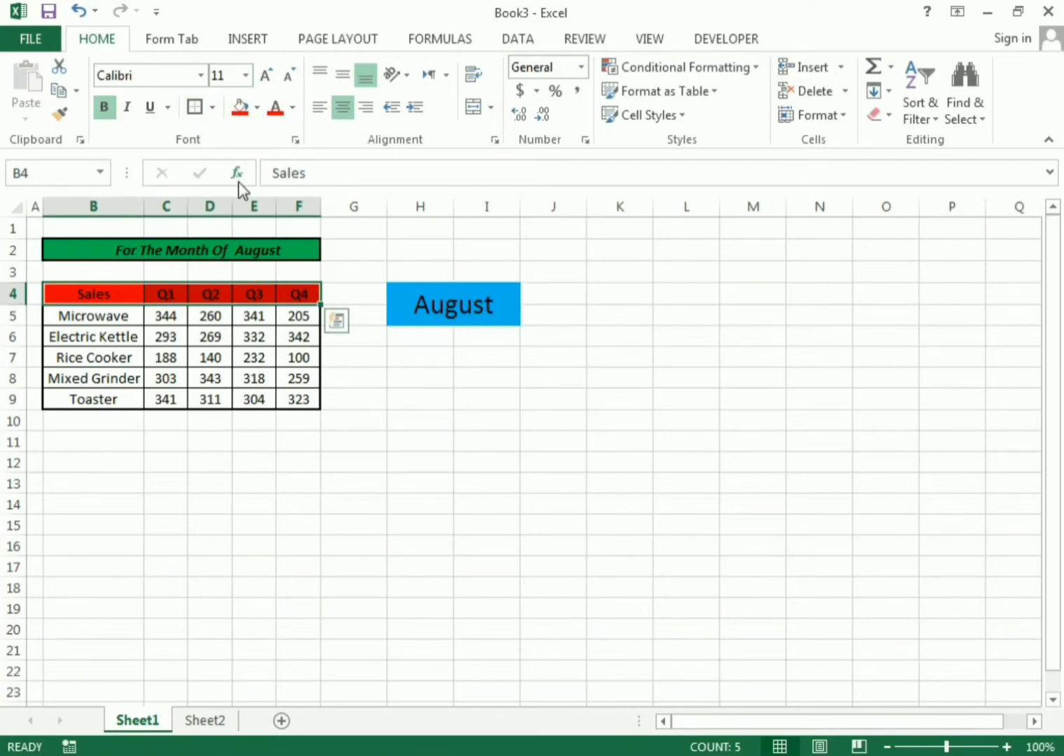
left_click(337, 383)
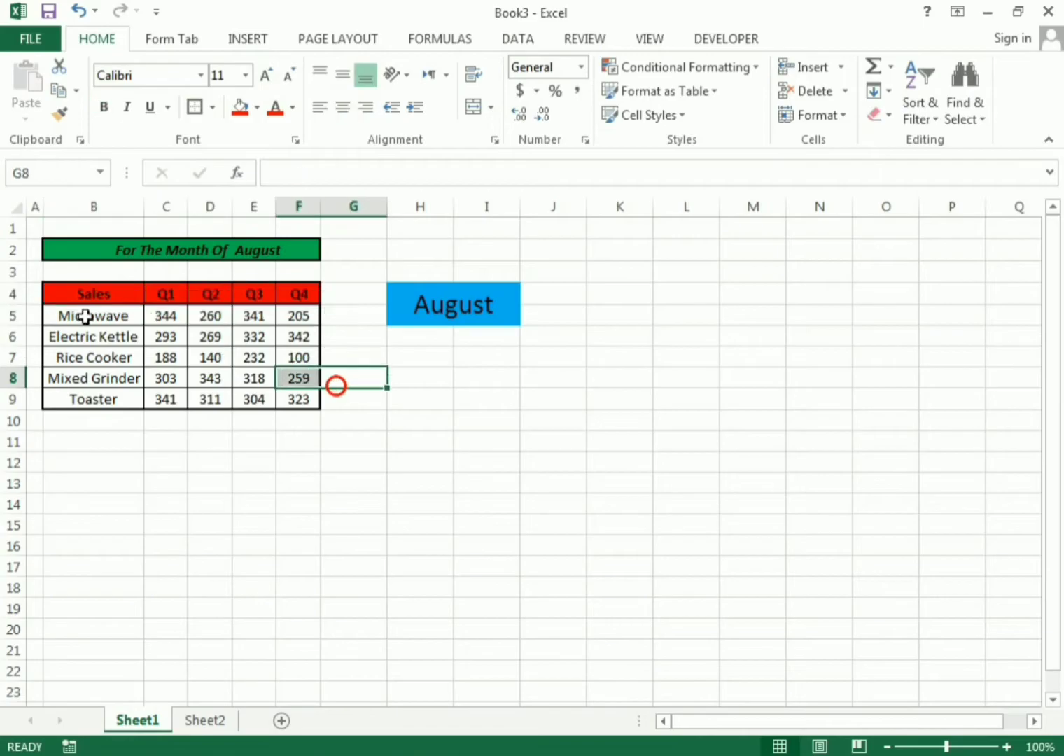
- Format the product names in B5:B9 as bold italic
left_click_drag(88, 296, 76, 398)
left_click(102, 106)
left_click(127, 106)
left_click(526, 452)
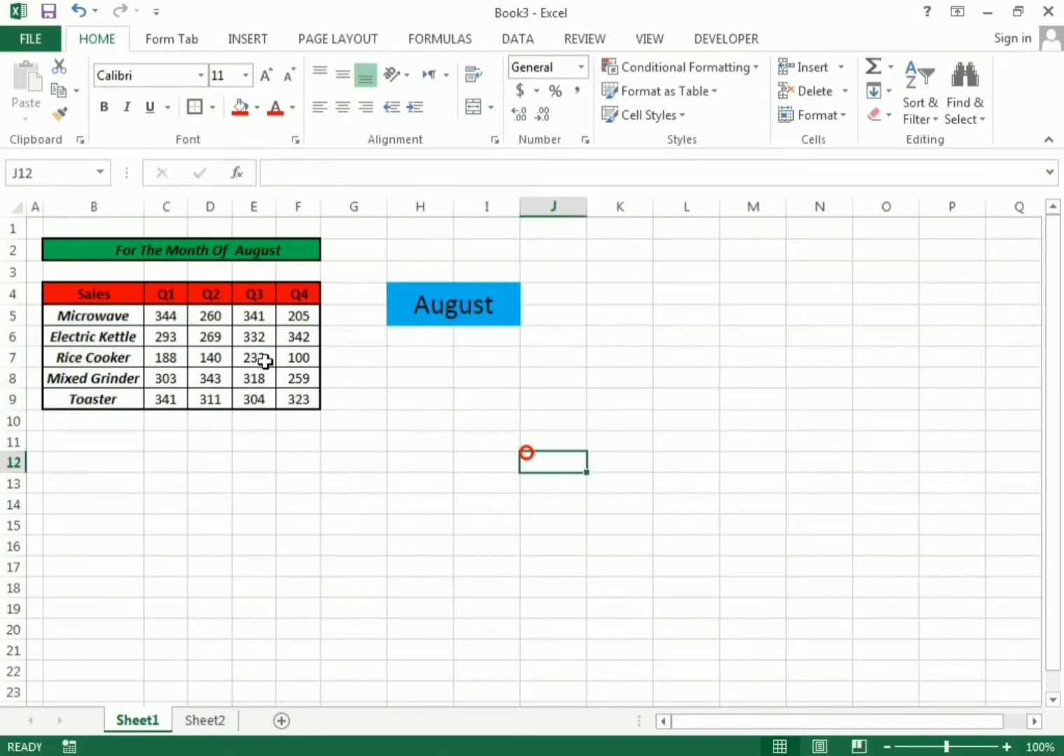
- Reduce the height of row 3 and apply a thick box border around the month cell H4
left_click_drag(18, 281, 16, 272)
left_click(616, 327)
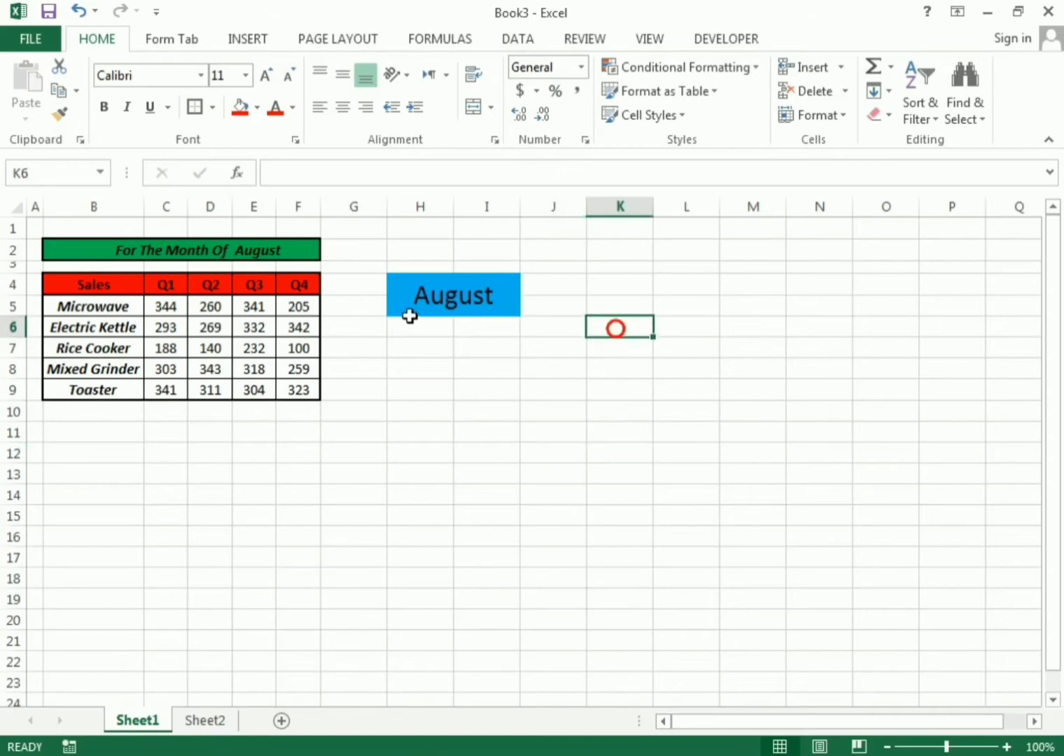
left_click(413, 309)
left_click(189, 108)
left_click(970, 536)
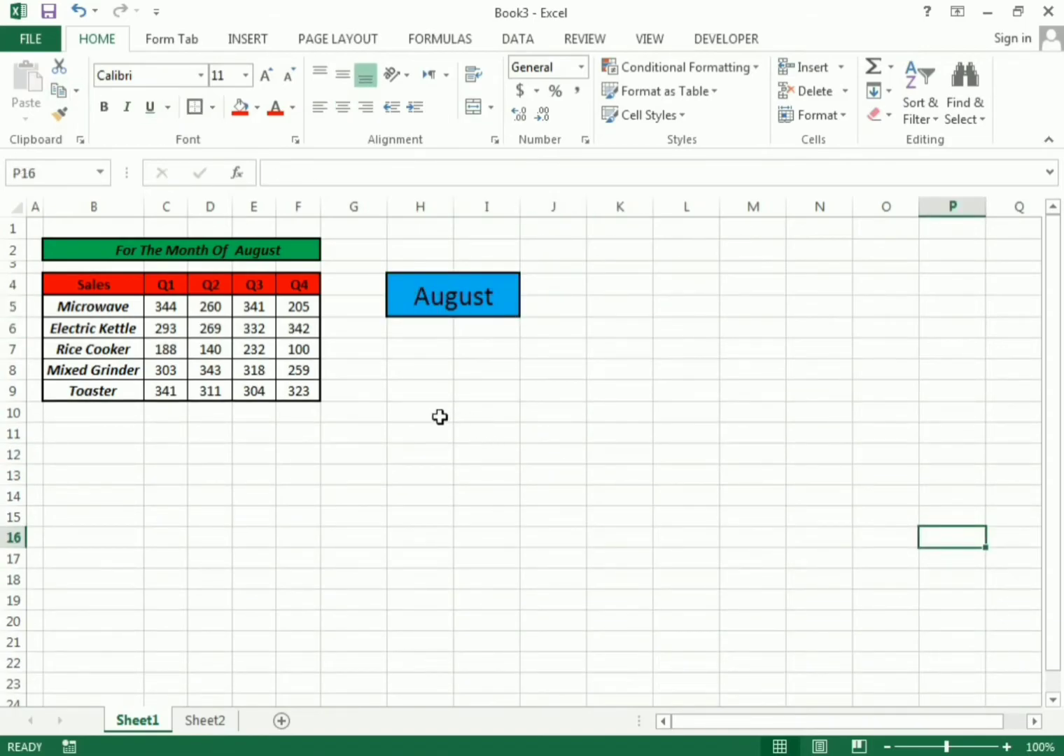
- Insert a 2-D clustered bar chart from the sales table B4:F9
left_click_drag(82, 285, 283, 391)
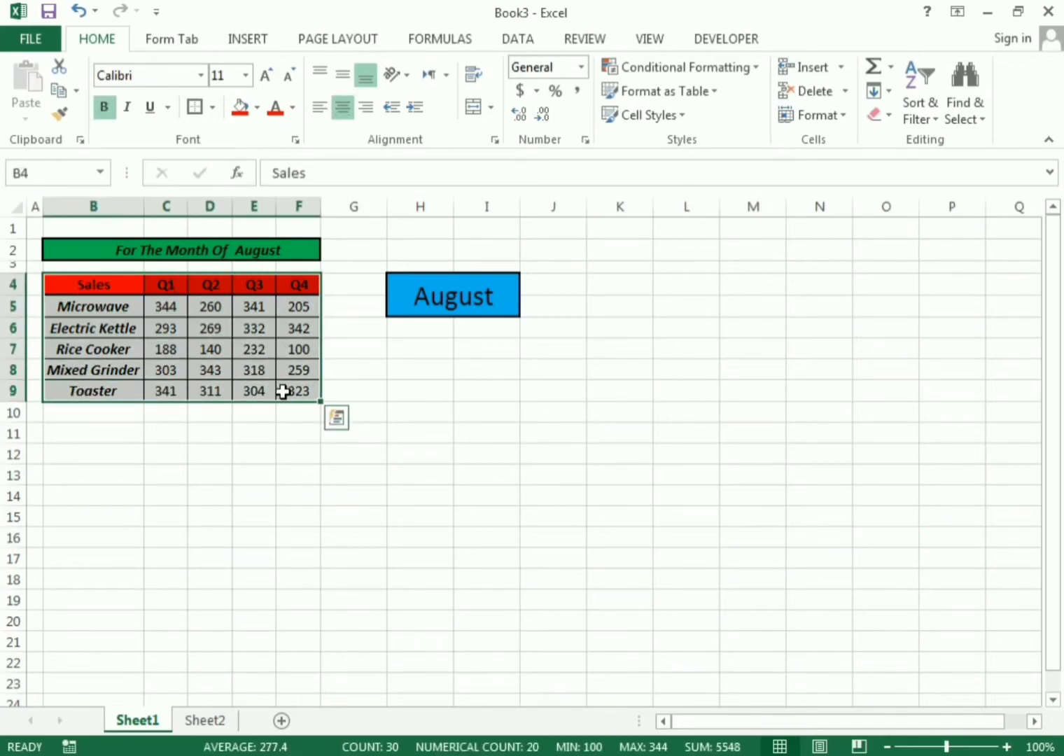
left_click(238, 42)
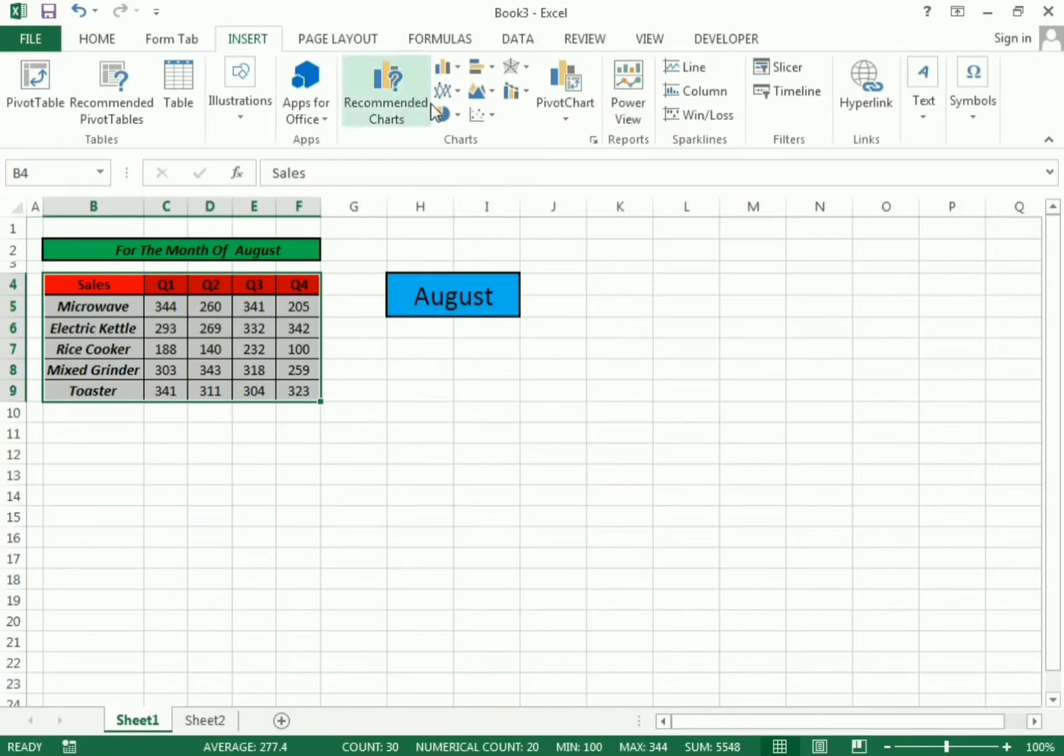
left_click(492, 74)
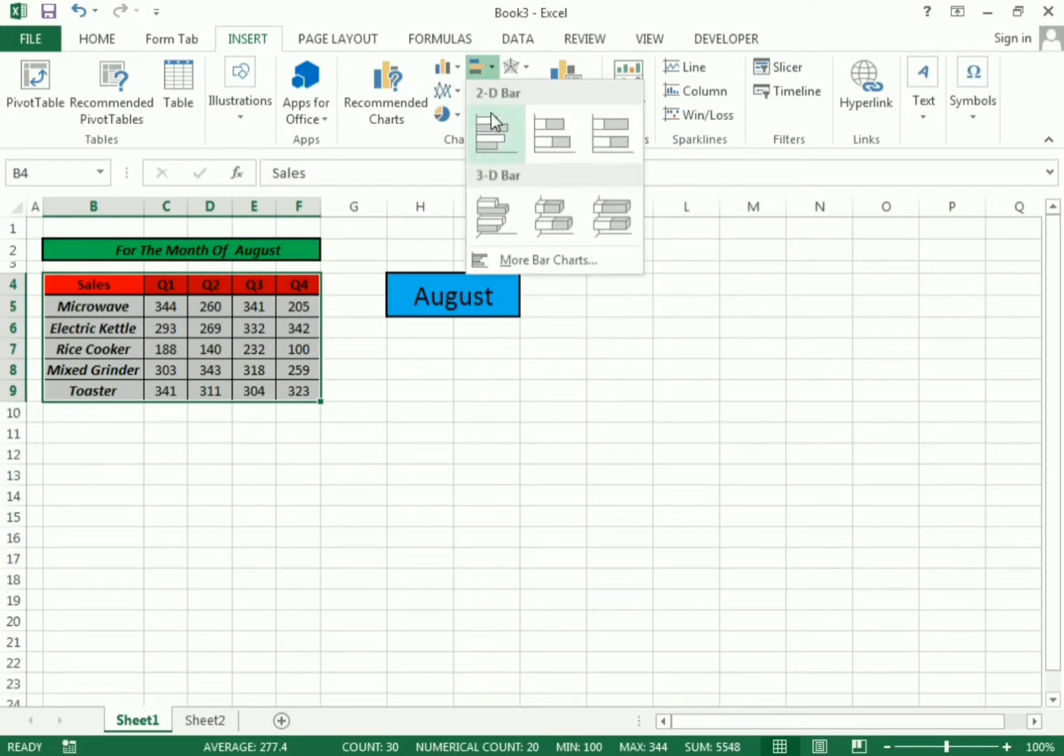
left_click(492, 130)
left_click(607, 329)
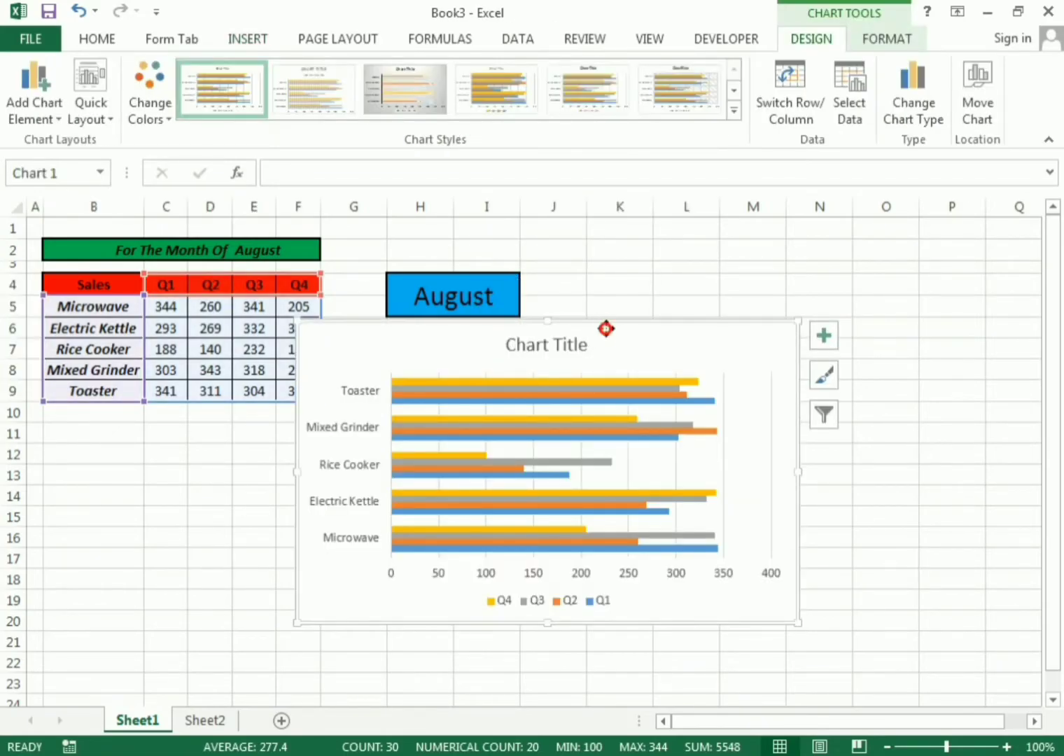
- Move the bar chart directly below the sales table, starting at row 10 and aligned with column B
mouse_move(607, 329)
left_mouse_down()
mouse_move(597, 350)
mouse_move(371, 425)
mouse_move(349, 420)
left_mouse_up()
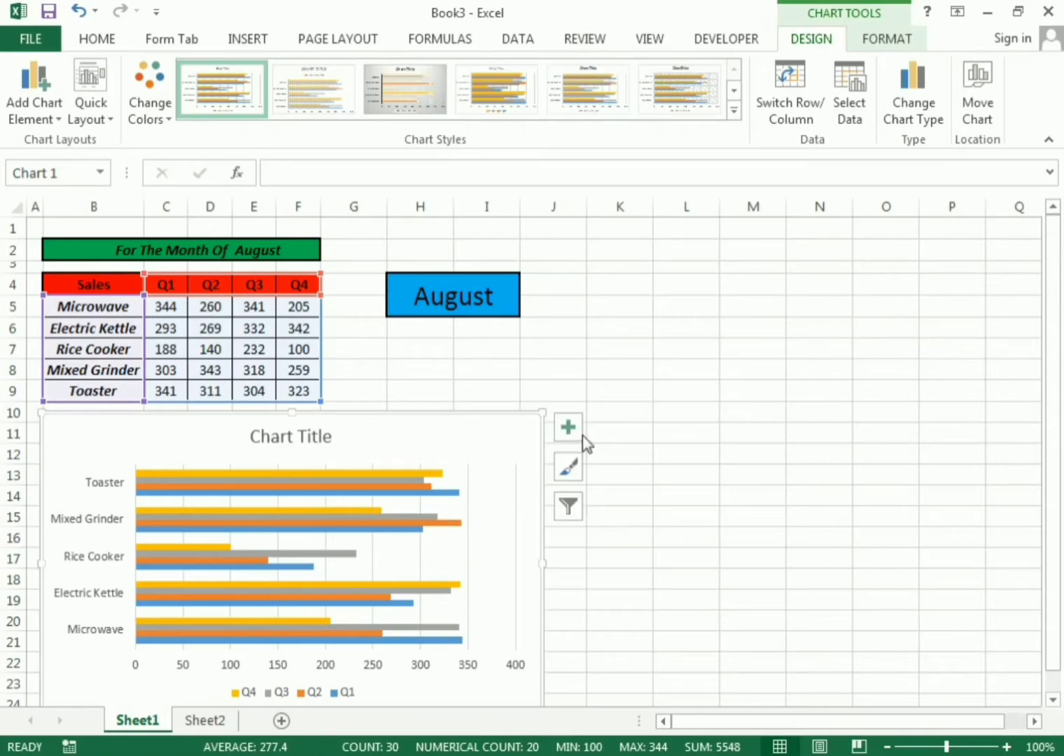
left_click(656, 488)
left_click(630, 342)
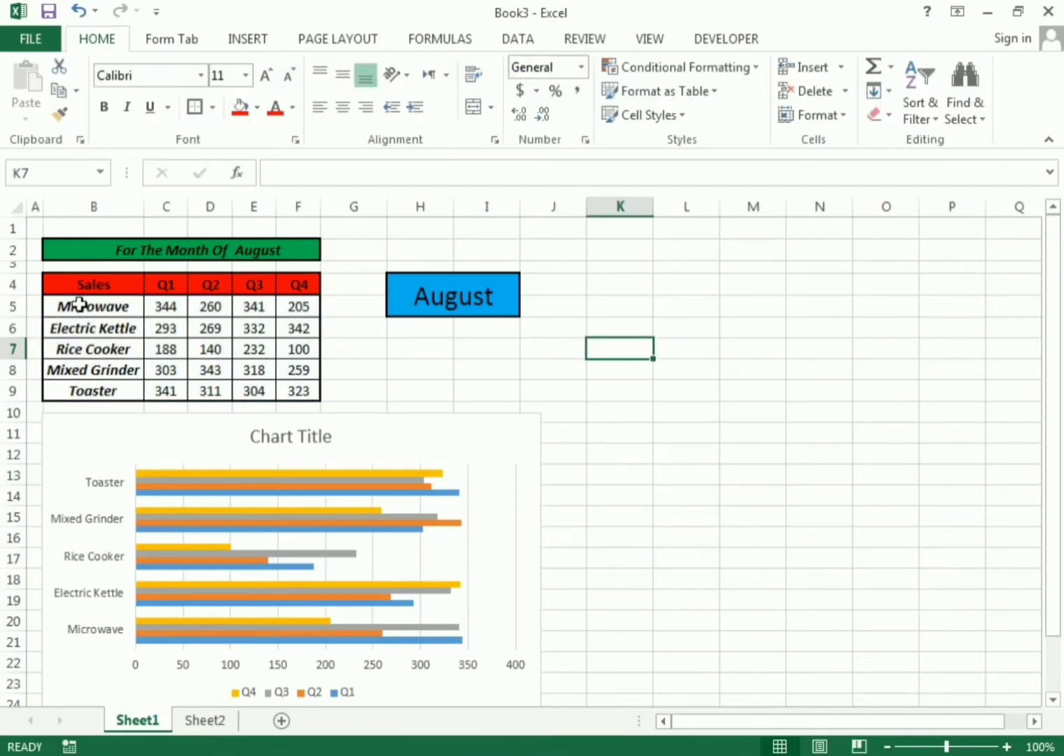
- Insert a 3-D pie chart from the product names and Q1 sales in B4:C9
left_click_drag(70, 285, 185, 389)
left_click(248, 38)
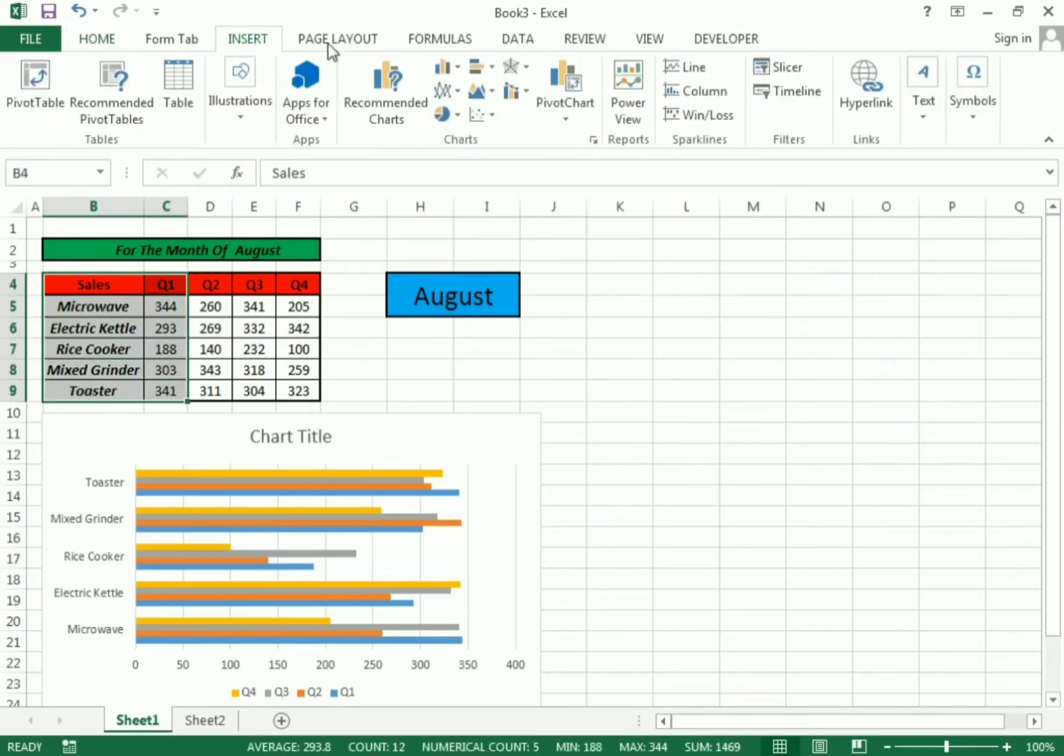
left_click(446, 113)
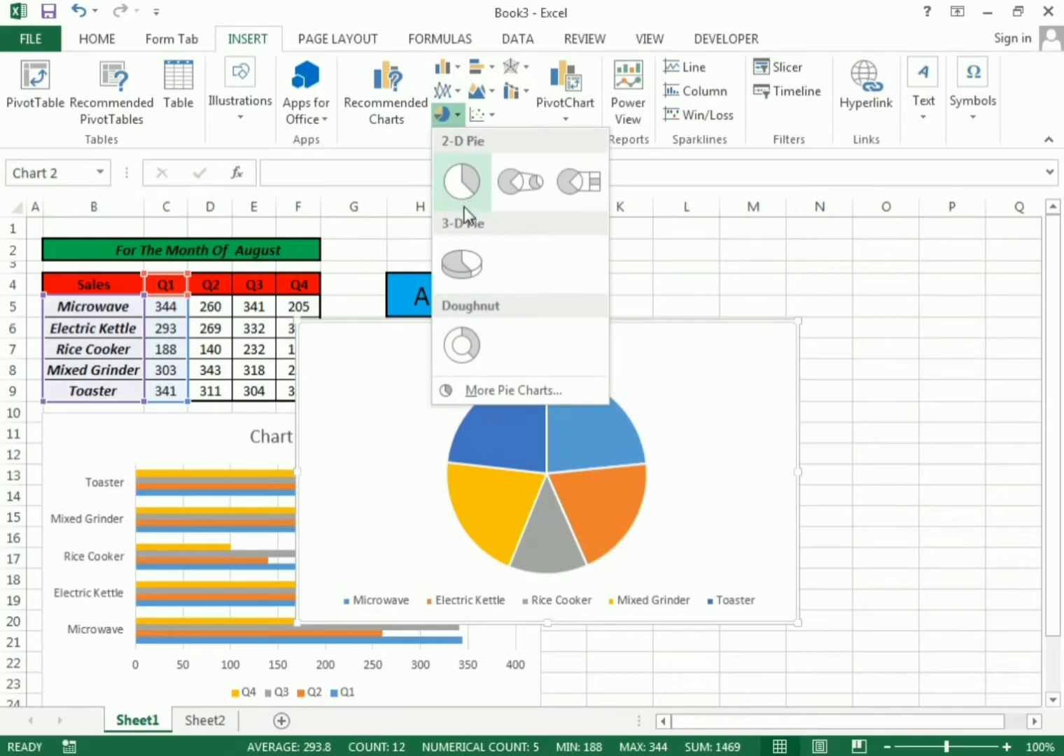
left_click(467, 262)
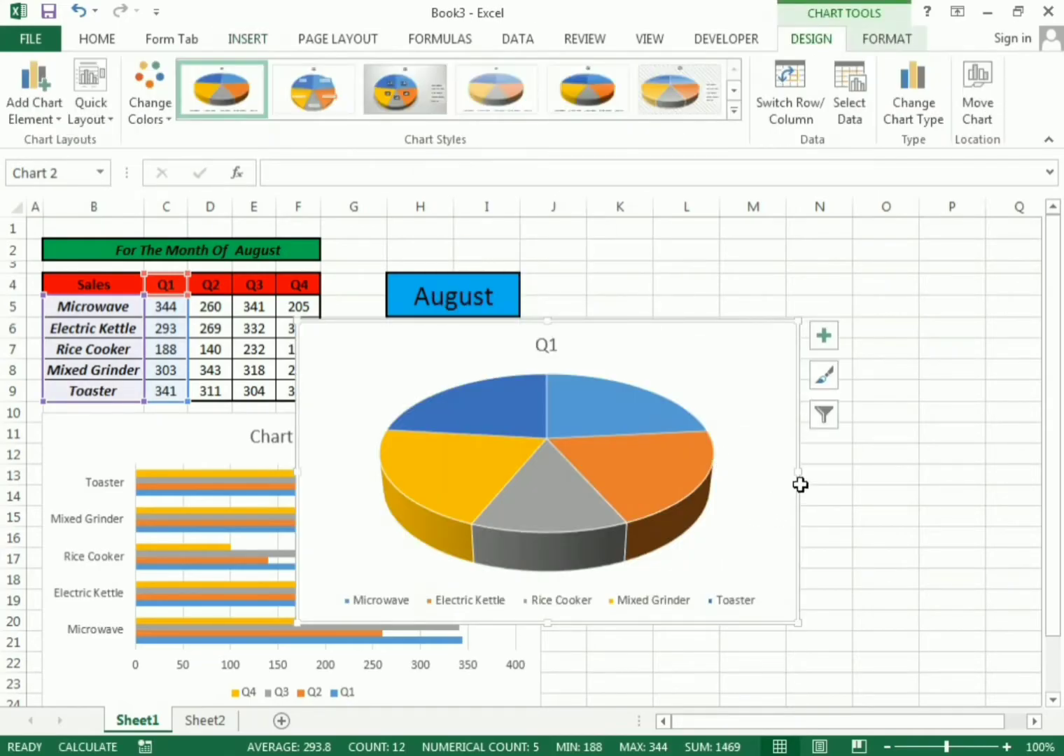
- Shrink the pie chart and place it beside the month cell, spanning about columns K to O and rows 2 to 12
left_click_drag(800, 473, 707, 474)
left_click(621, 371)
left_click_drag(696, 355, 805, 297)
left_click_drag(667, 491, 639, 514)
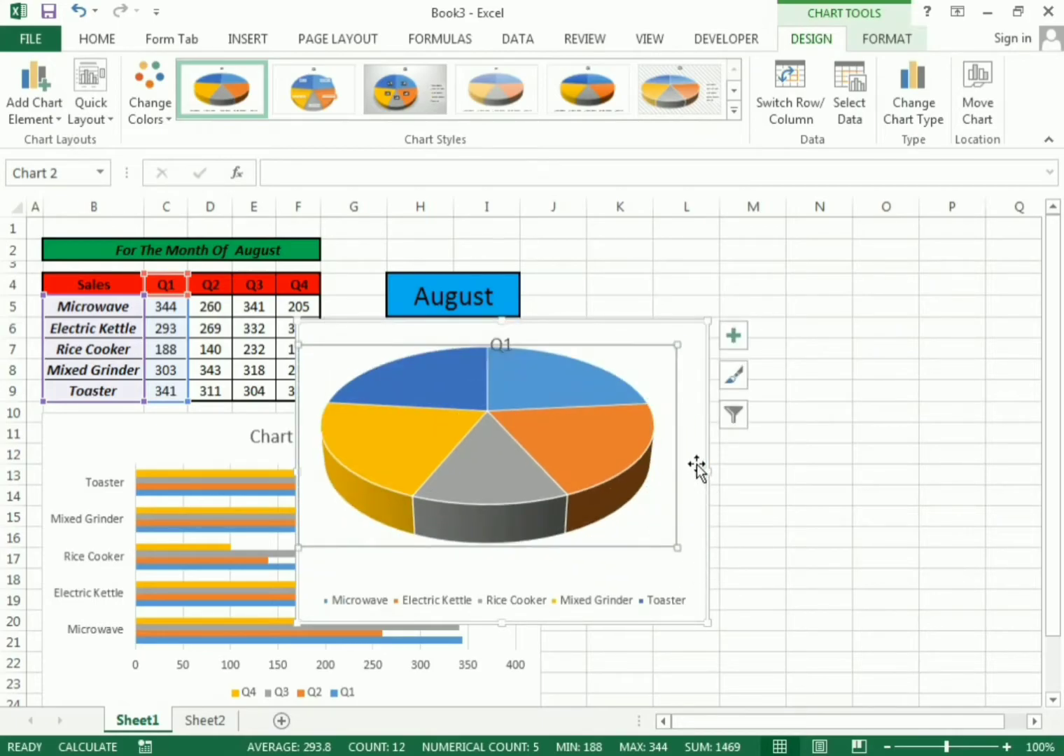
left_click_drag(678, 462, 682, 419)
mouse_move(646, 344)
left_mouse_down()
mouse_move(890, 235)
mouse_move(930, 229)
left_mouse_up()
left_click_drag(581, 522, 650, 443)
left_click(701, 239)
mouse_move(701, 239)
left_mouse_down()
mouse_move(644, 245)
mouse_move(701, 238)
mouse_move(696, 231)
mouse_move(635, 244)
left_mouse_up()
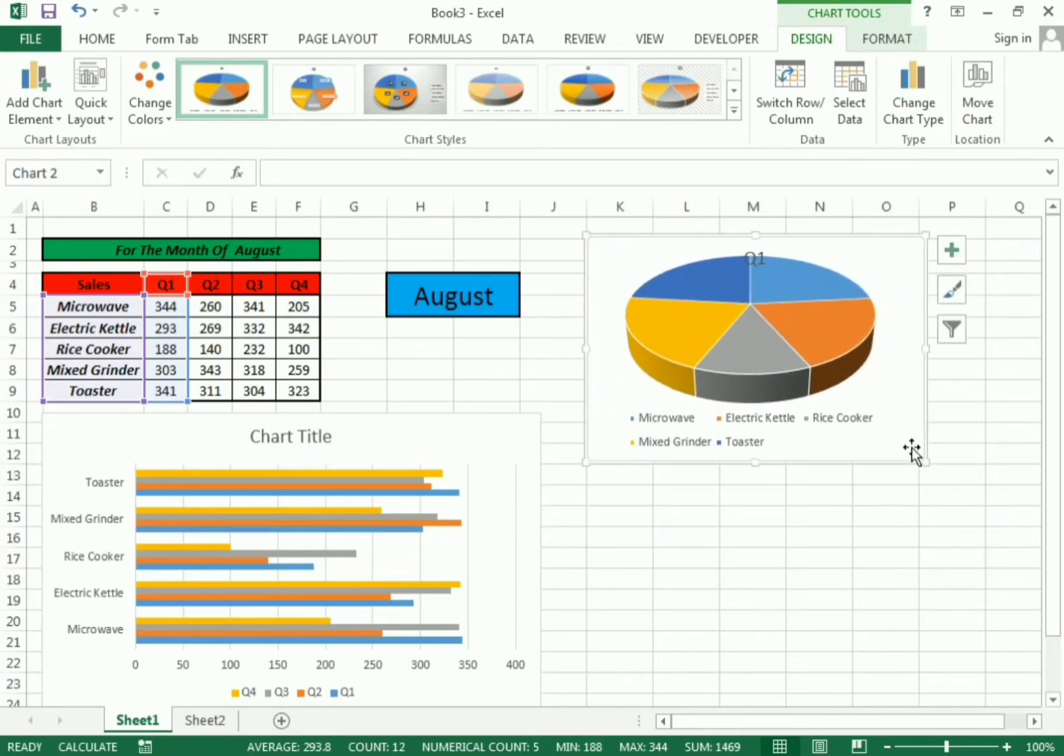
left_click(912, 520)
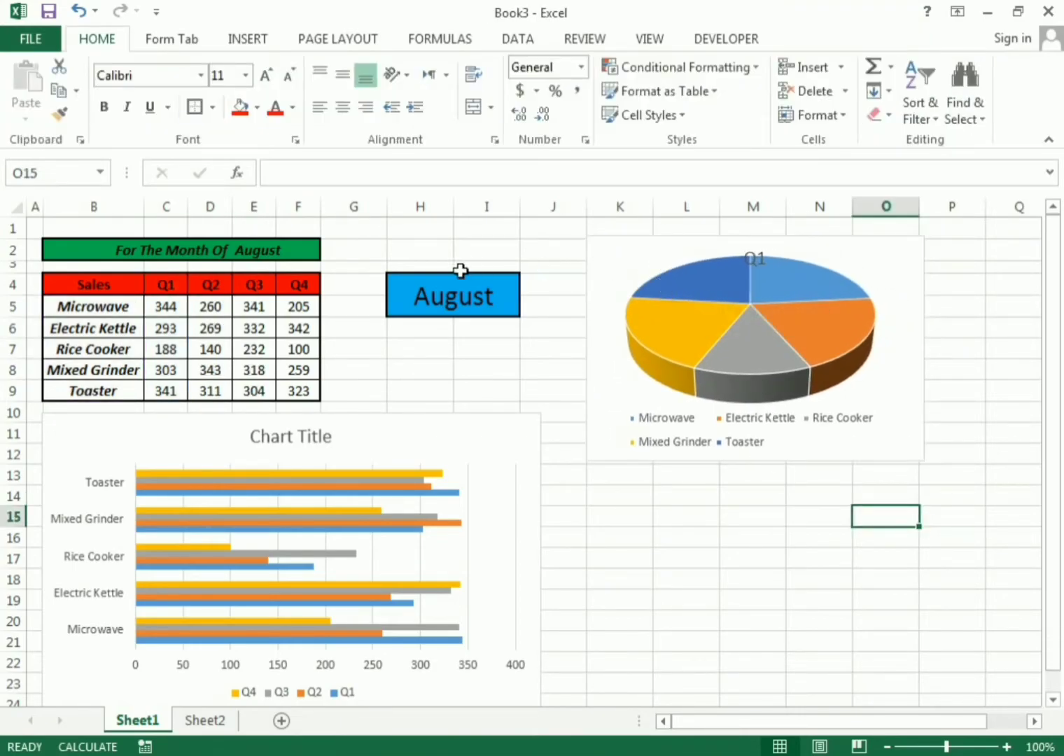
- Insert a 2-D line chart with markers from B4:F9 and shrink it to fit below the pie chart
left_click_drag(98, 288, 311, 391)
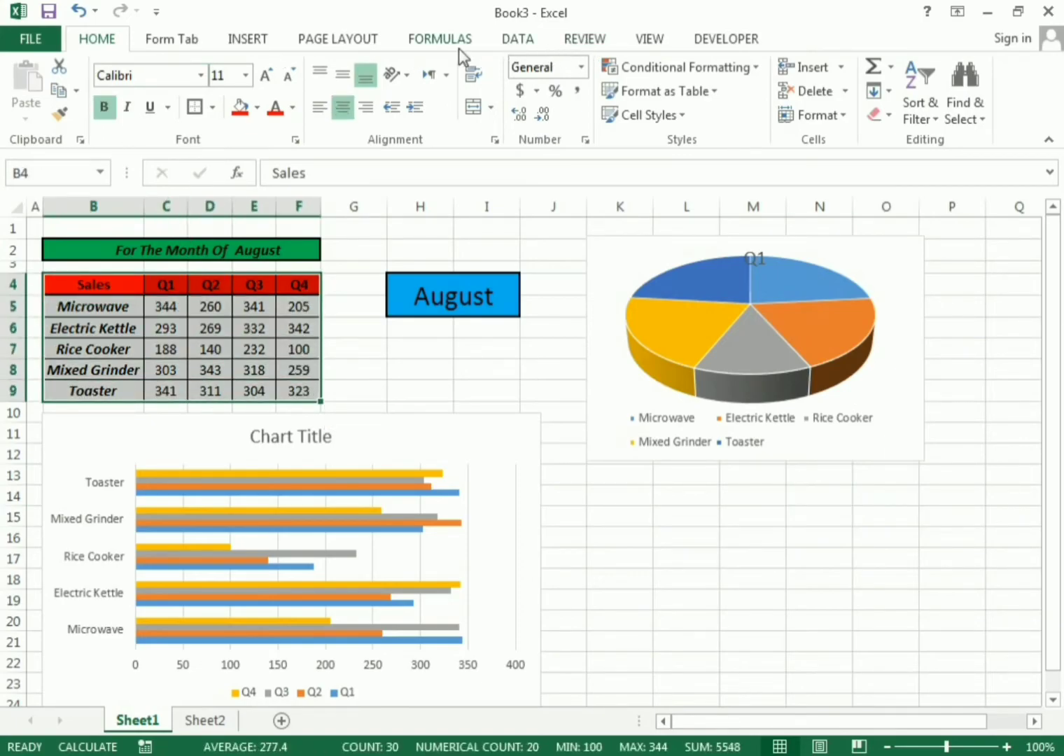
left_click(237, 42)
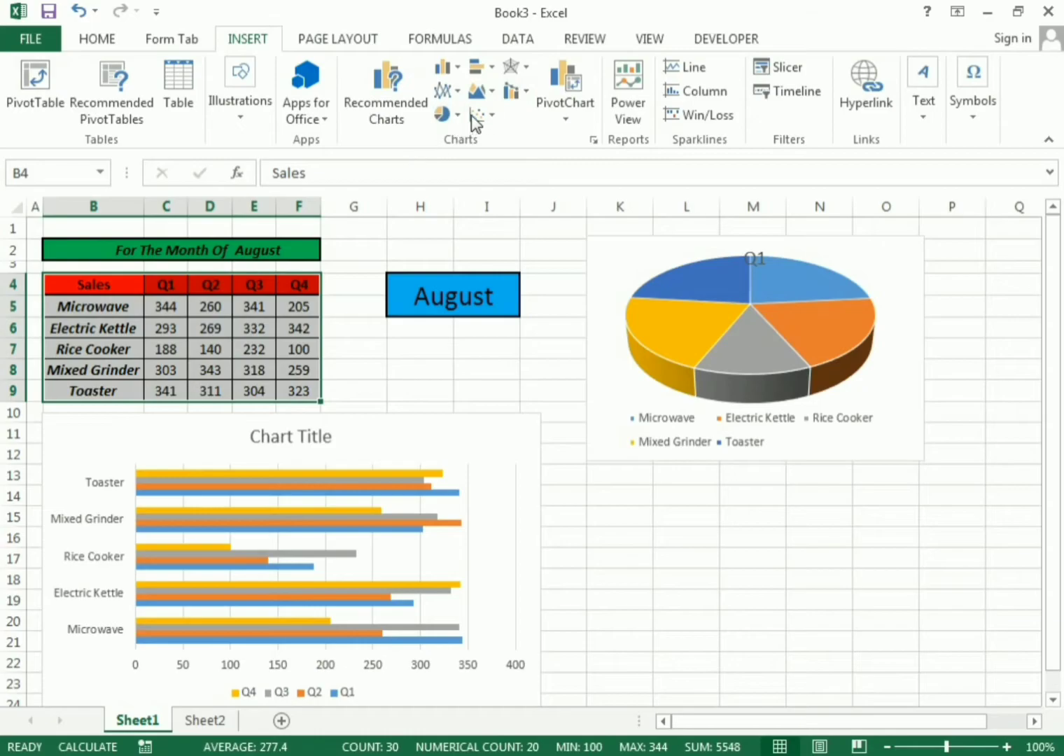
left_click(451, 92)
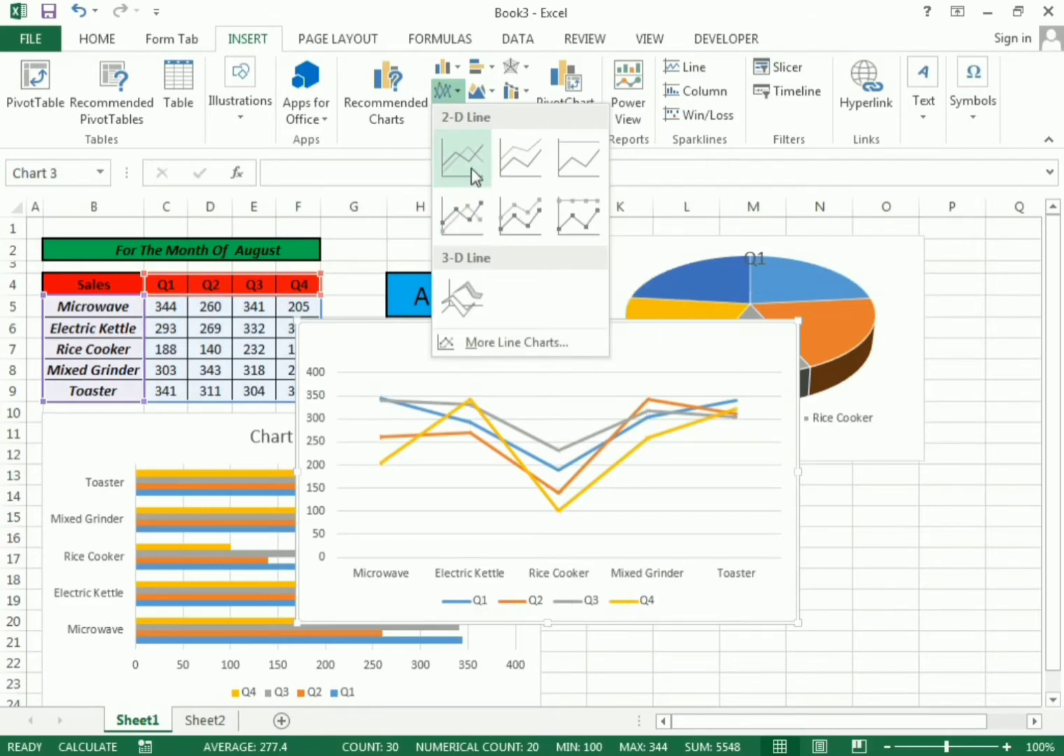
left_click(462, 217)
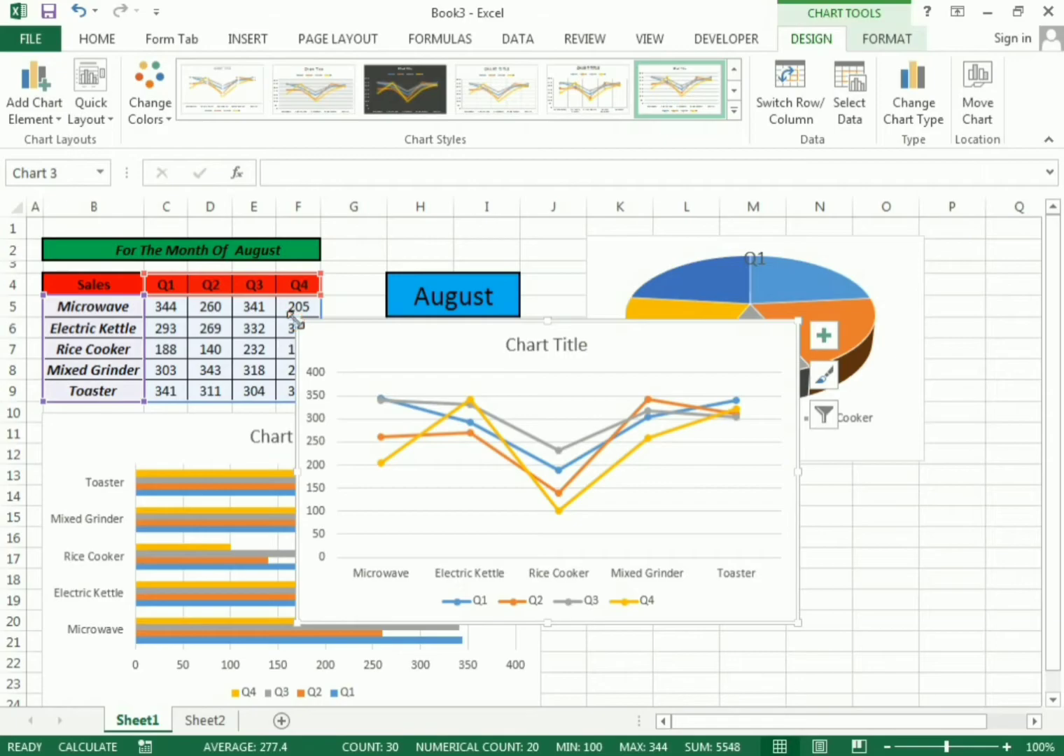
left_click_drag(298, 323, 607, 472)
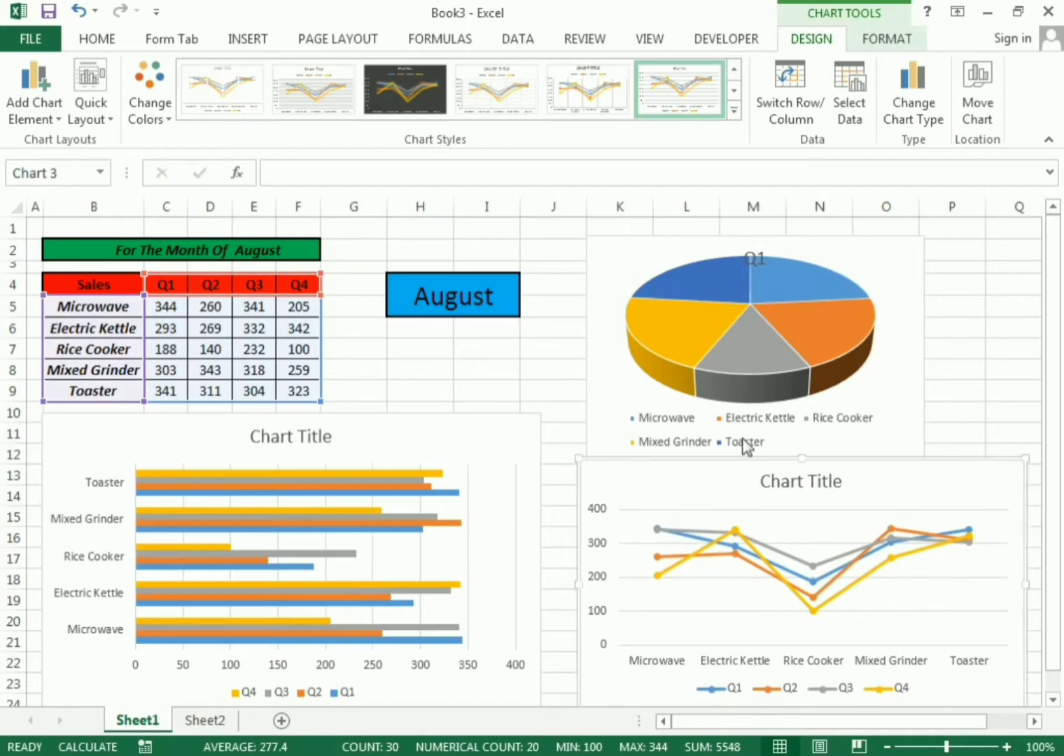
- Resize the pie chart so it ends just above the line chart and roughly matches its width
left_click(900, 378)
left_click_drag(755, 462, 755, 453)
left_click_drag(928, 341, 1021, 350)
left_click(938, 359)
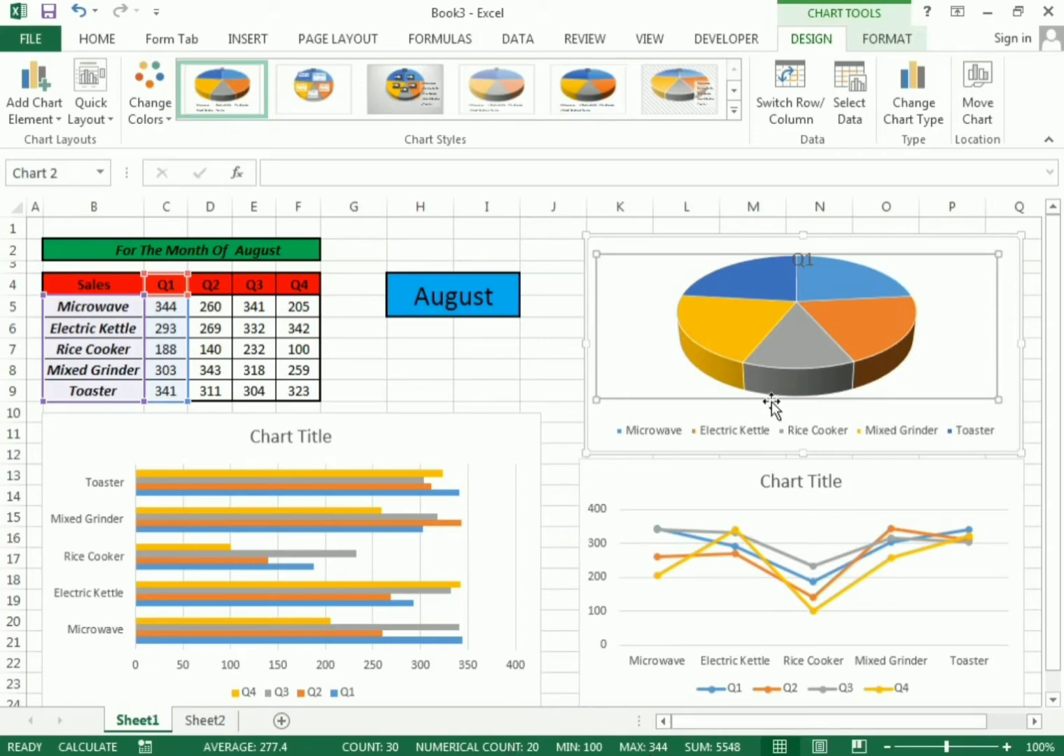
left_click(648, 492)
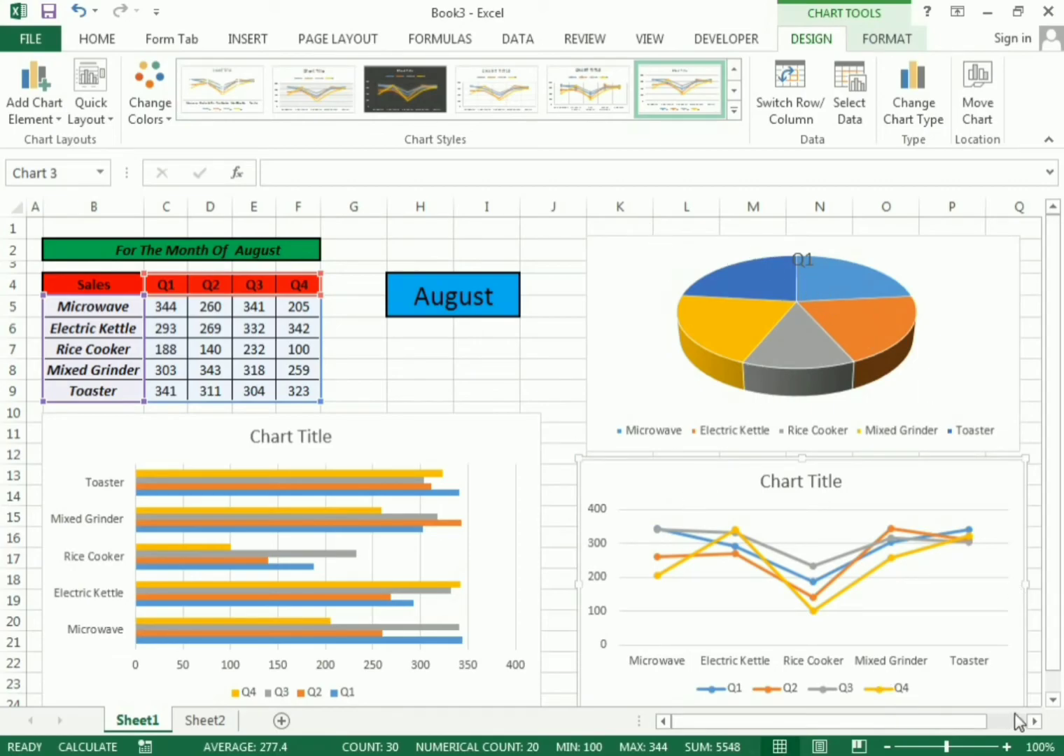
- Set the worksheet zoom to 95%
left_click(1040, 747)
double_click(715, 567)
type("95")
key("Return")
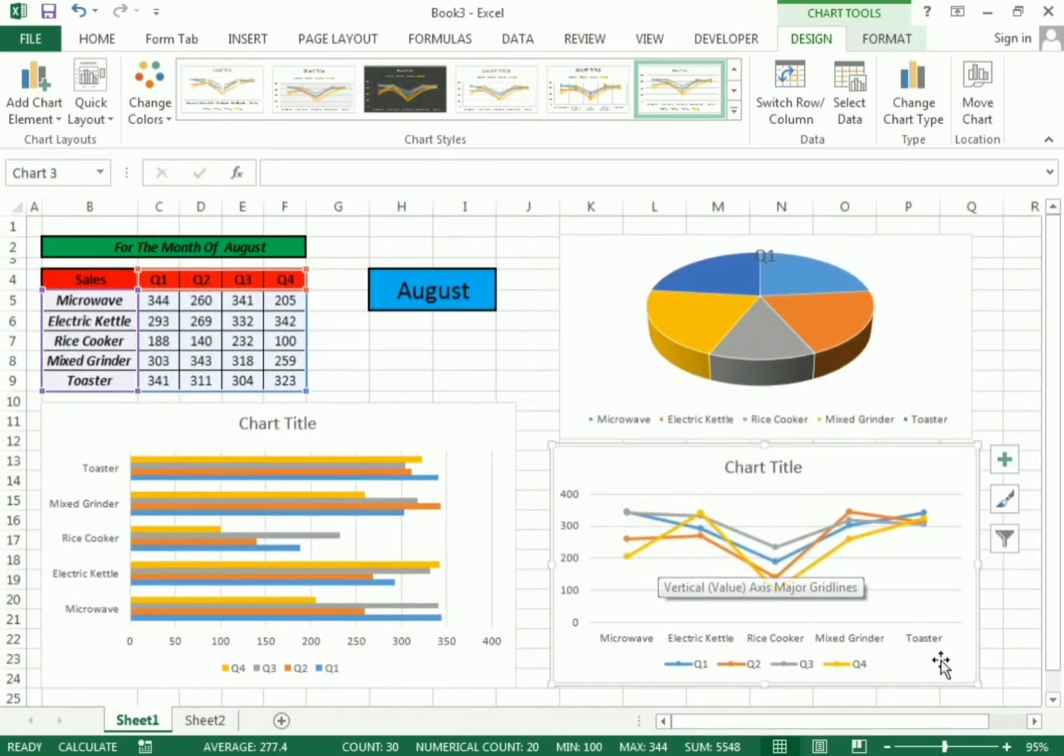
left_click(1019, 660)
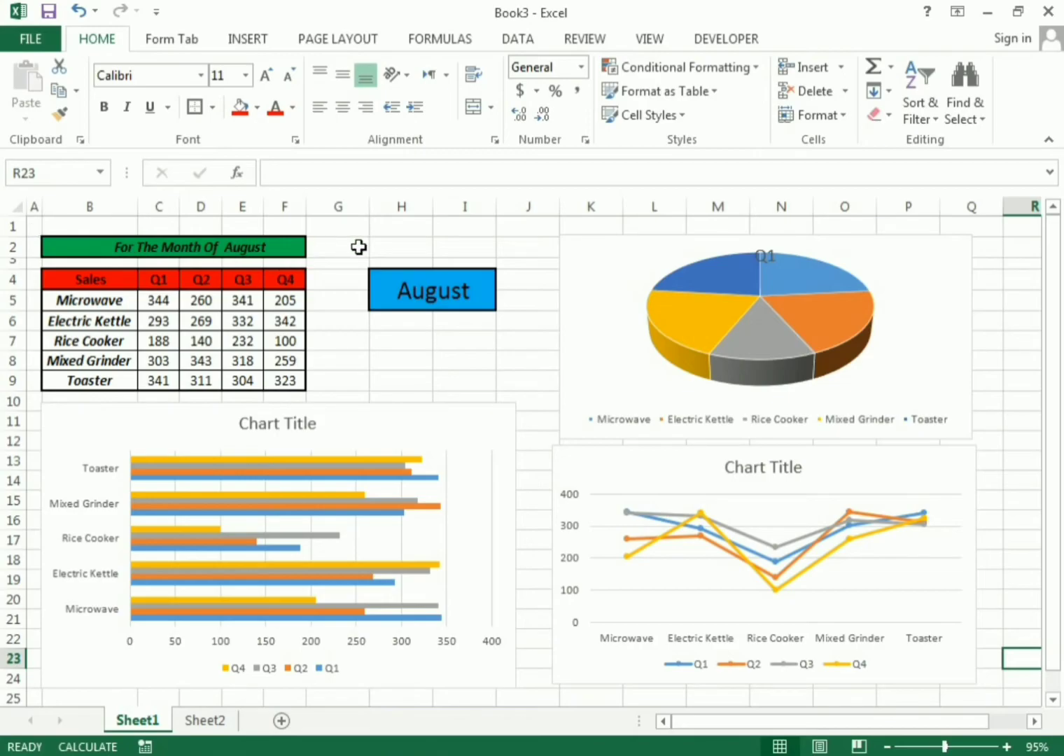
- Hide the gridlines on the dashboard sheet
left_click_drag(363, 235, 409, 233)
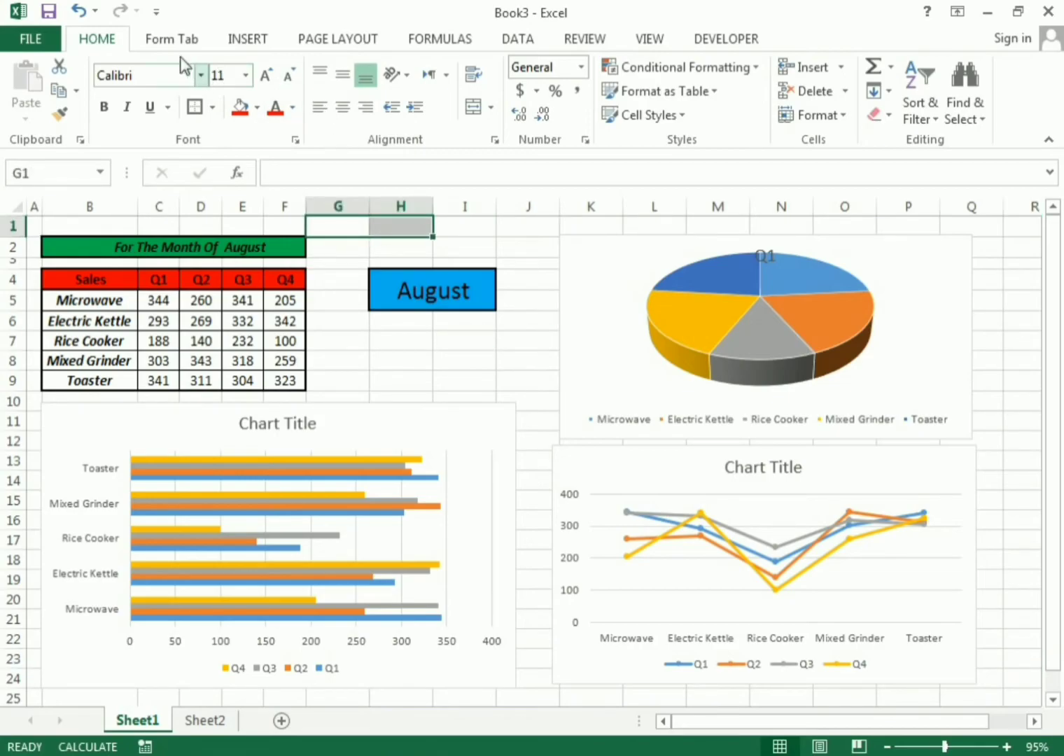
left_click(170, 38)
left_click(300, 39)
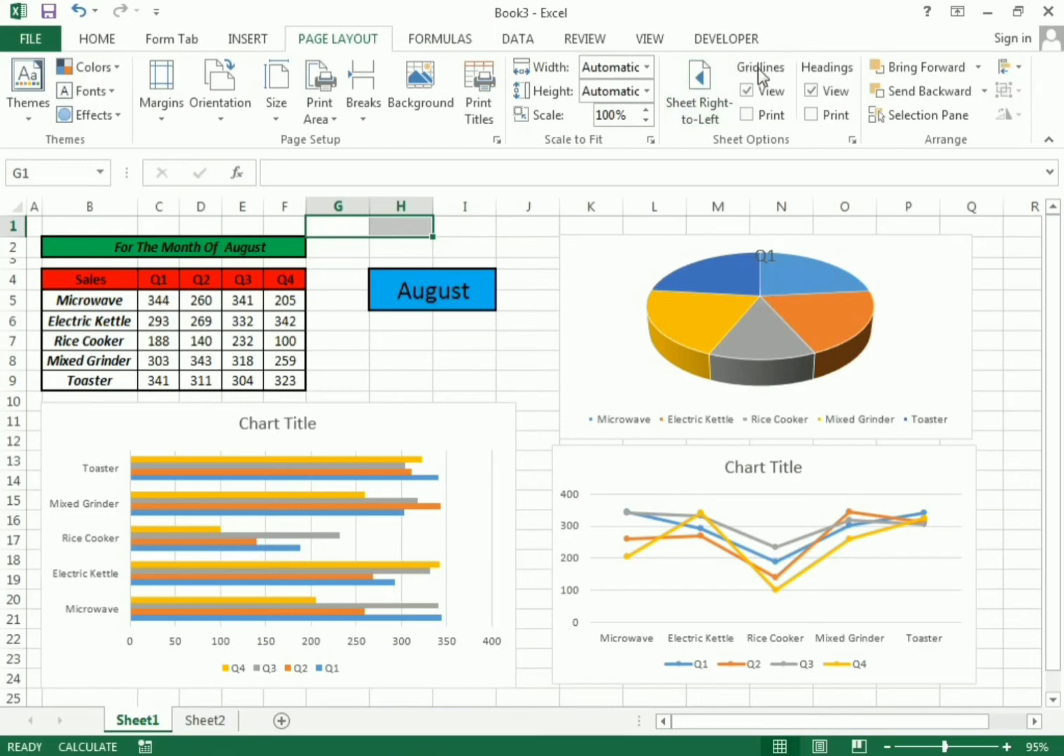
left_click(763, 96)
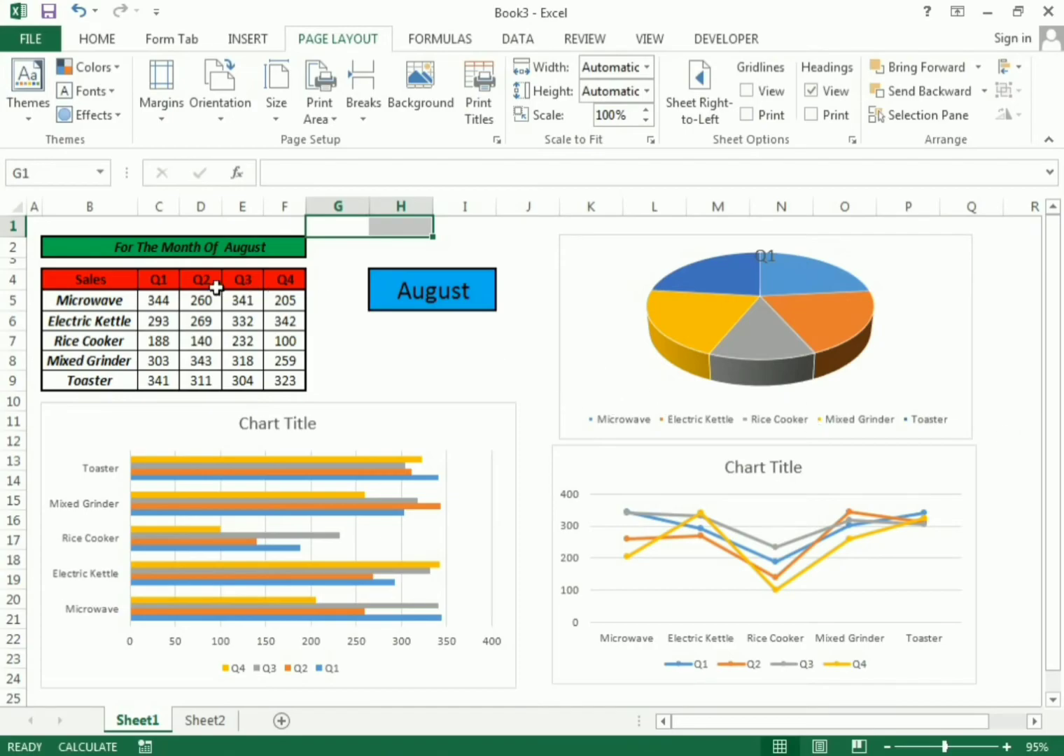
- Apply a thick box border around the whole dashboard range A1:Q24
left_click_drag(42, 223, 983, 685)
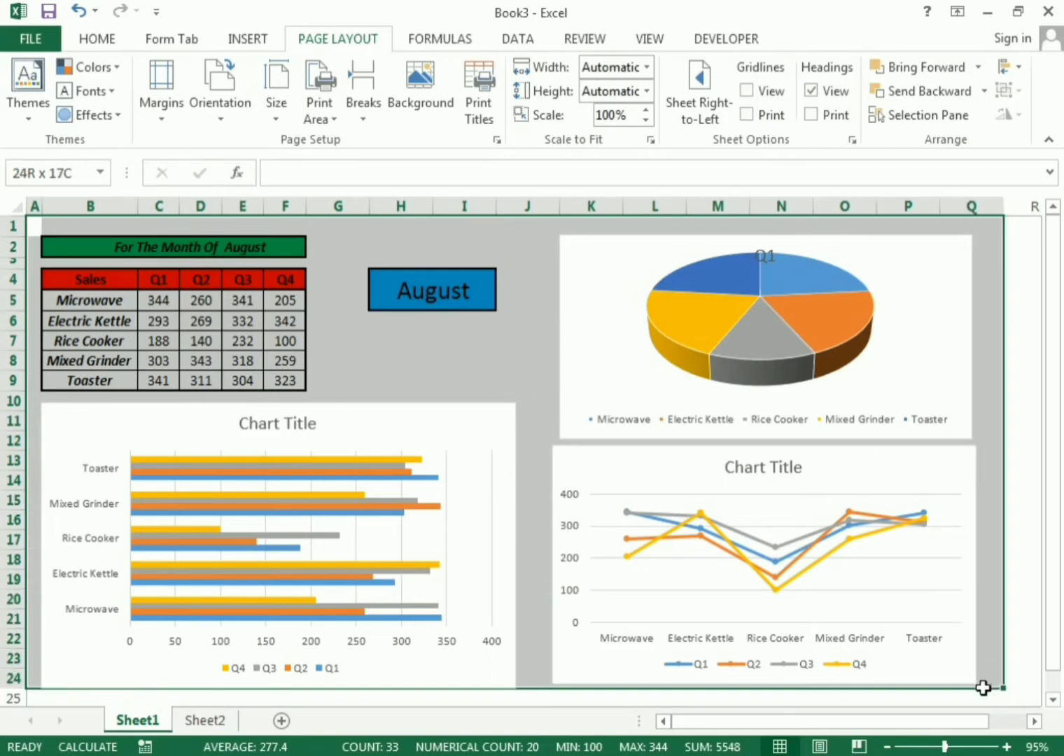
left_click_drag(984, 689, 984, 687)
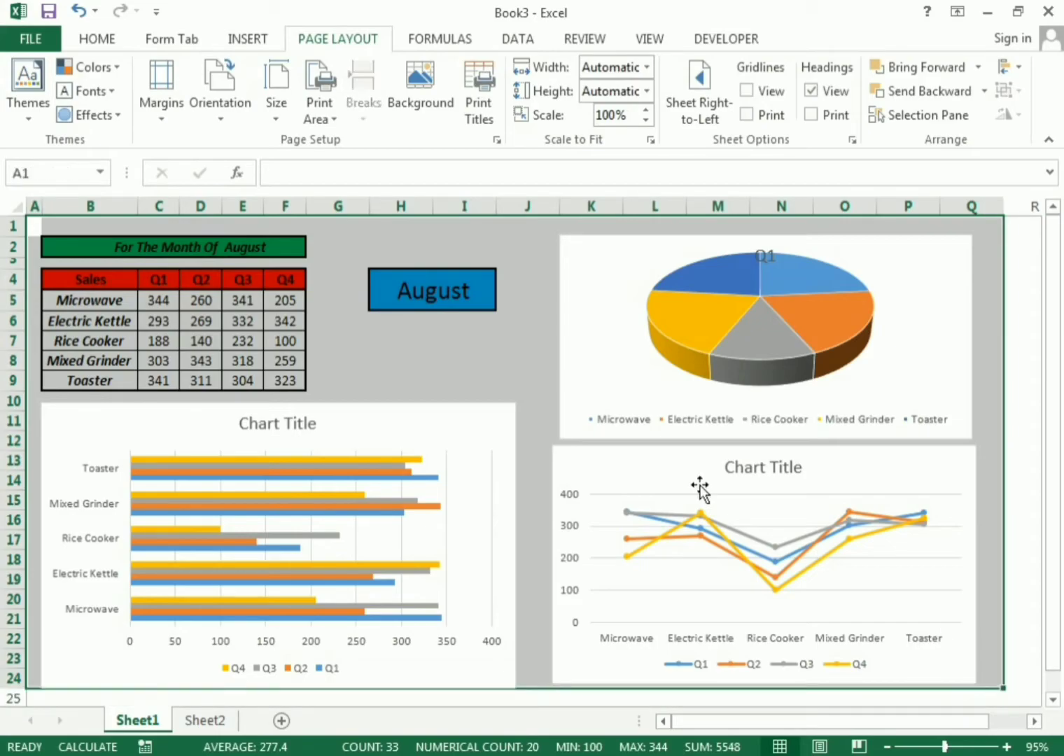
left_click(102, 39)
left_click(194, 107)
left_click(366, 699)
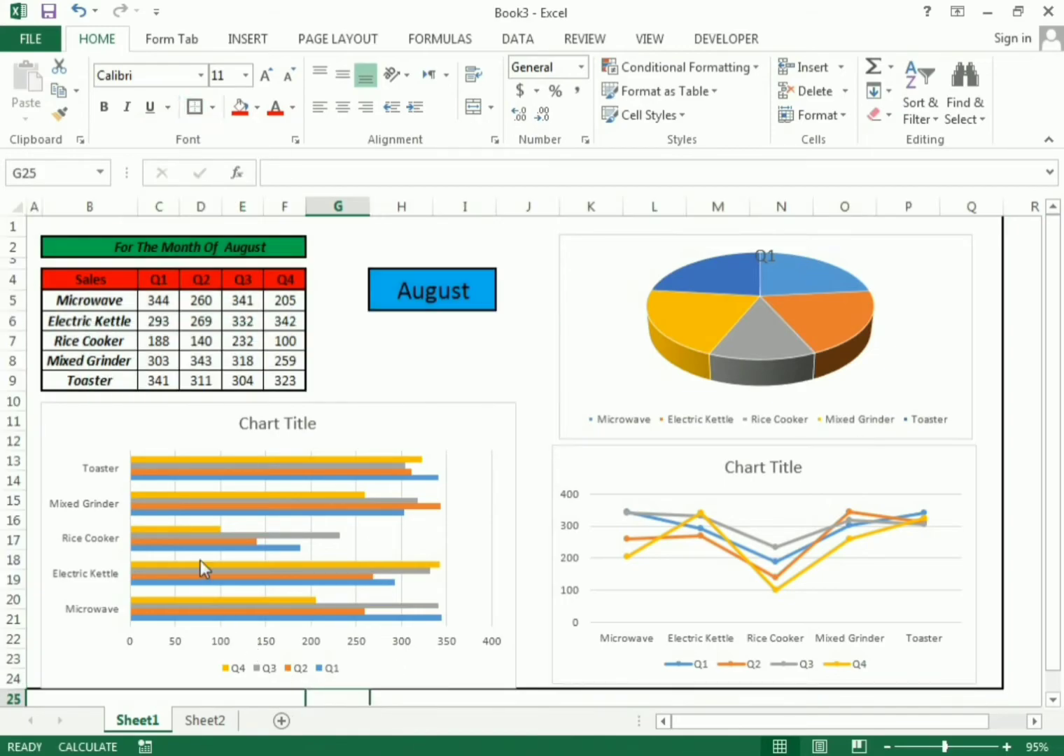
- Nudge the bar chart and the line chart slightly upward so both sit clear of the dashboard's lower border
left_click(138, 411)
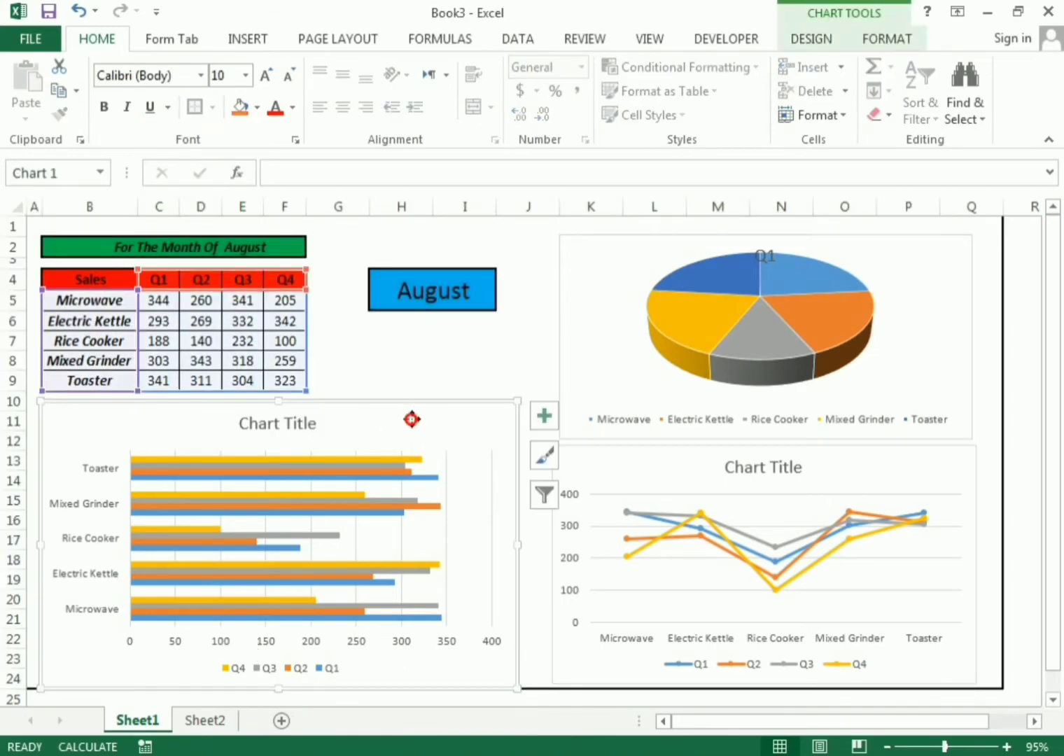
left_click_drag(411, 420, 409, 411)
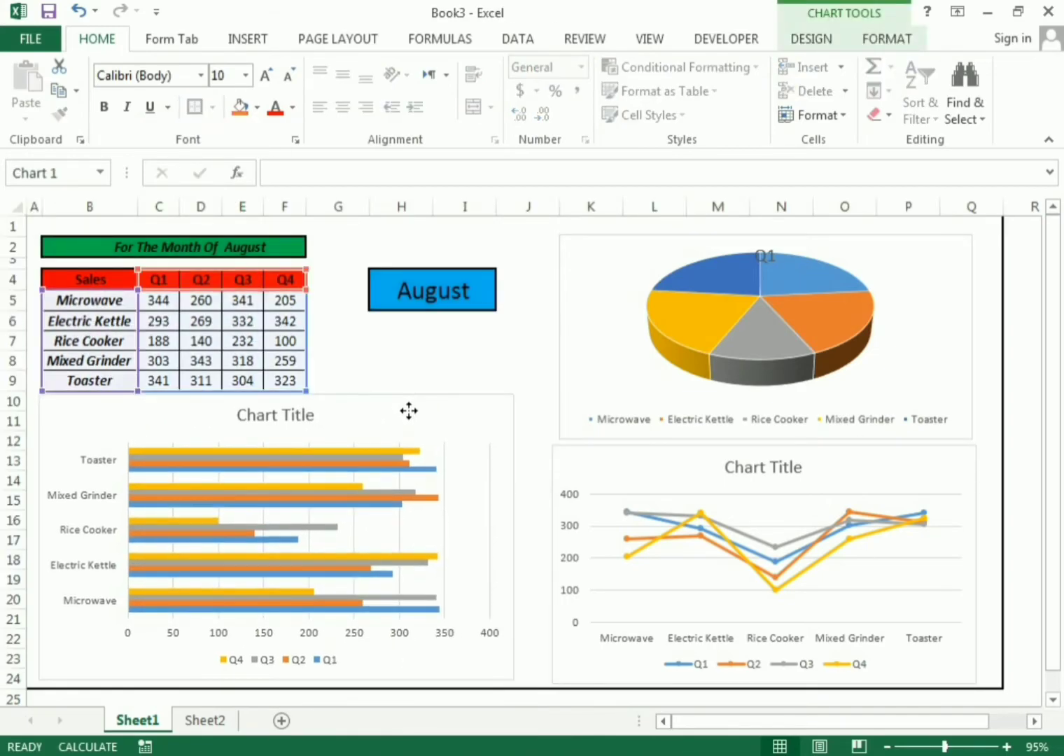
left_click(638, 453)
left_click_drag(637, 452, 642, 447)
left_click(1031, 597)
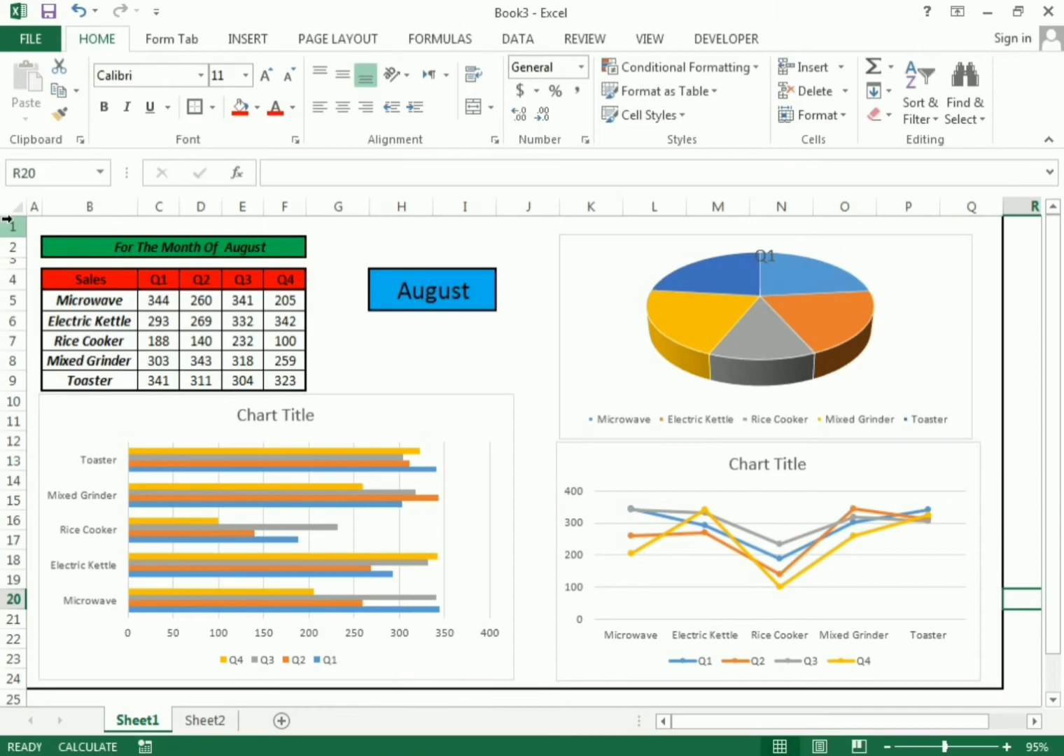
- Insert a blank row above row 1 and reduce its height to a thin margin
left_click(14, 226)
right_click(16, 228)
left_click(44, 369)
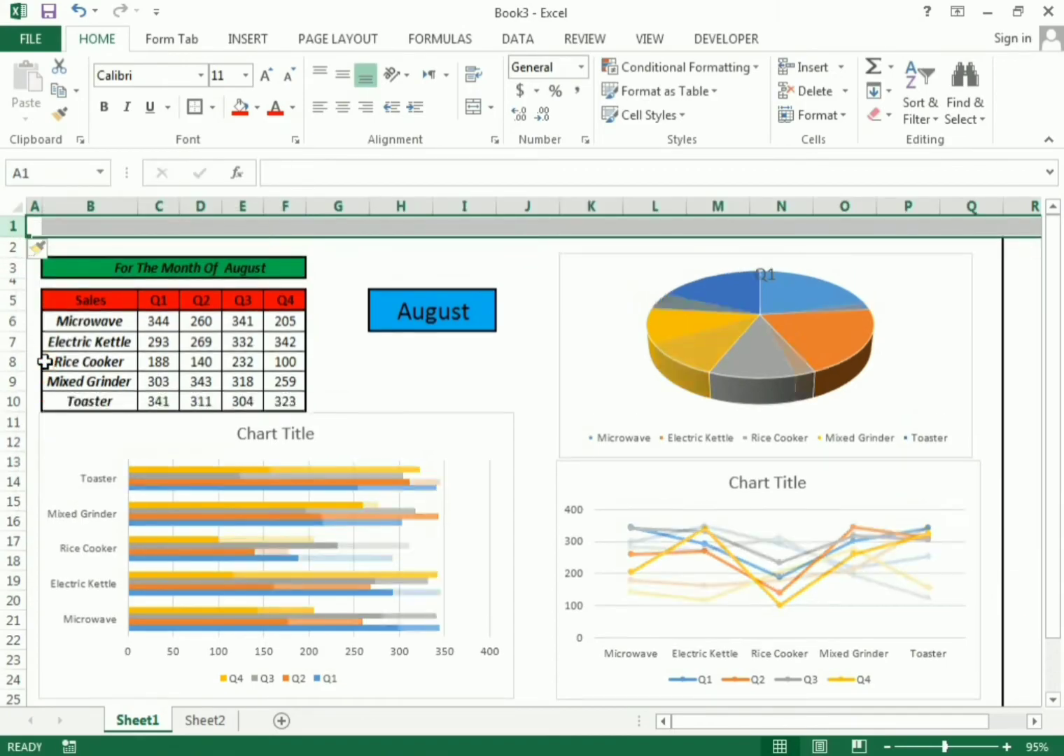
left_click_drag(18, 238, 24, 223)
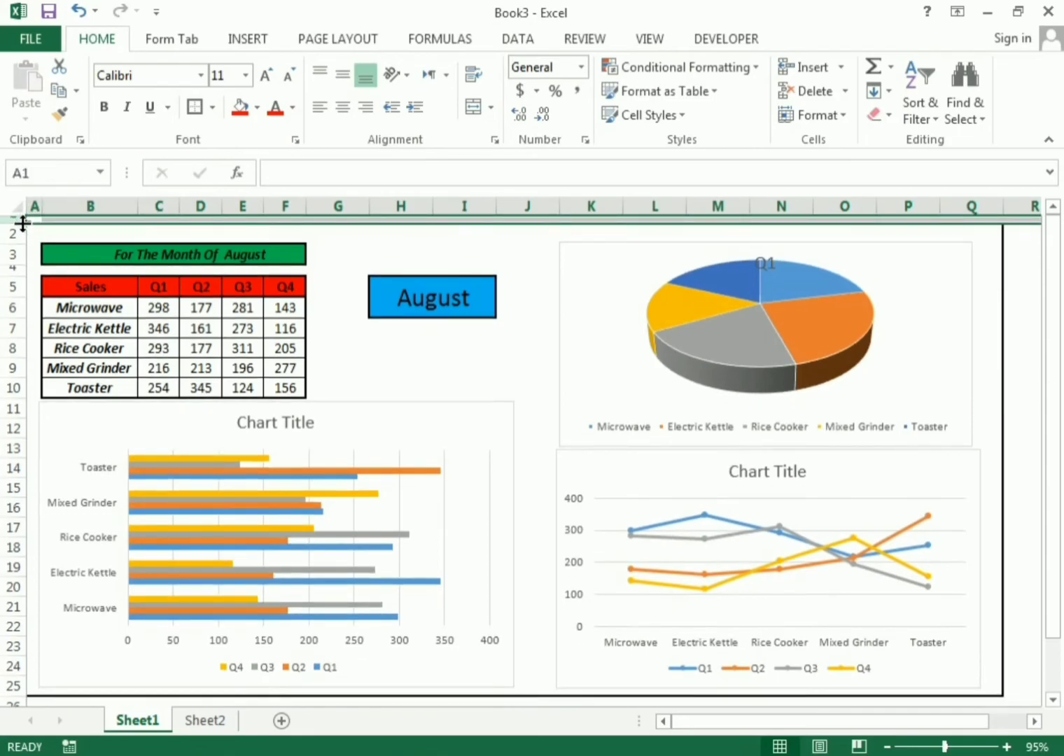
- Insert a blank column before column A and narrow it to a thin margin
right_click(37, 205)
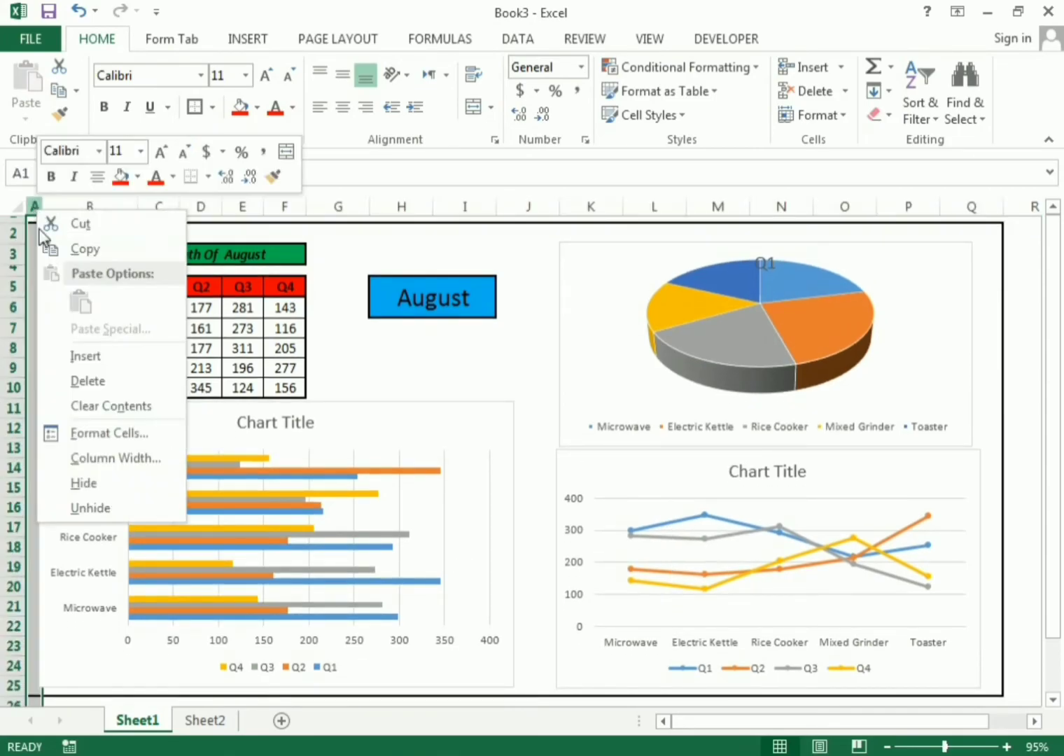
left_click(63, 354)
left_click_drag(84, 212, 36, 207)
left_click(420, 392)
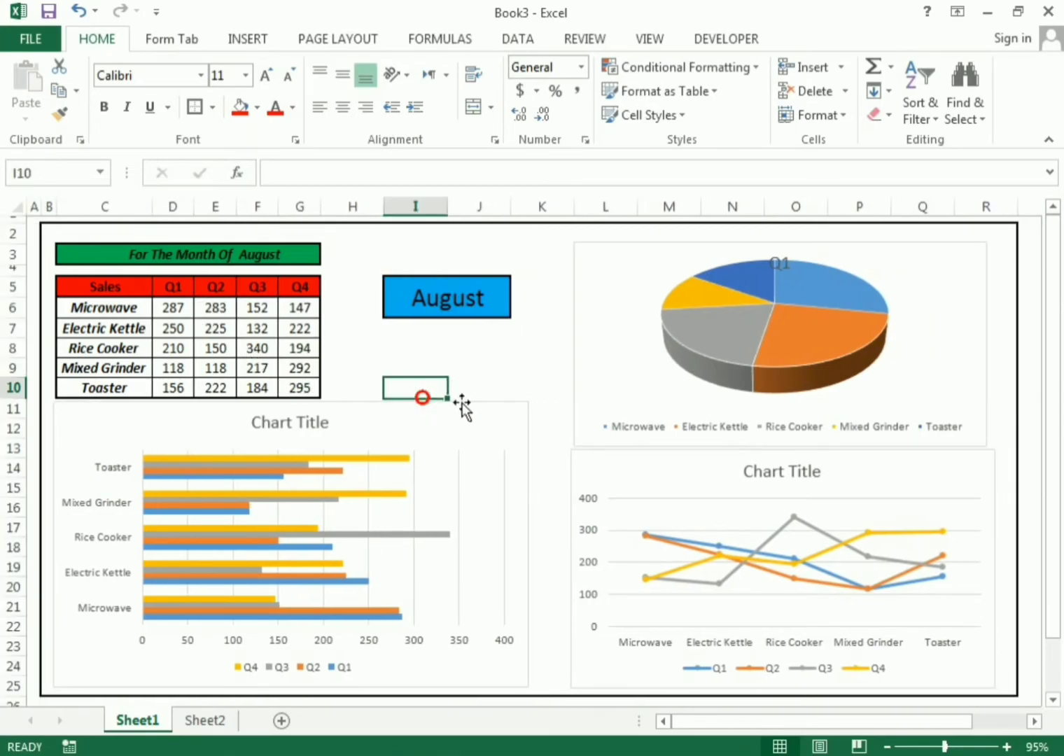
- Move the pie chart's Q1 title off the pie into the chart's upper-right corner
left_click(554, 439)
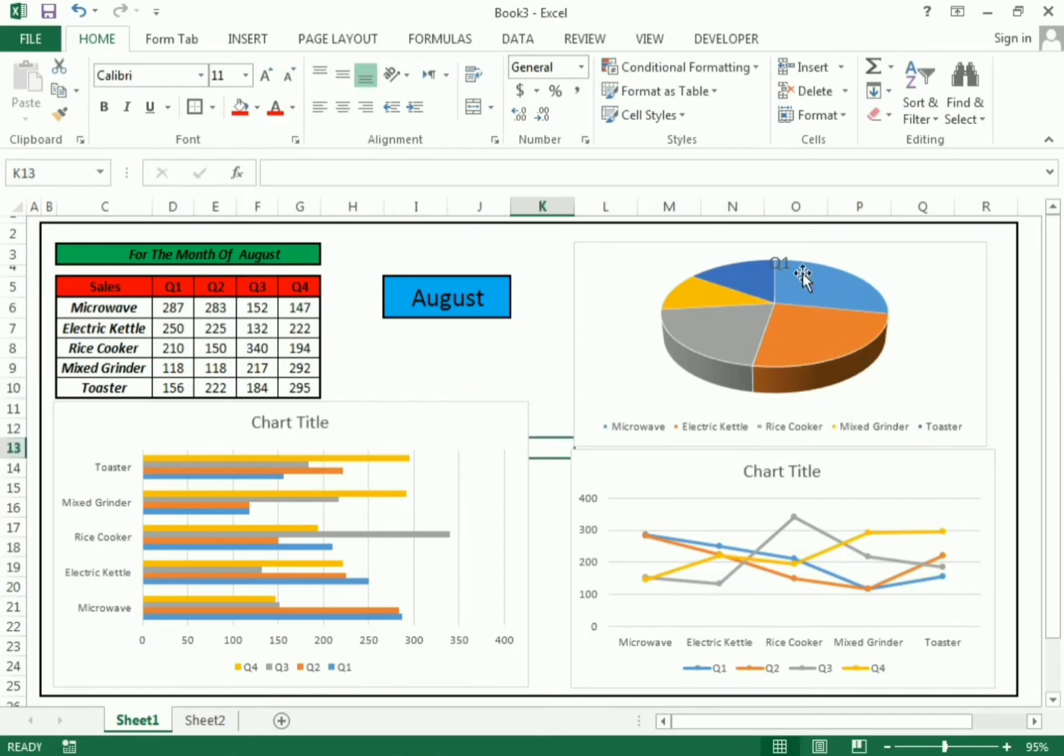
left_click_drag(776, 264, 949, 259)
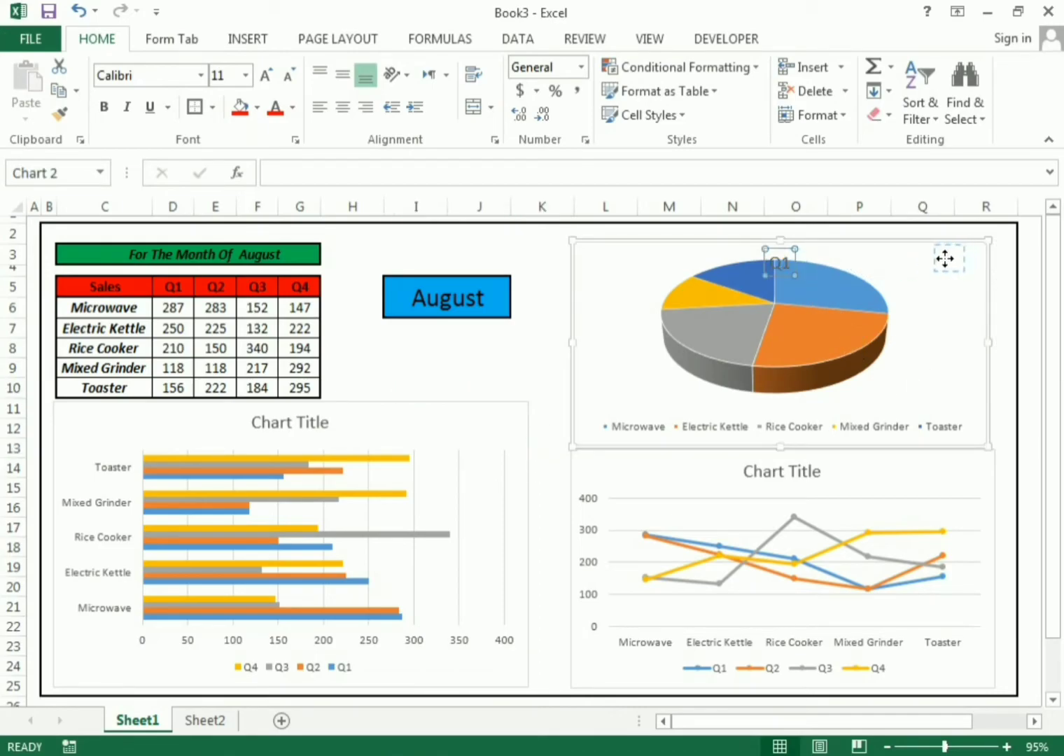
double_click(292, 426)
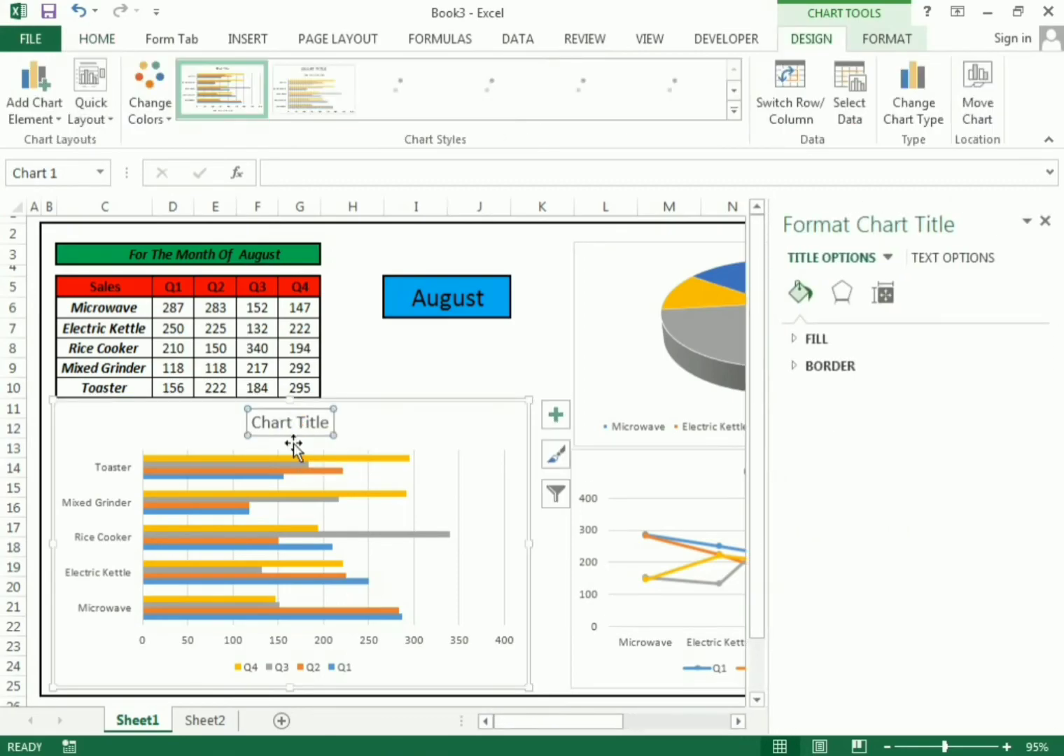
type("Mont")
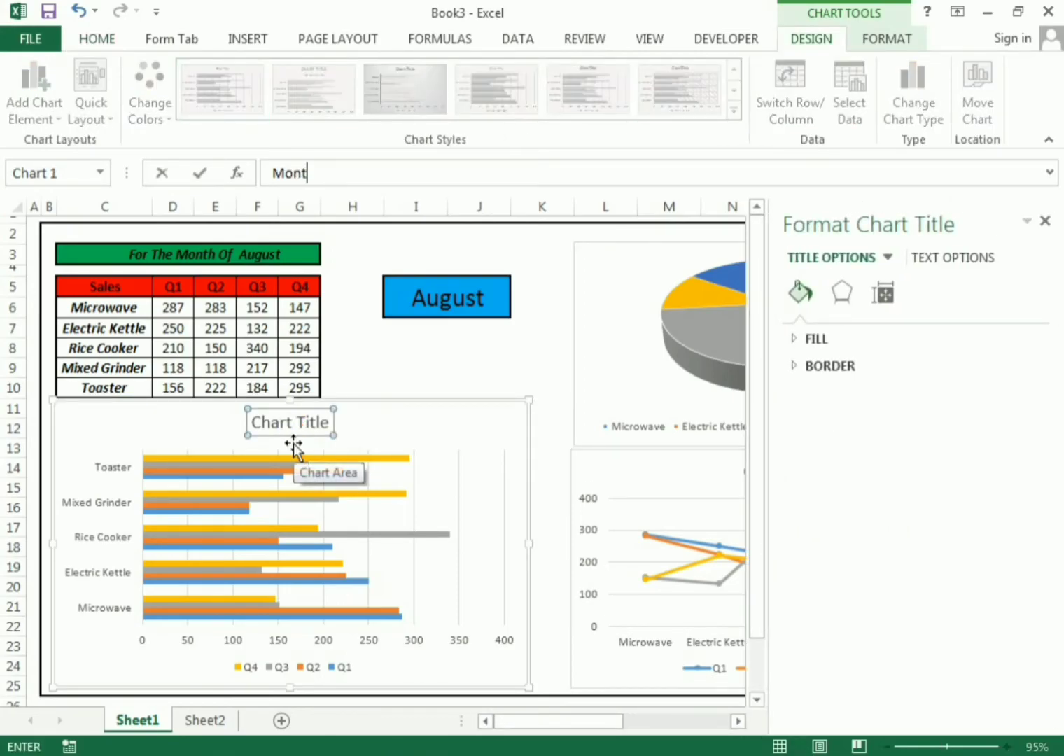
key("Escape")
left_click(1046, 219)
- Replace the bar chart's placeholder title with "Monthly Sales Report"
double_click(311, 423)
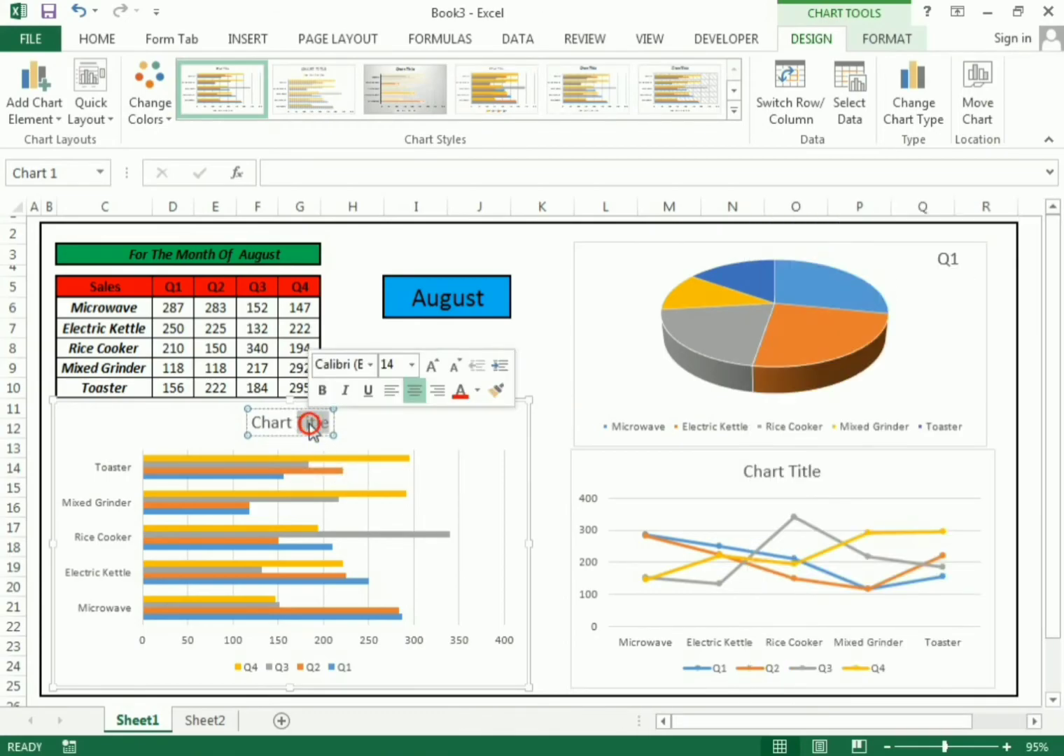
key("BackSpace")
key("BackSpace")
key("BackSpace")
key("BackSpace")
key("BackSpace")
key("BackSpace")
key("BackSpace")
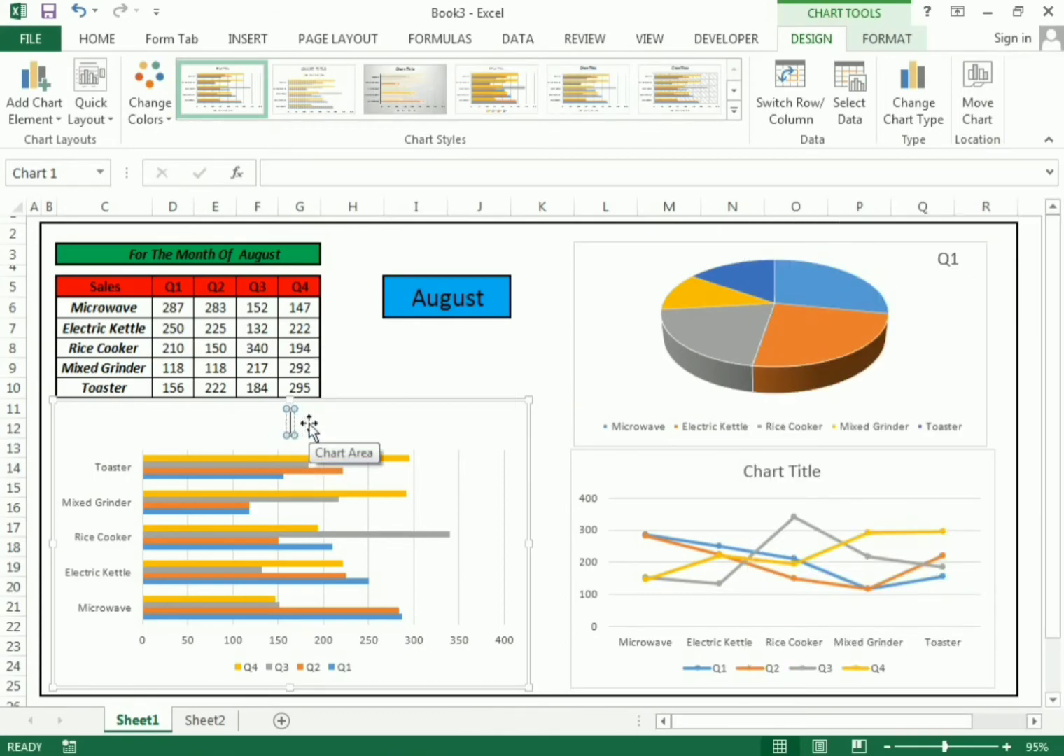
type("Monthly")
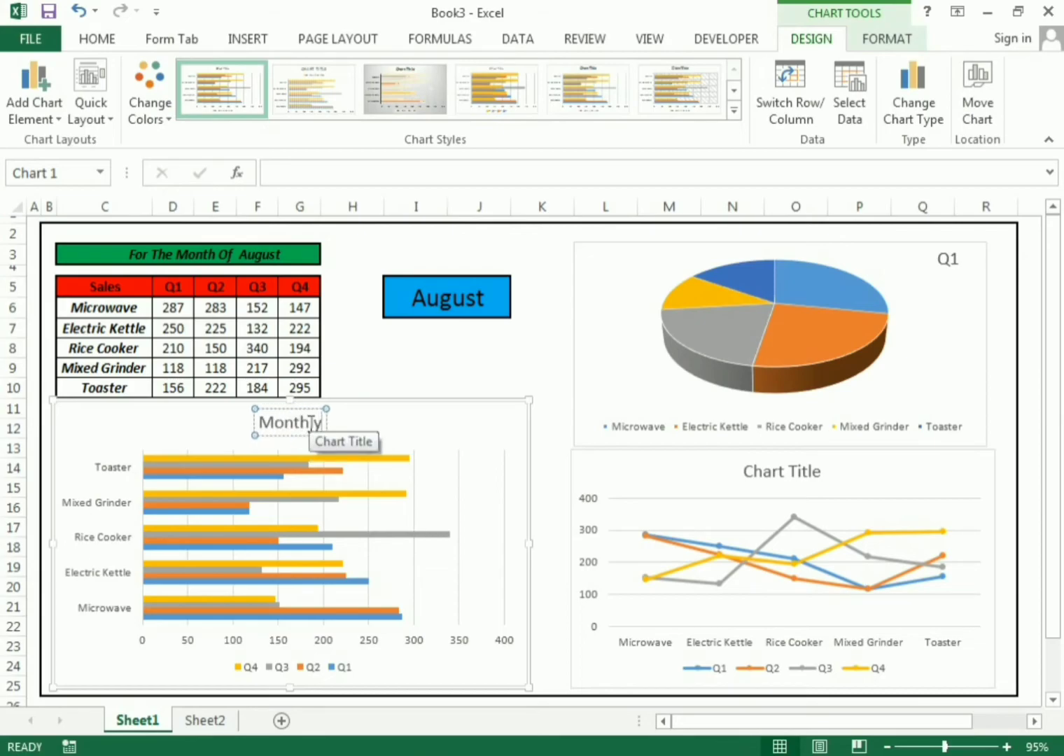
type(" Sal")
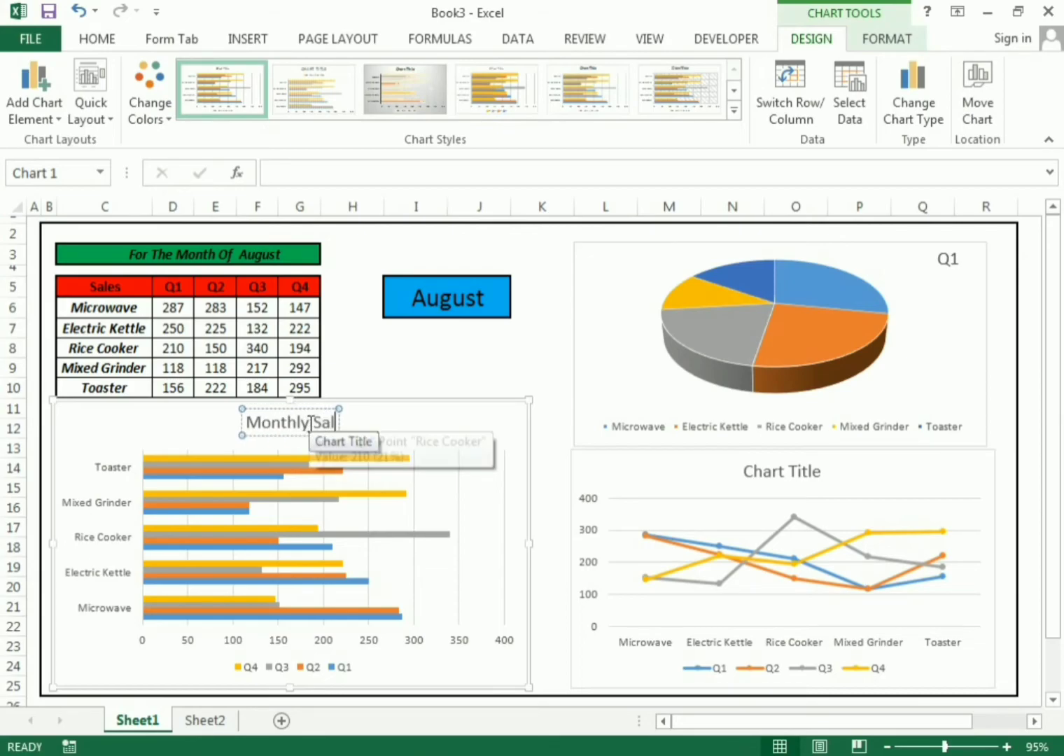
type("es Report")
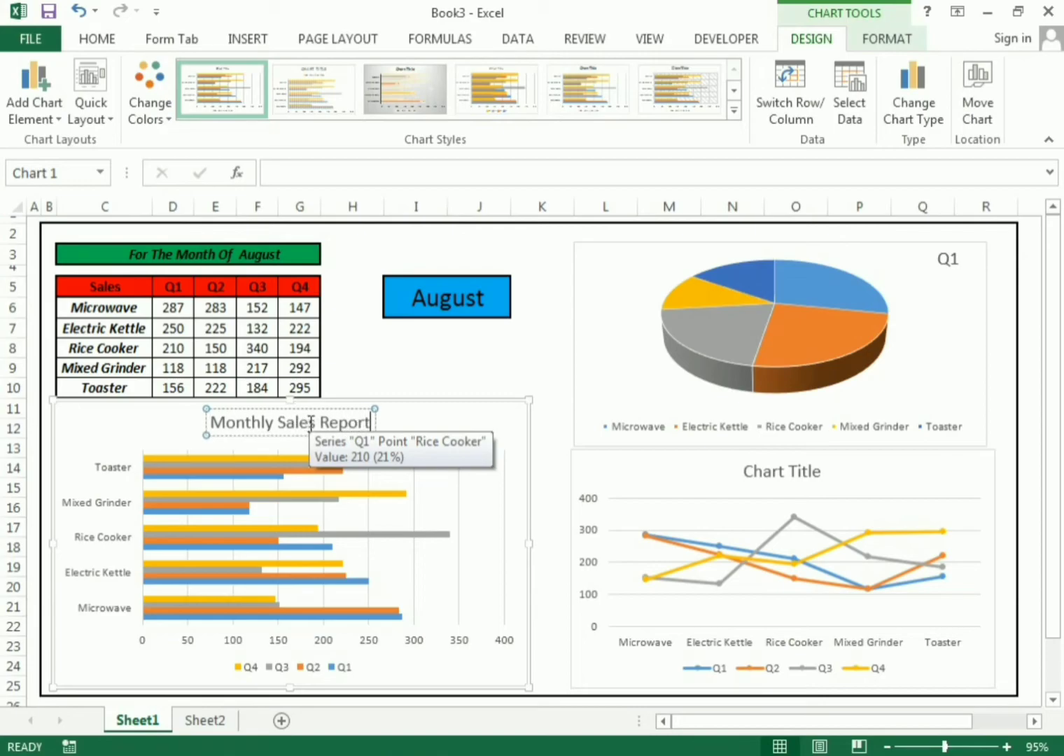
- Format the bar chart's title at size 16 in bold with a light green fill
left_click(326, 422)
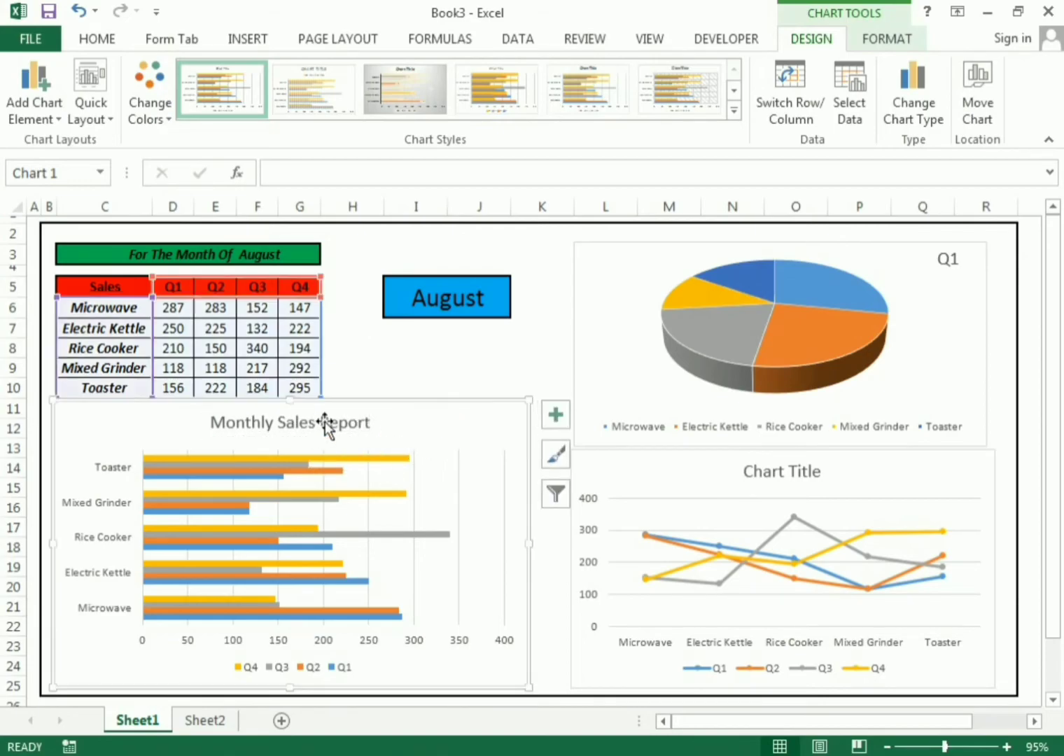
left_click(111, 46)
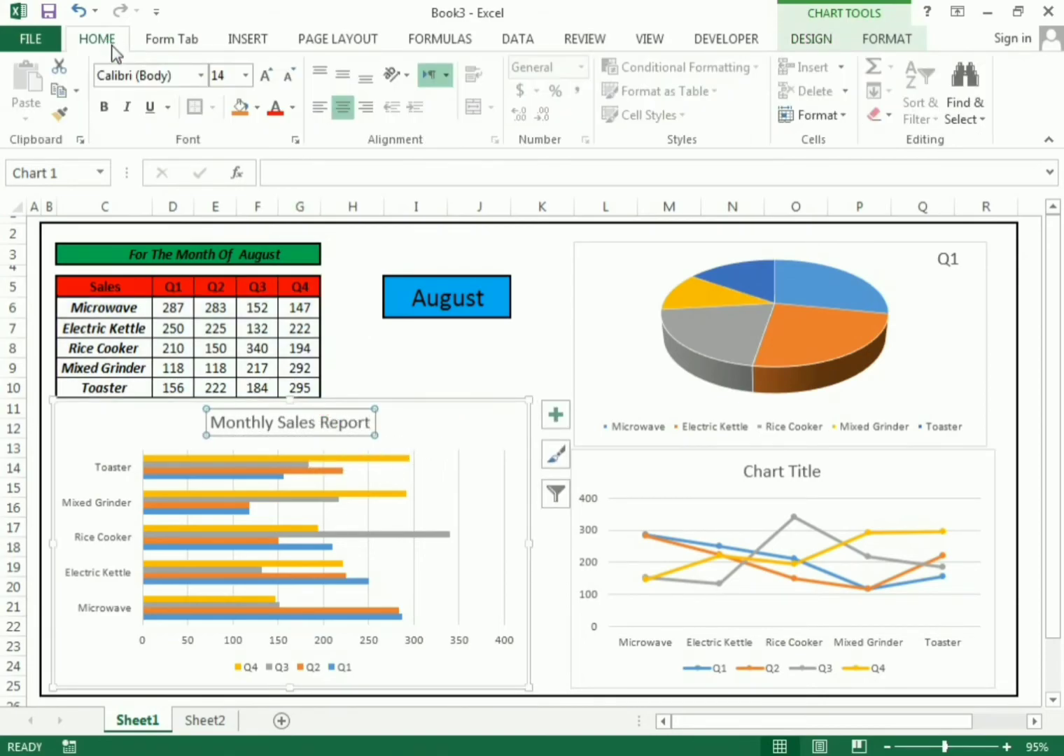
left_click(264, 78)
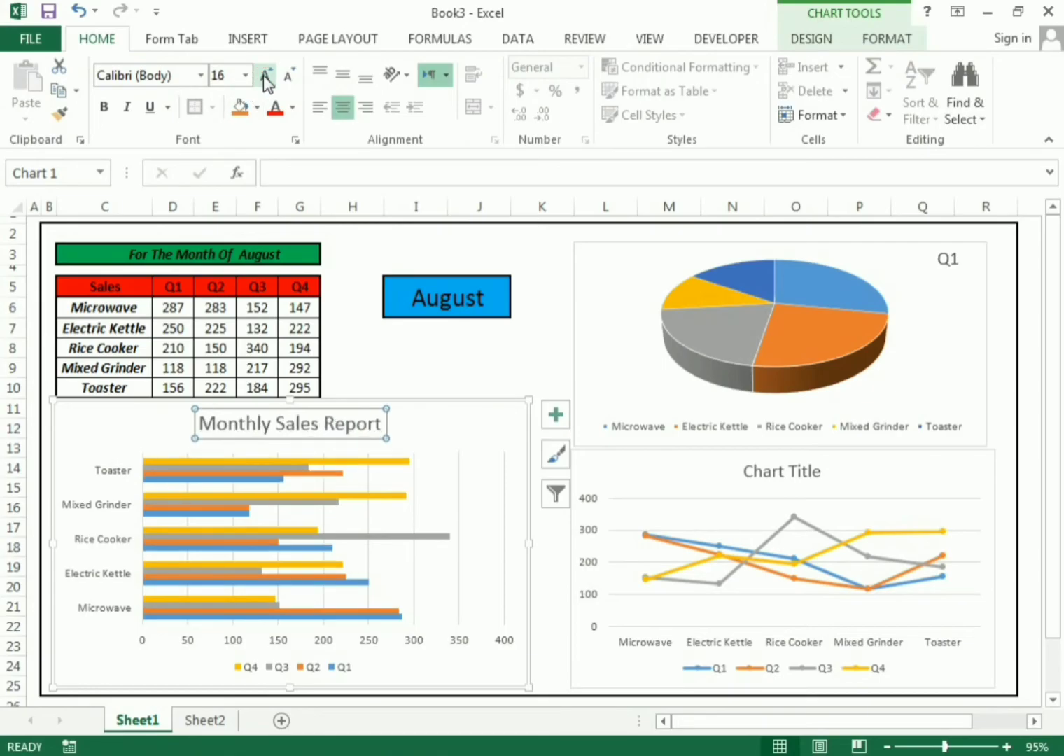
left_click(103, 107)
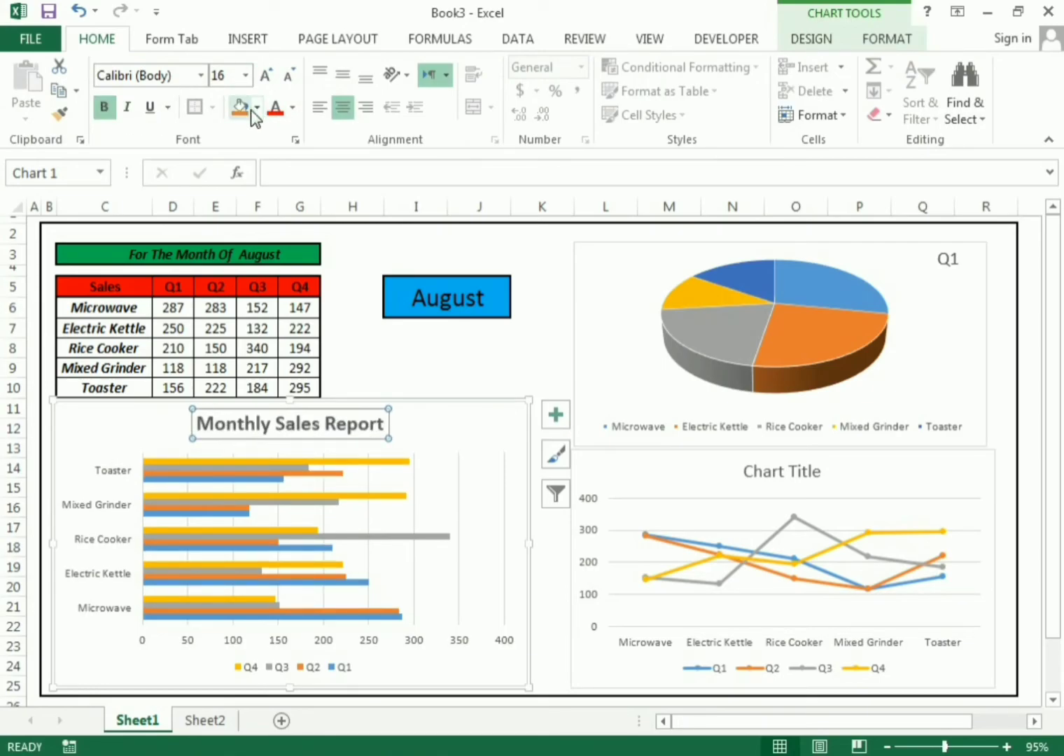
left_click(258, 107)
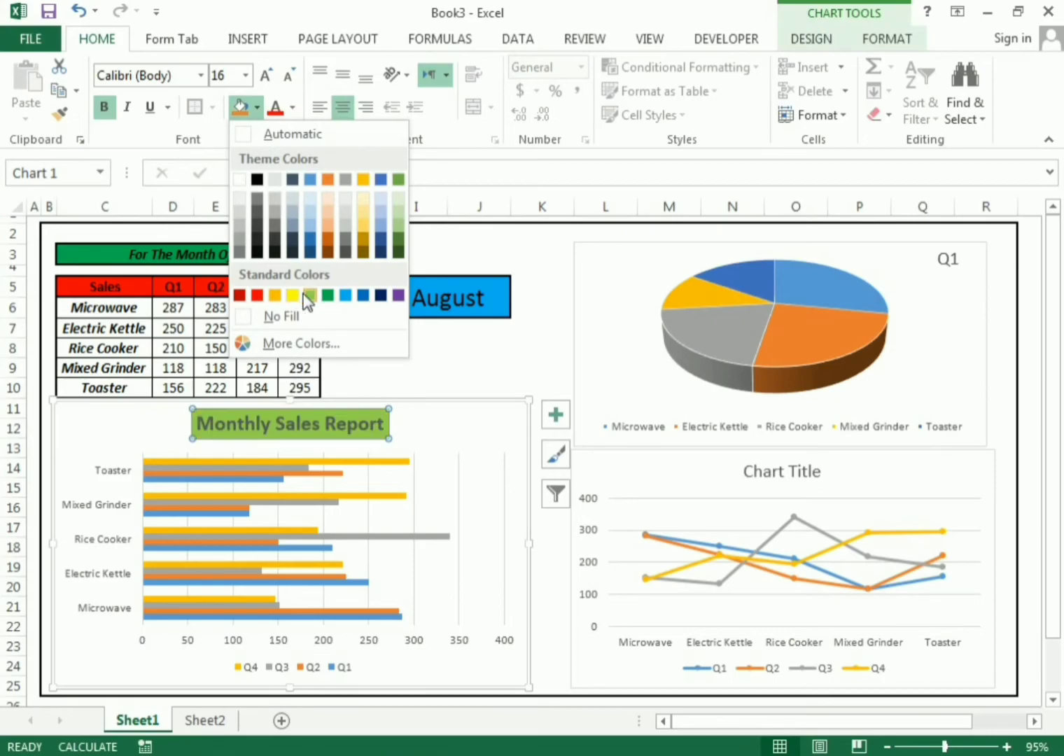
left_click(305, 296)
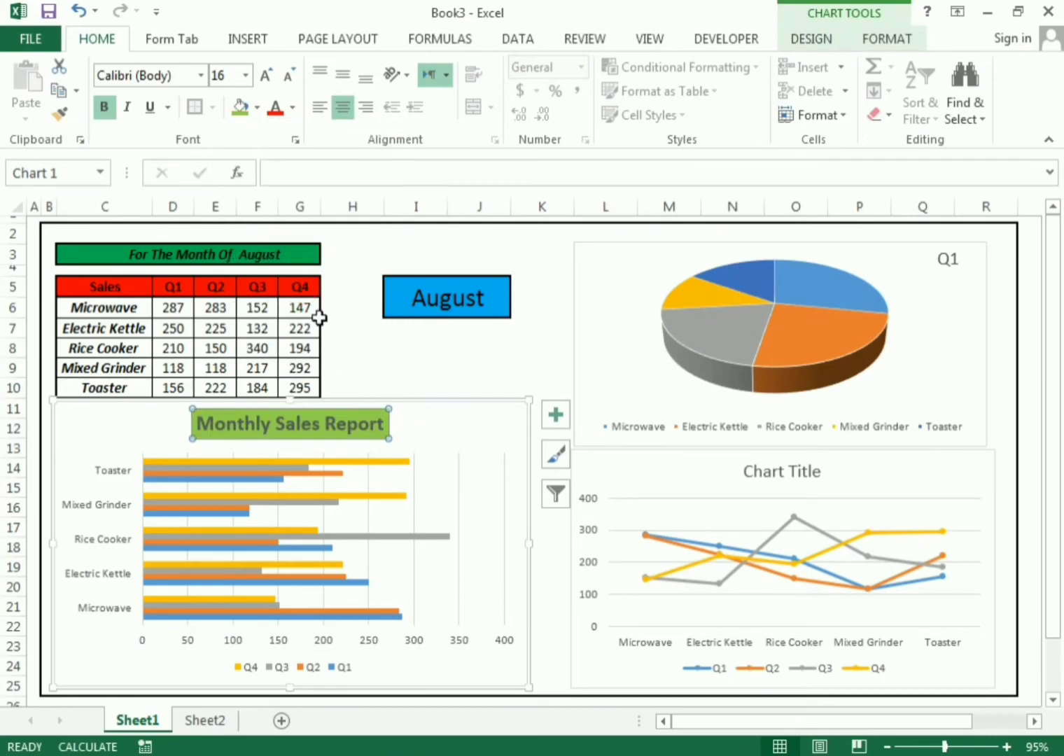
- Replace the line chart's placeholder title with "Data In Line Chart"
double_click(783, 471)
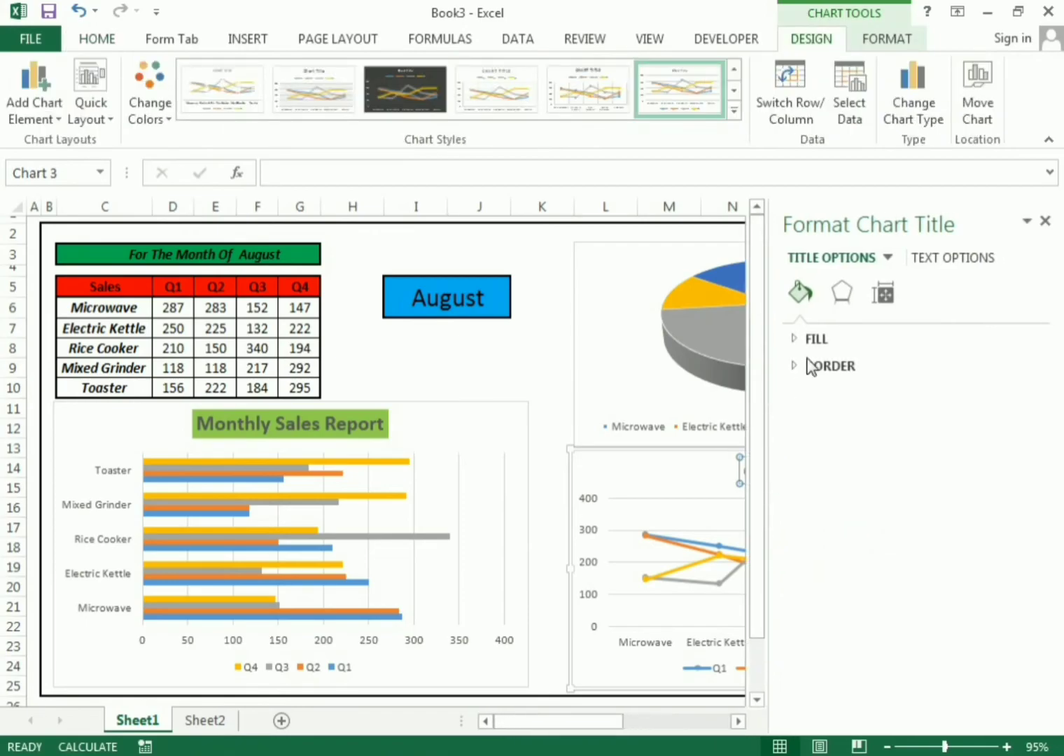
left_click(1045, 221)
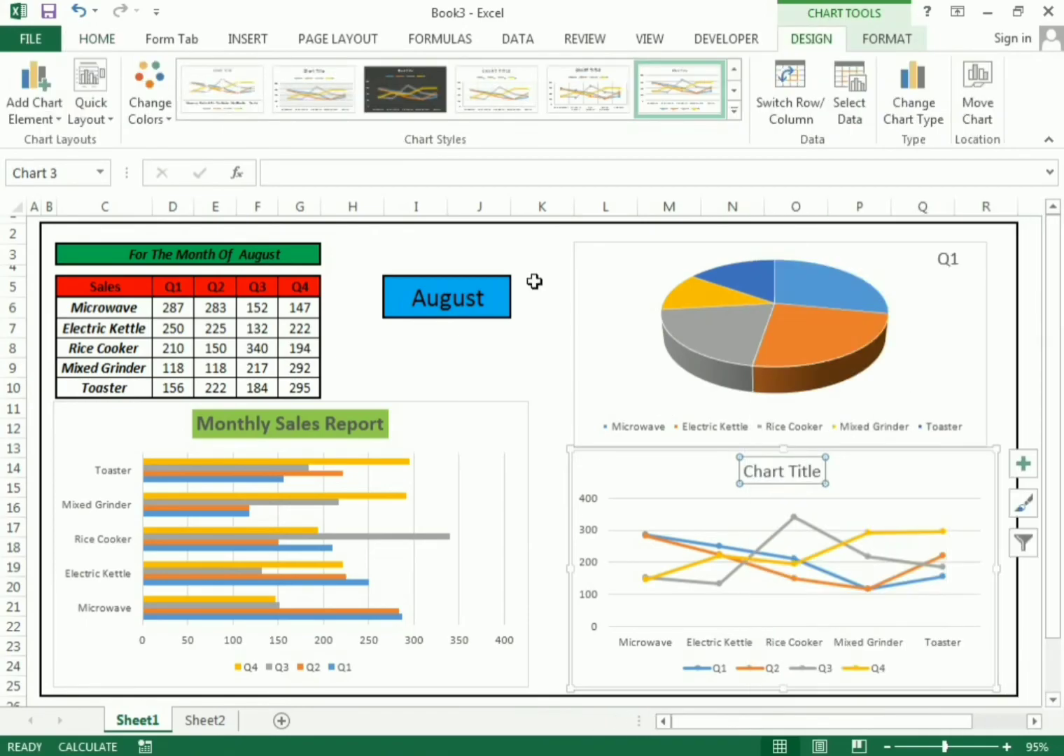
left_click(100, 40)
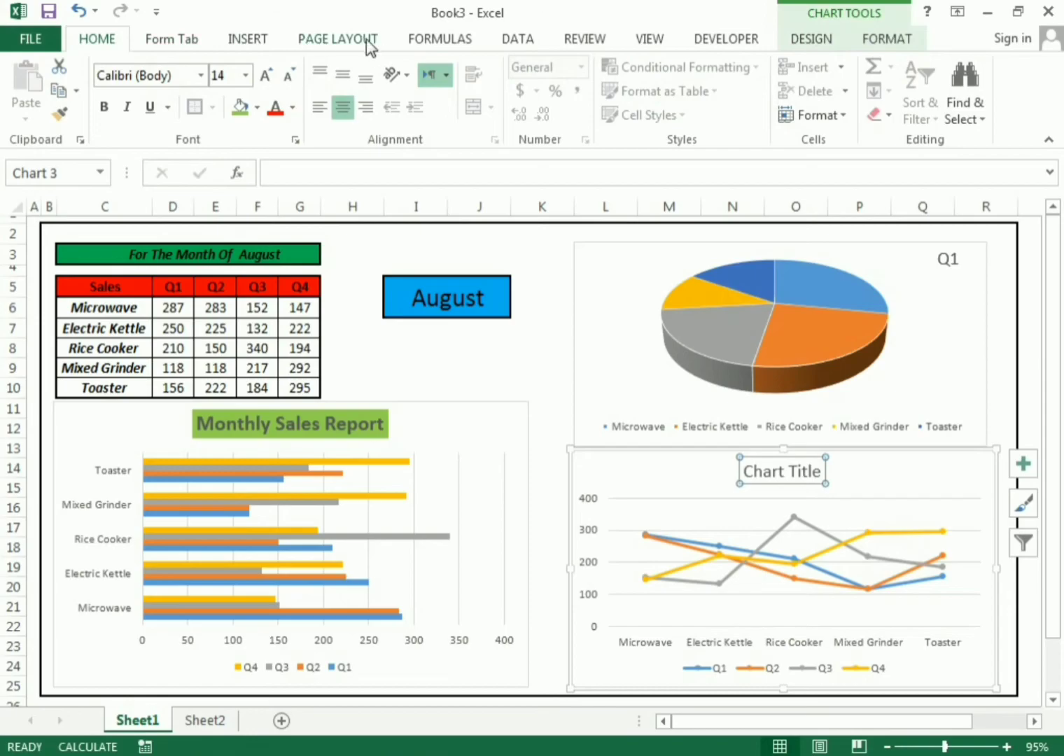
left_click(247, 41)
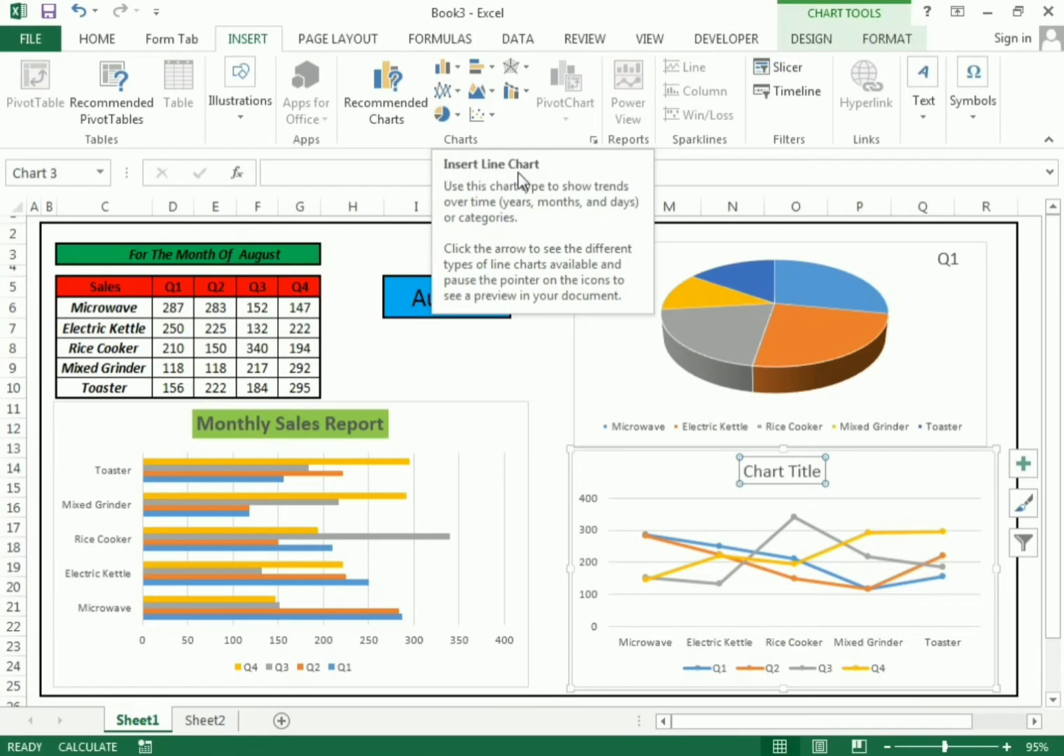
triple_click(777, 461)
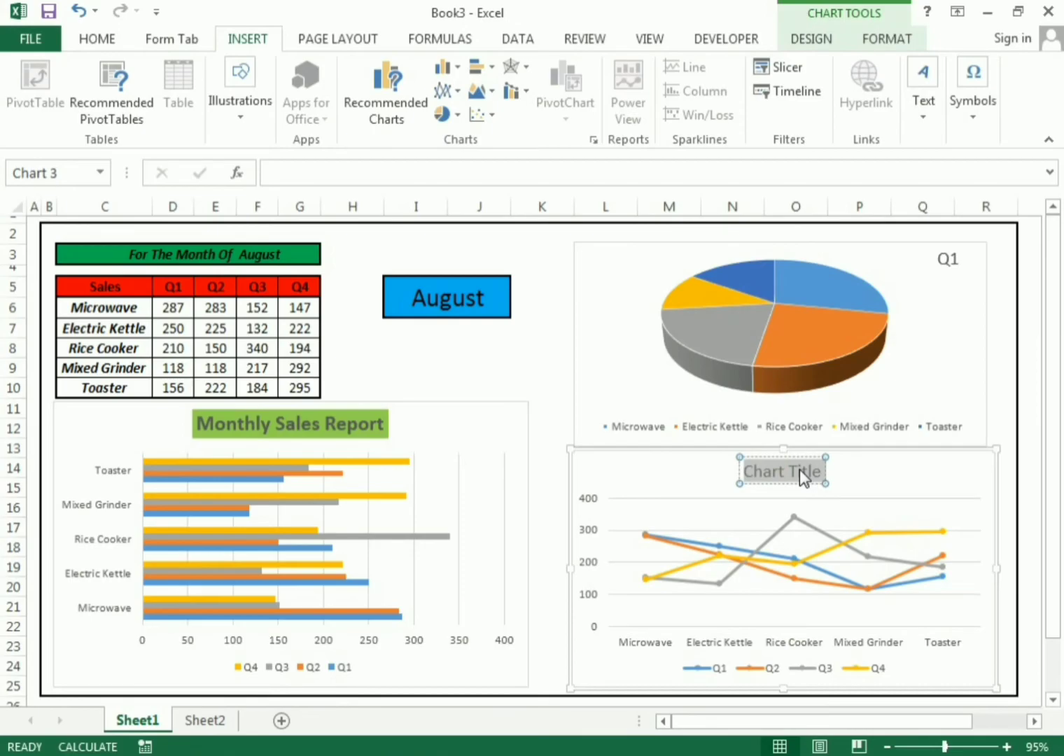
type("Data In")
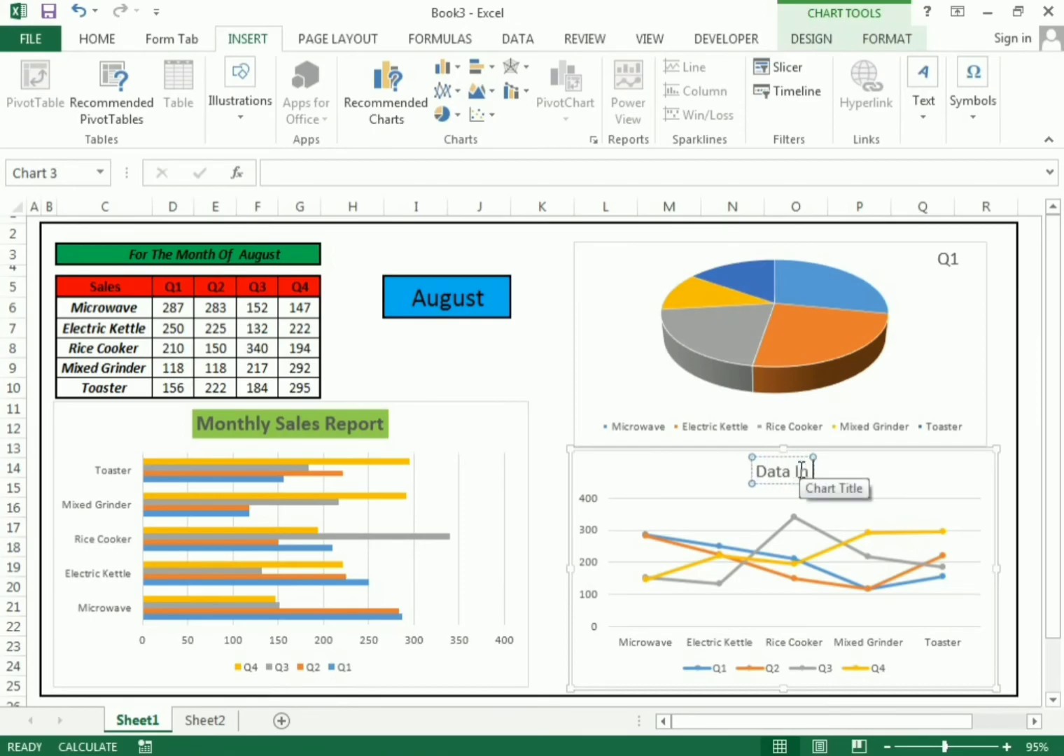
type(" Insert il")
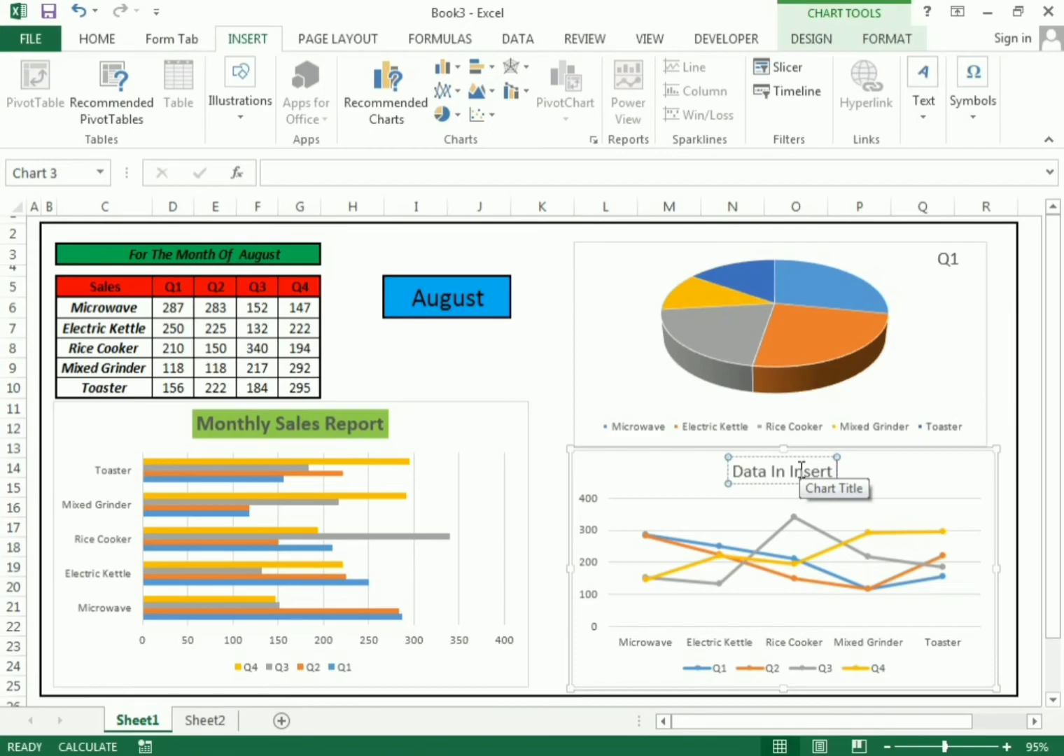
key("BackSpace")
key("BackSpace")
key("BackSpace")
key("BackSpace")
key("BackSpace")
key("BackSpace")
key("BackSpace")
key("BackSpace")
key("BackSpace")
type("Line Charg")
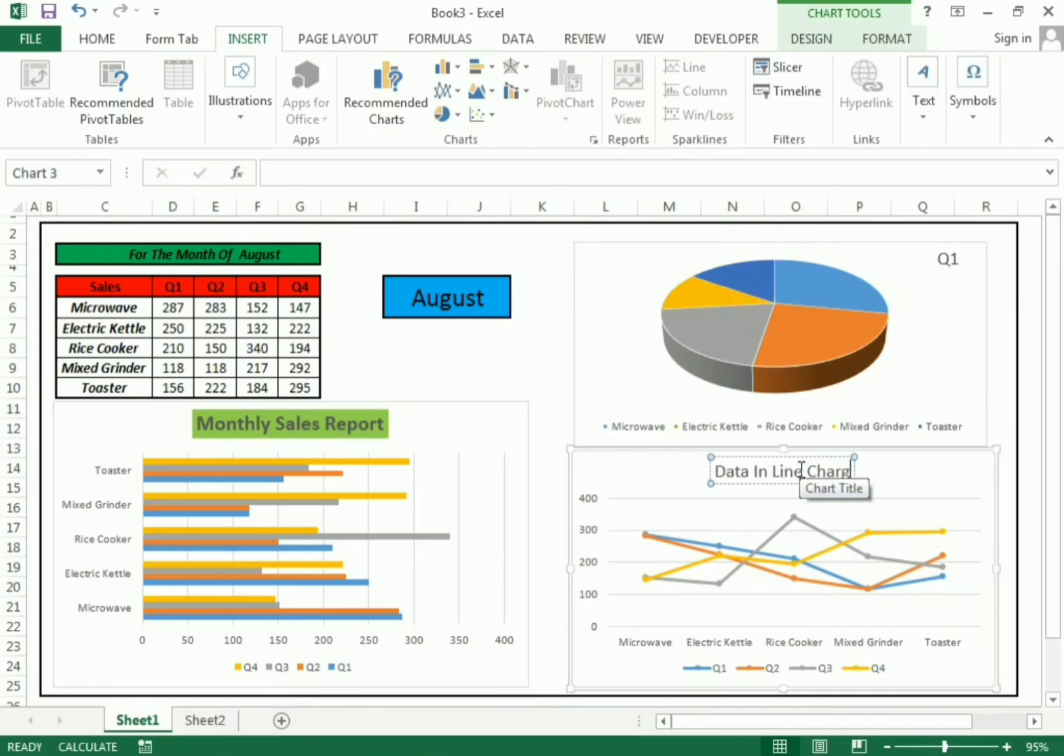
key("BackSpace")
type("t")
left_click(897, 487)
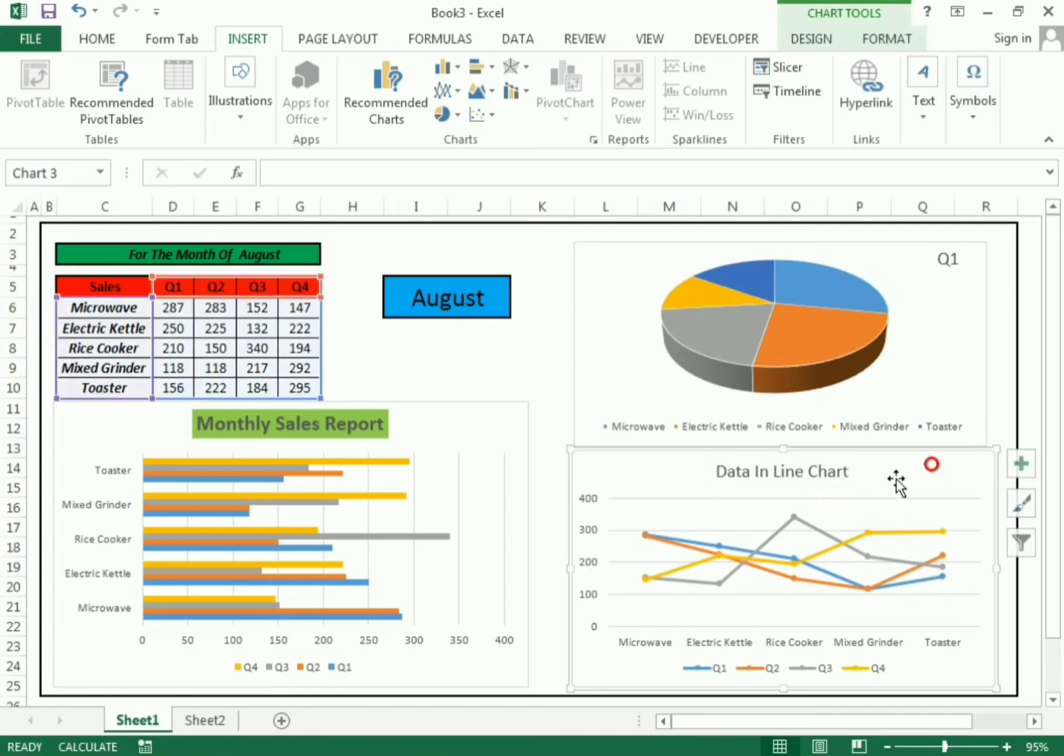
- Make the line chart's title bold and italic, and enlarge its font by one size
left_click(805, 476)
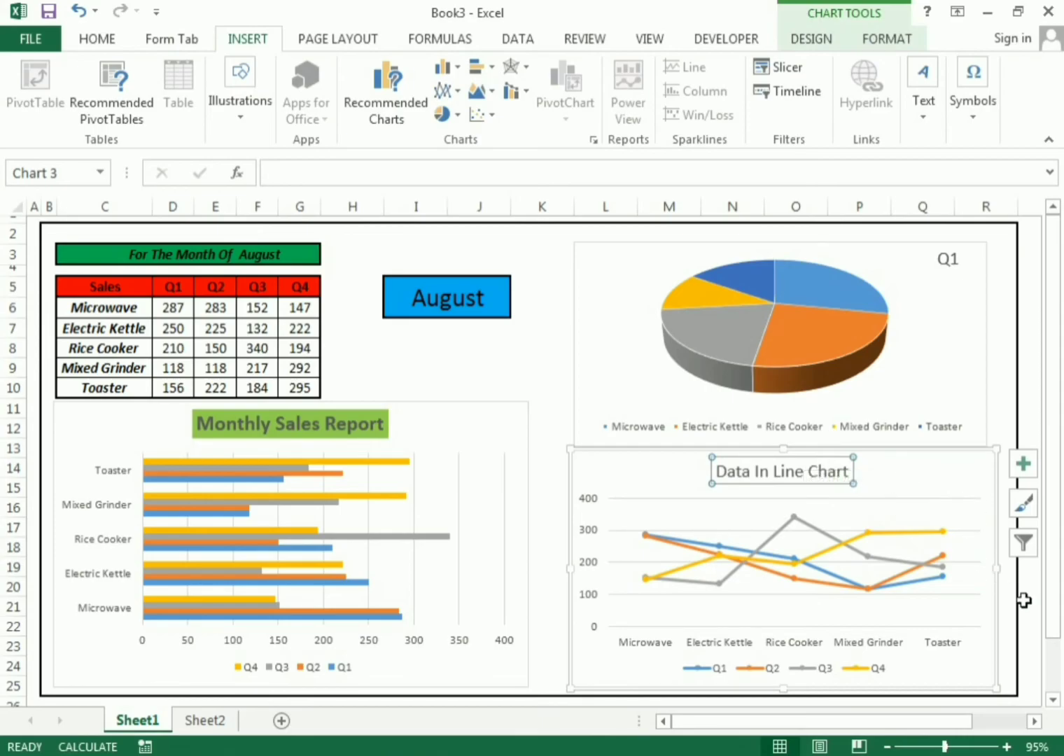
left_click_drag(716, 472, 848, 482)
left_click(105, 37)
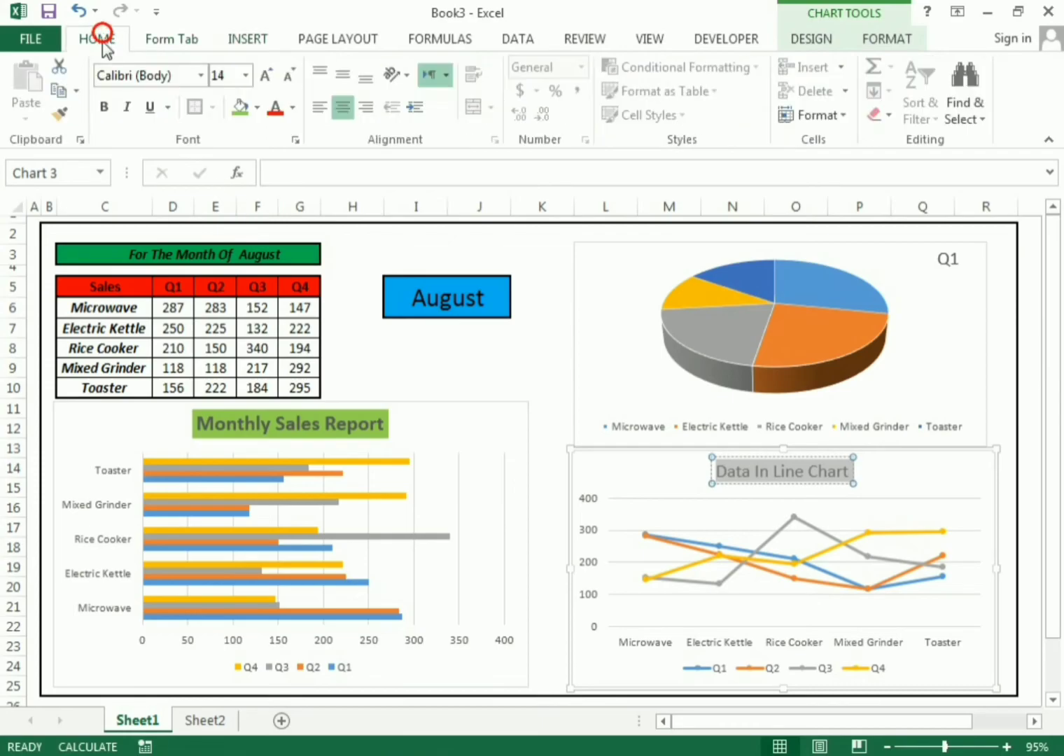
left_click(105, 106)
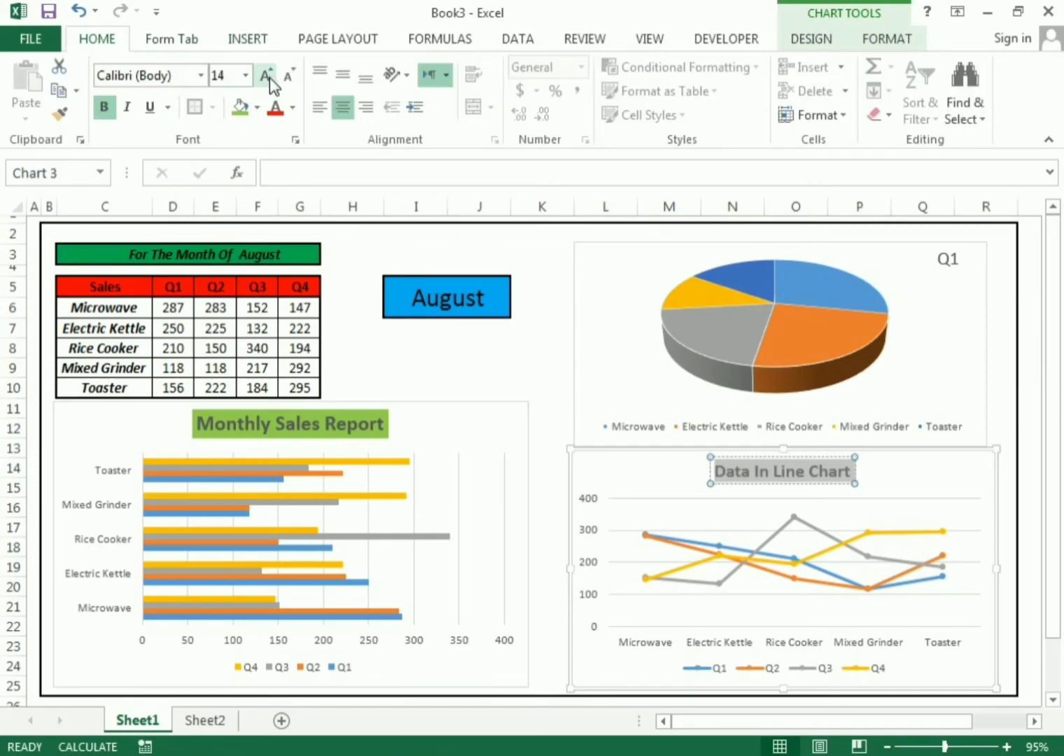
left_click(267, 76)
left_click(130, 107)
left_click(1023, 533)
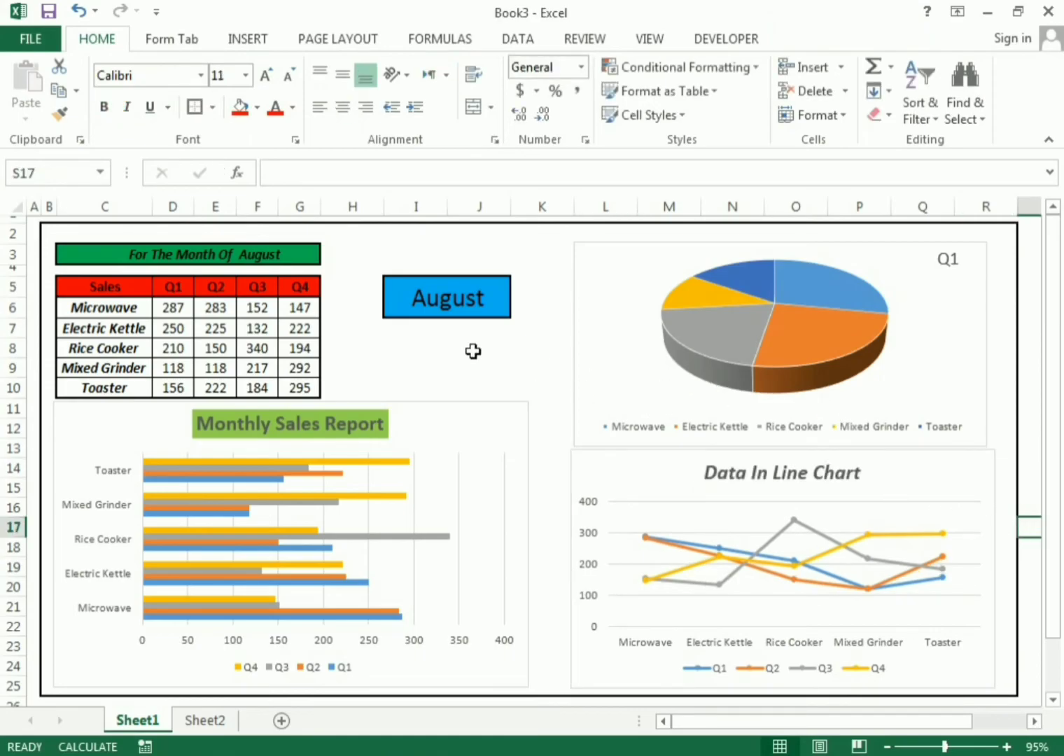
- Test the dashboard's month drop-down in cell I5 by choosing October, followed by November
left_click(370, 361)
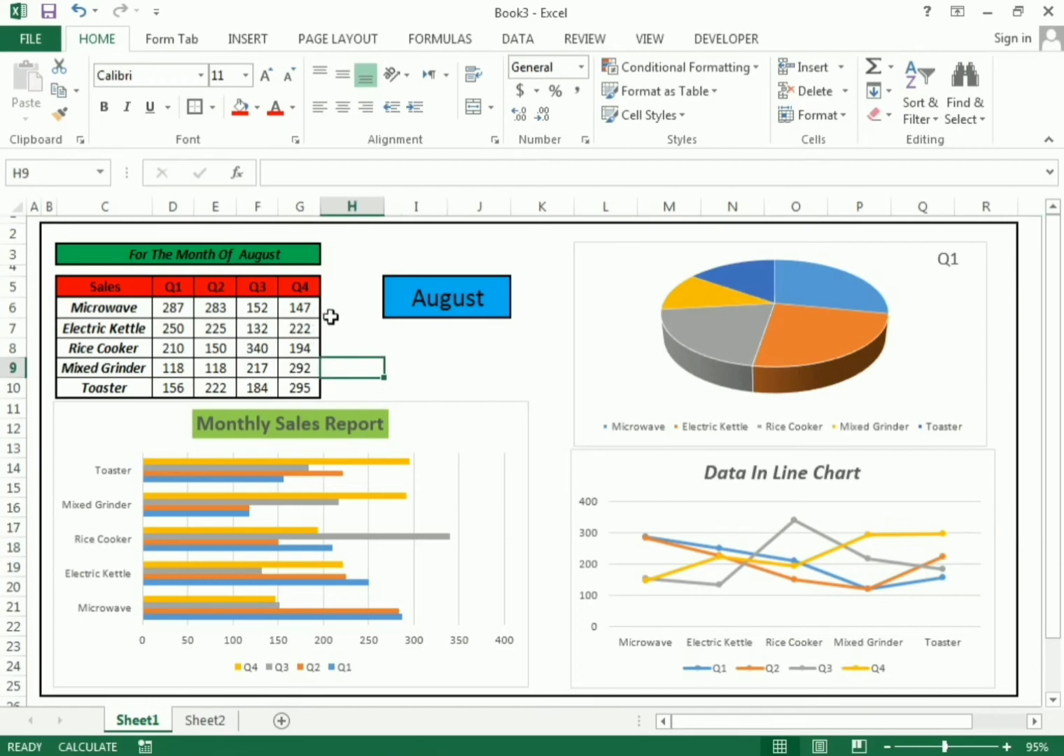
left_click(427, 359)
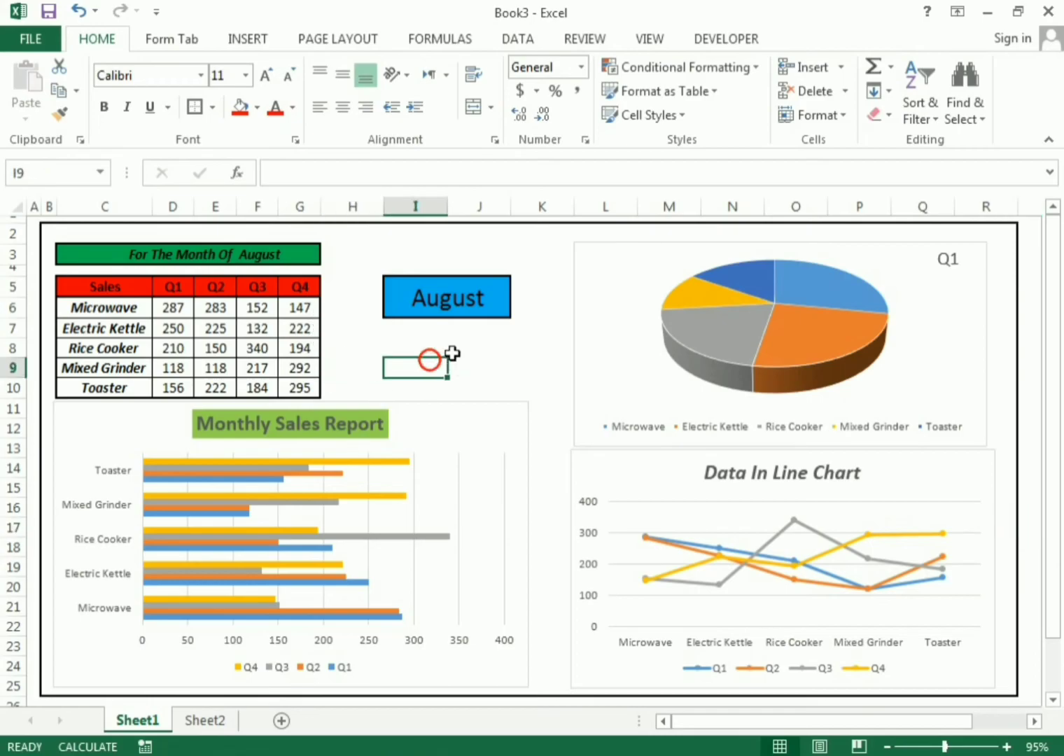
left_click(494, 311)
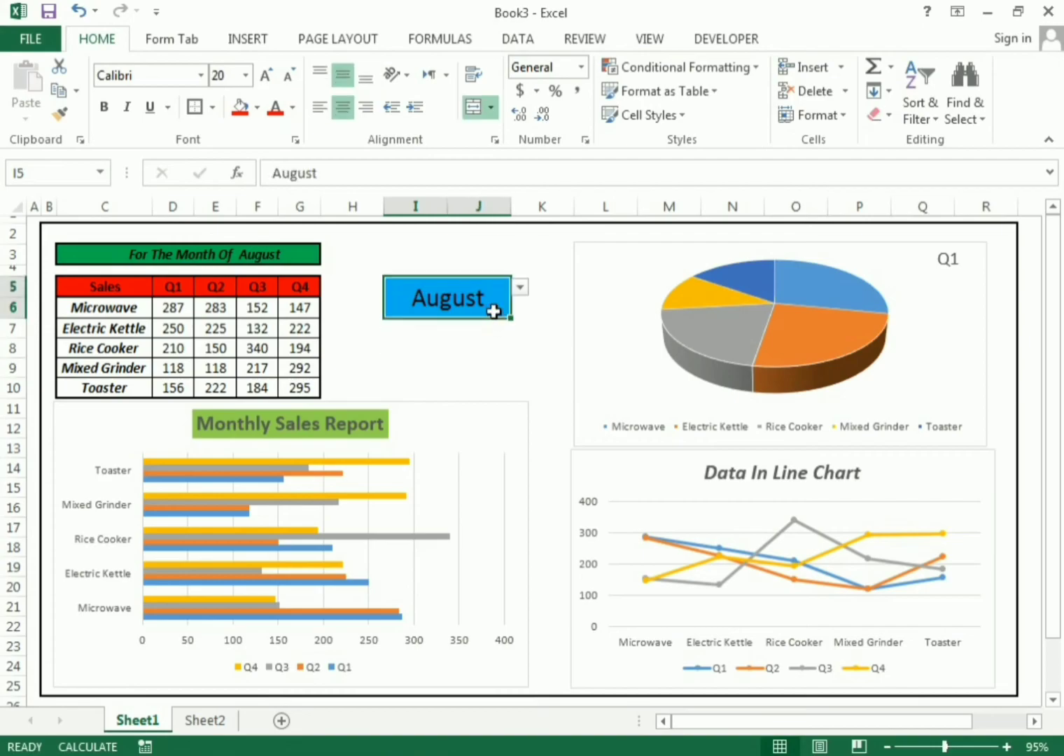
left_click(522, 286)
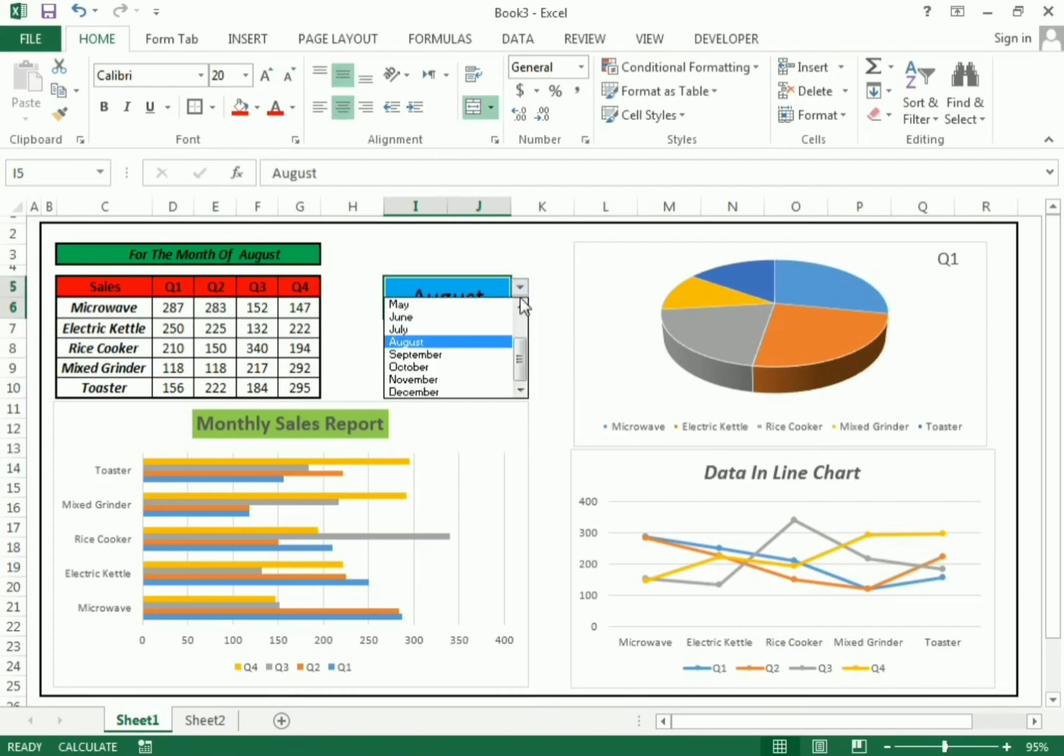
left_click(501, 367)
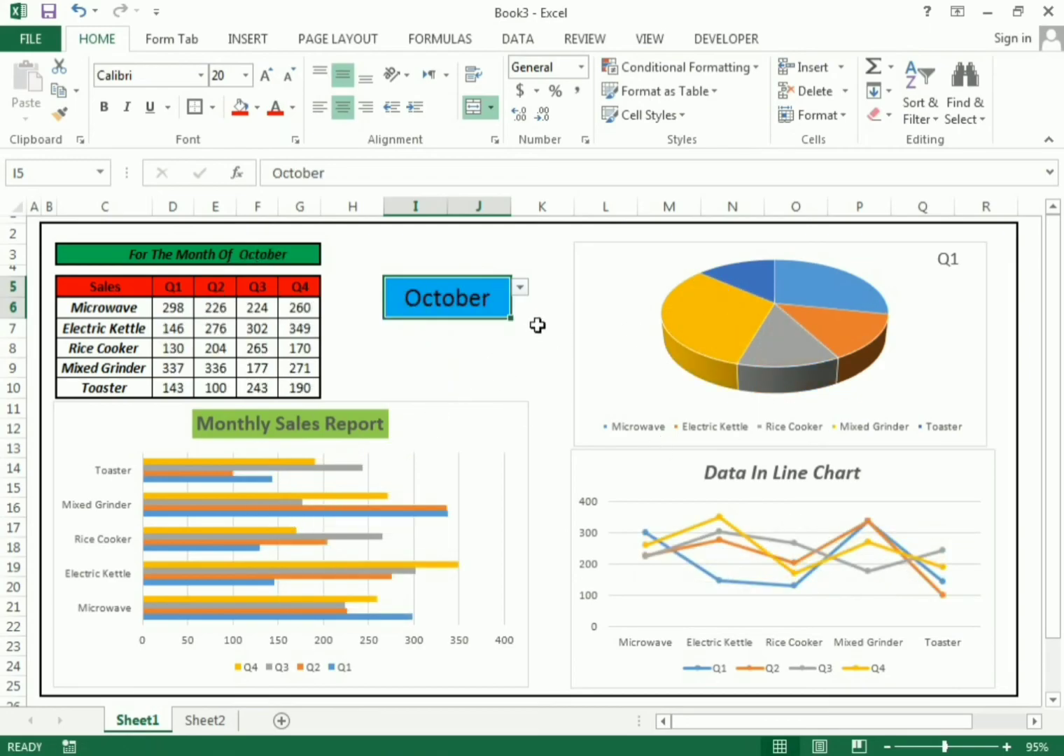
left_click(522, 289)
left_click(438, 376)
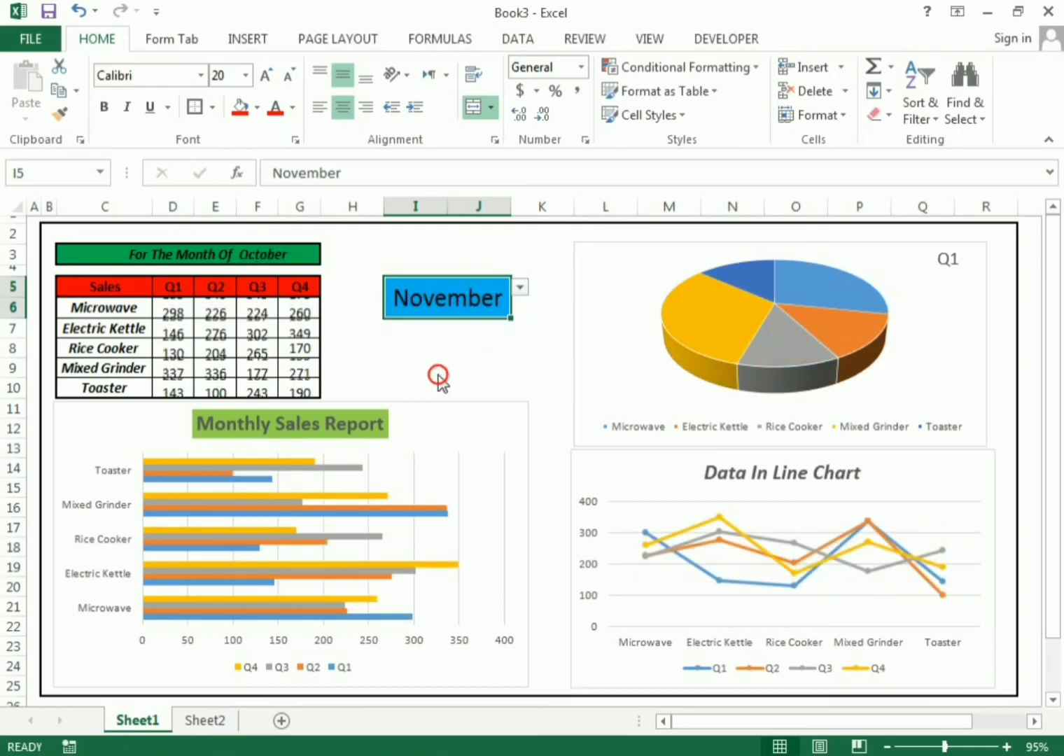
- Add data labels to the pie chart as data callouts
left_click(804, 309)
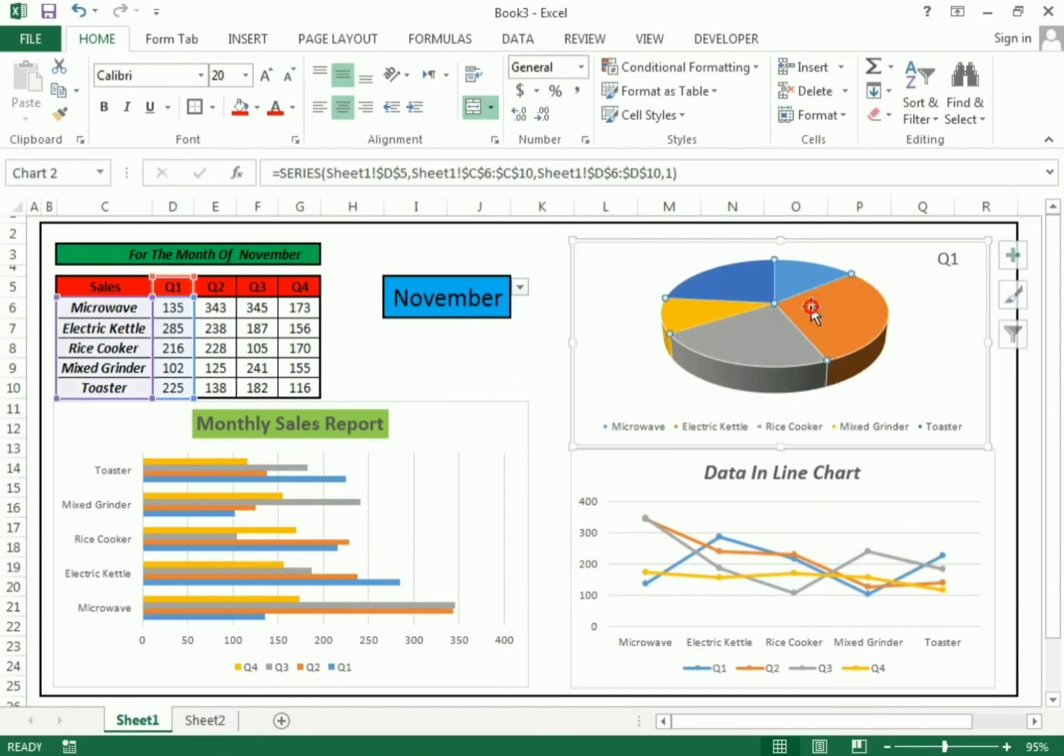
left_click(232, 43)
left_click(199, 43)
left_click(252, 42)
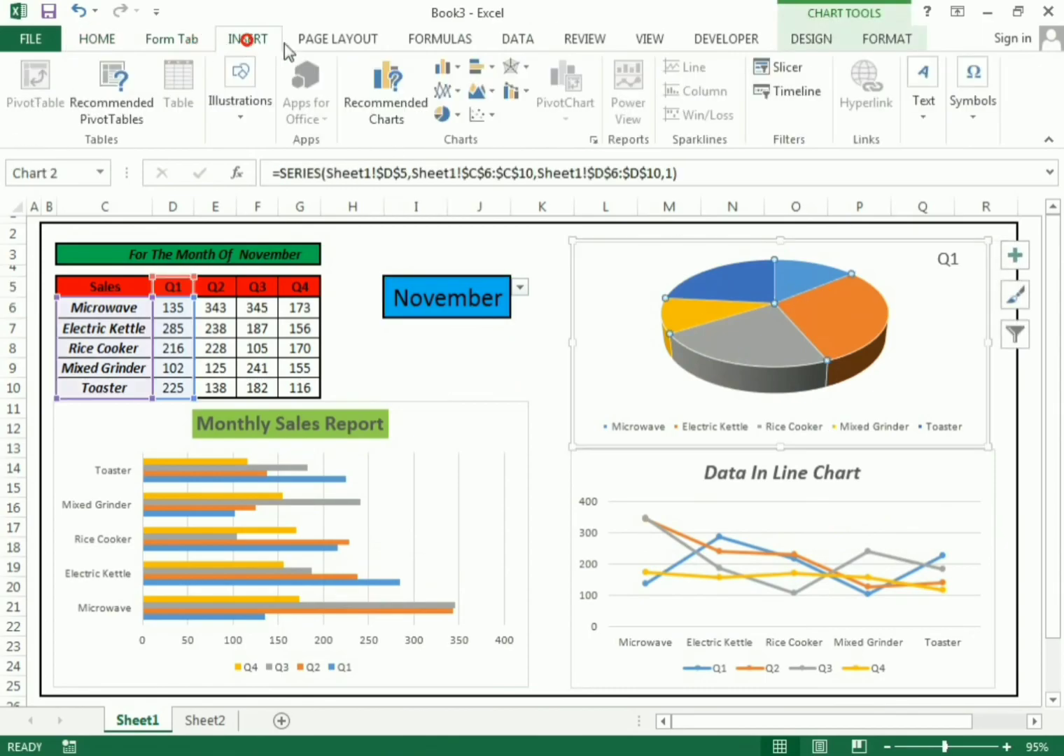
left_click(451, 117)
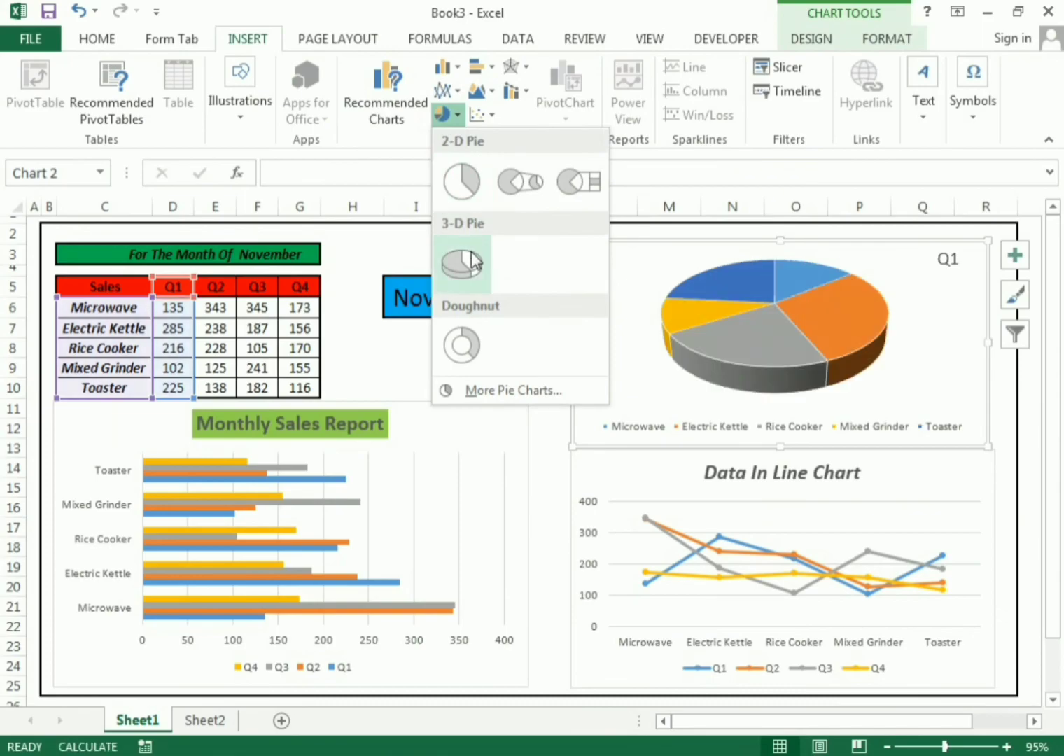
left_click(1025, 265)
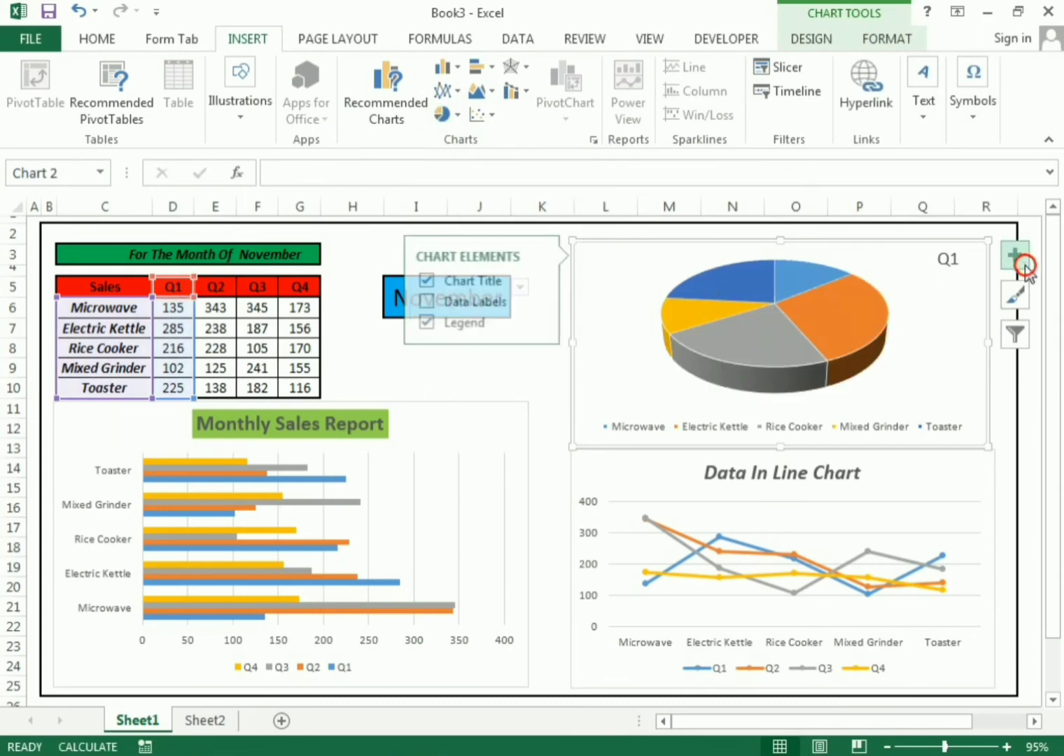
left_click(533, 301)
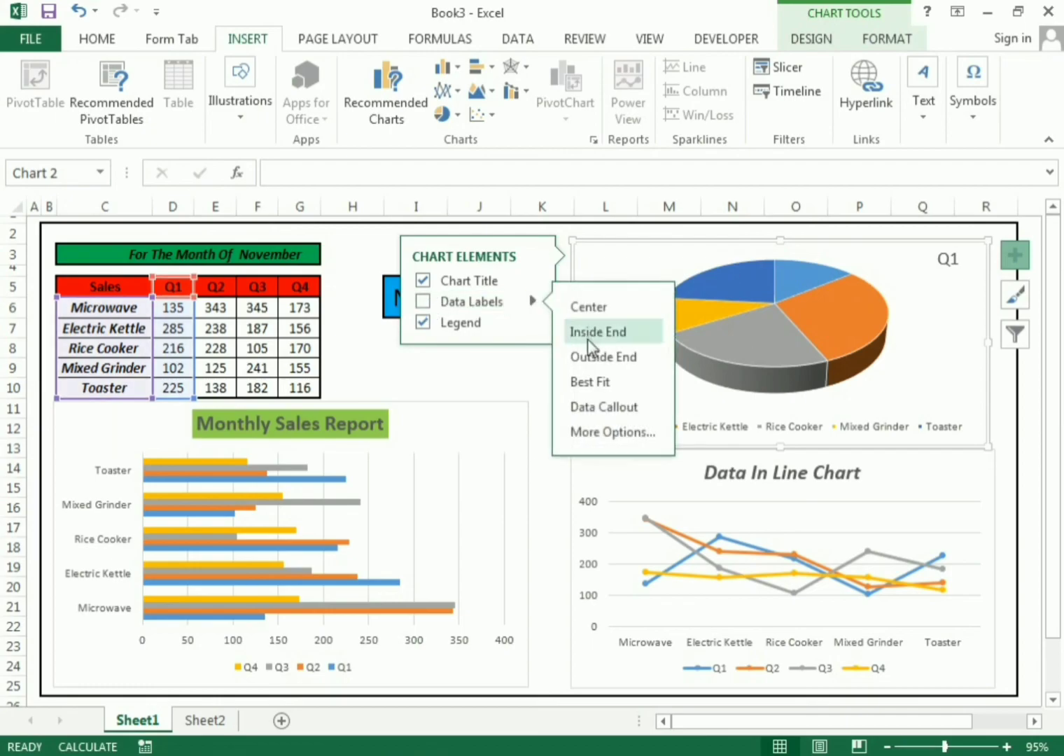
left_click(597, 413)
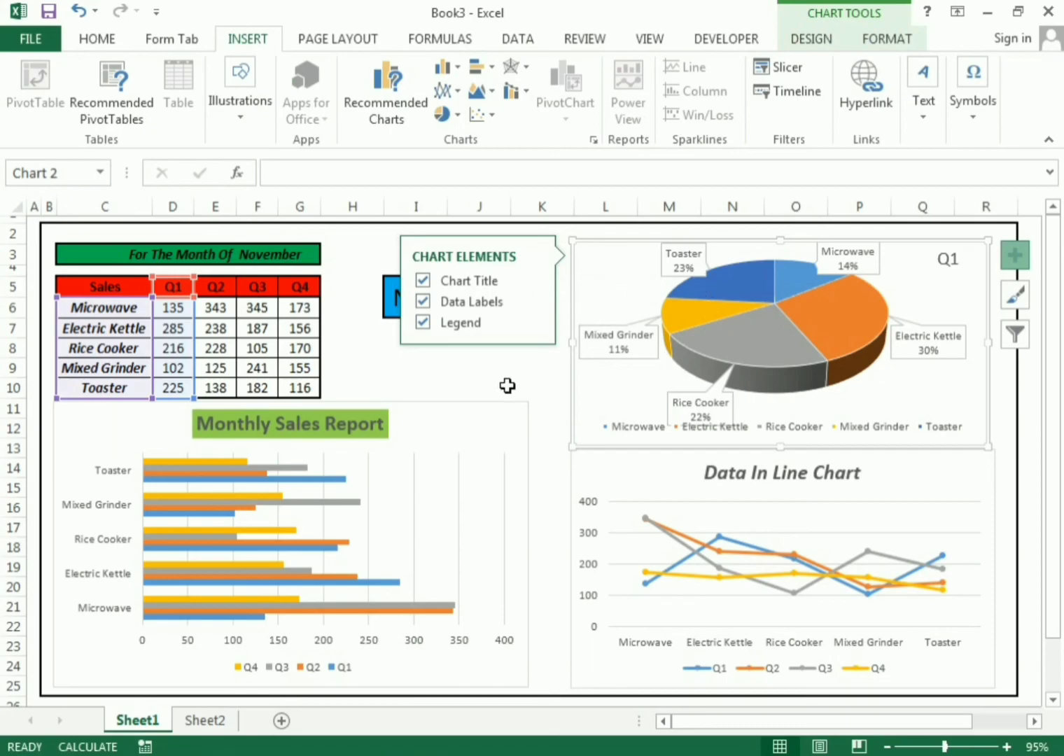
left_click(504, 386)
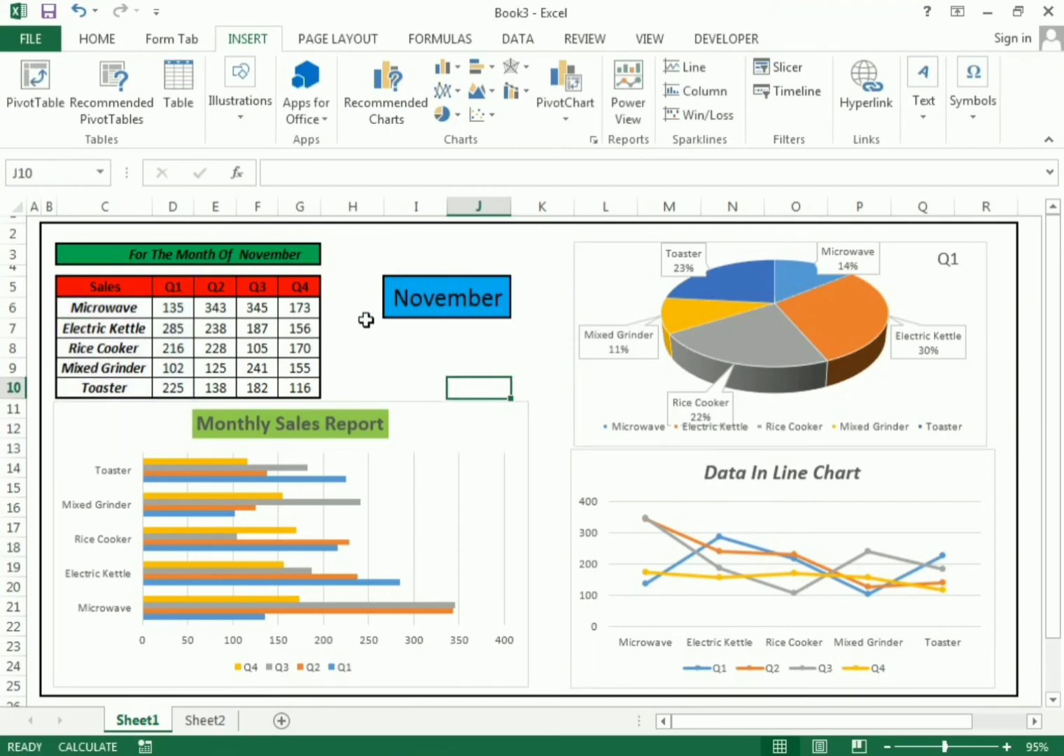
- Choose November again in the month drop-down to refresh the table and charts, and deselect the month cell
left_click(489, 299)
left_click(521, 287)
left_click(525, 351)
left_click(442, 381)
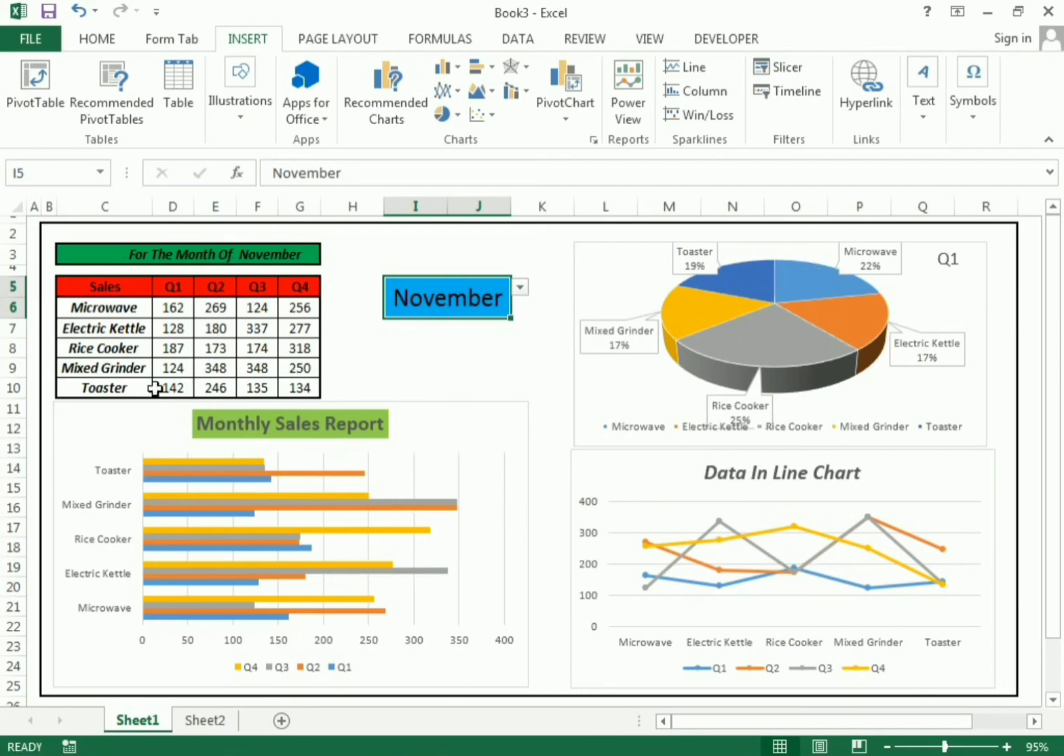
left_click(1039, 404)
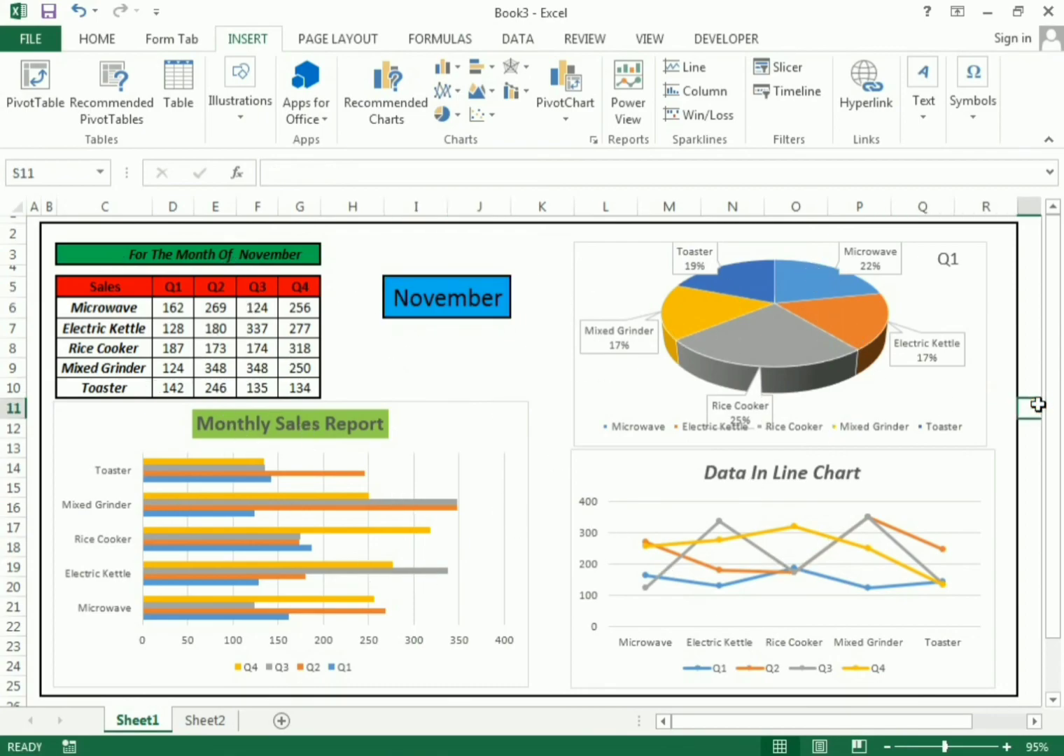